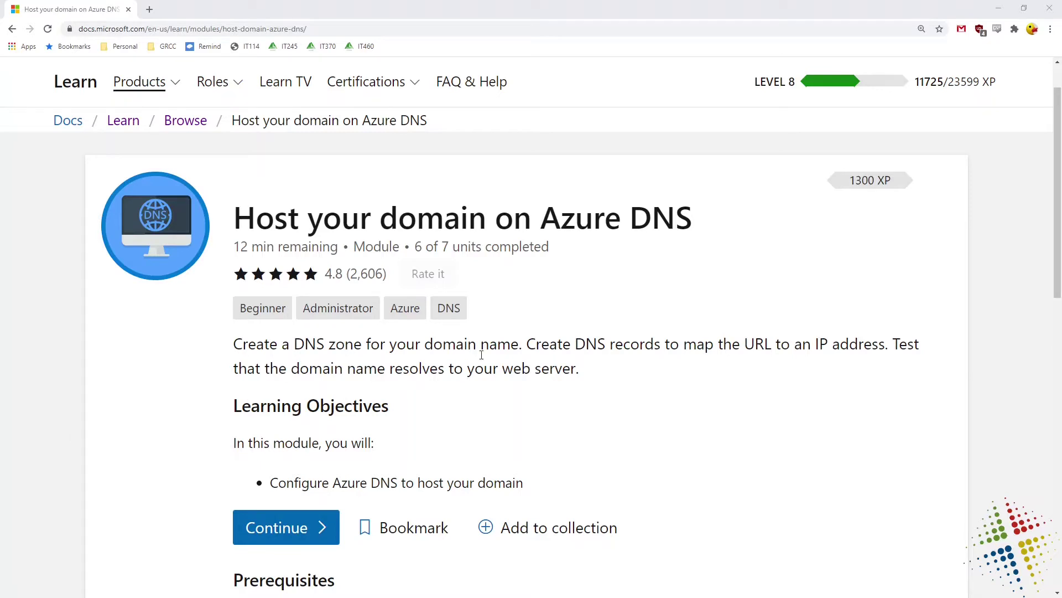
Step: Resume the Host your domain on Azure DNS module and switch to its Introduction unit
{"action": "left_click", "coordinate": [284, 529]}
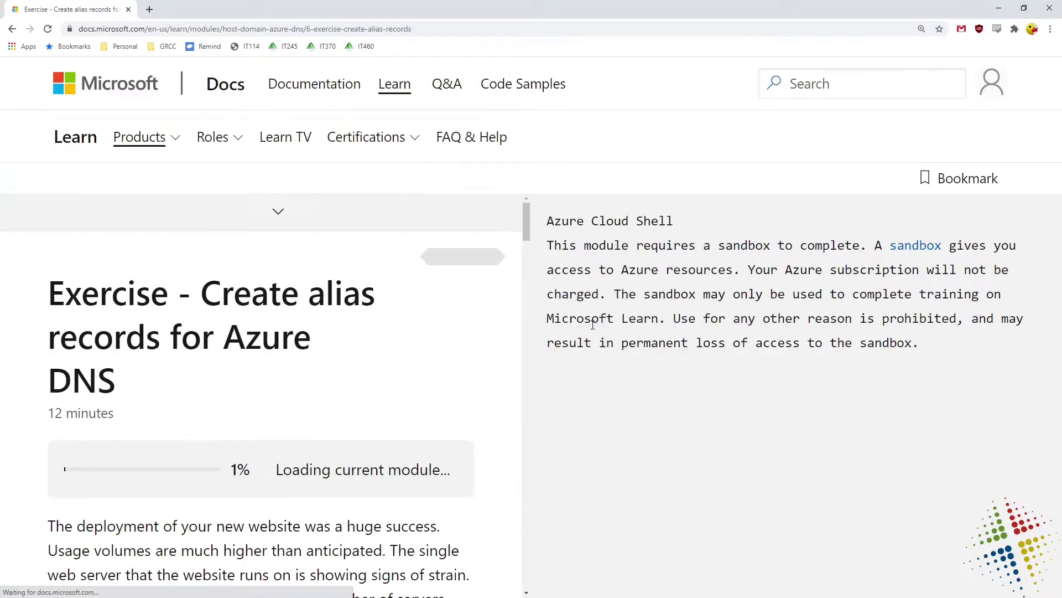
{"action": "left_click", "coordinate": [239, 213]}
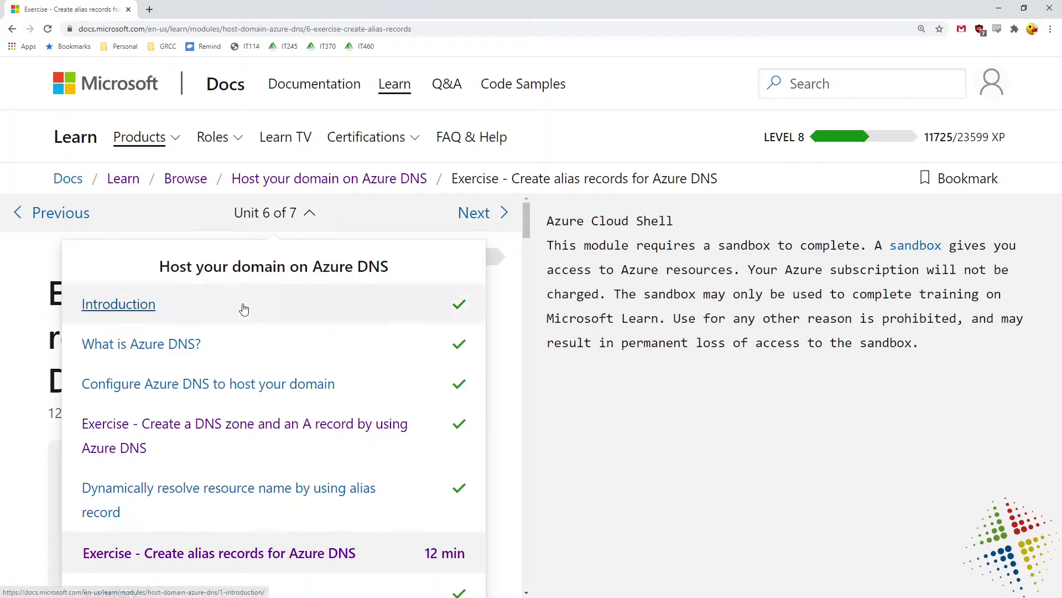
{"action": "left_click", "coordinate": [244, 308]}
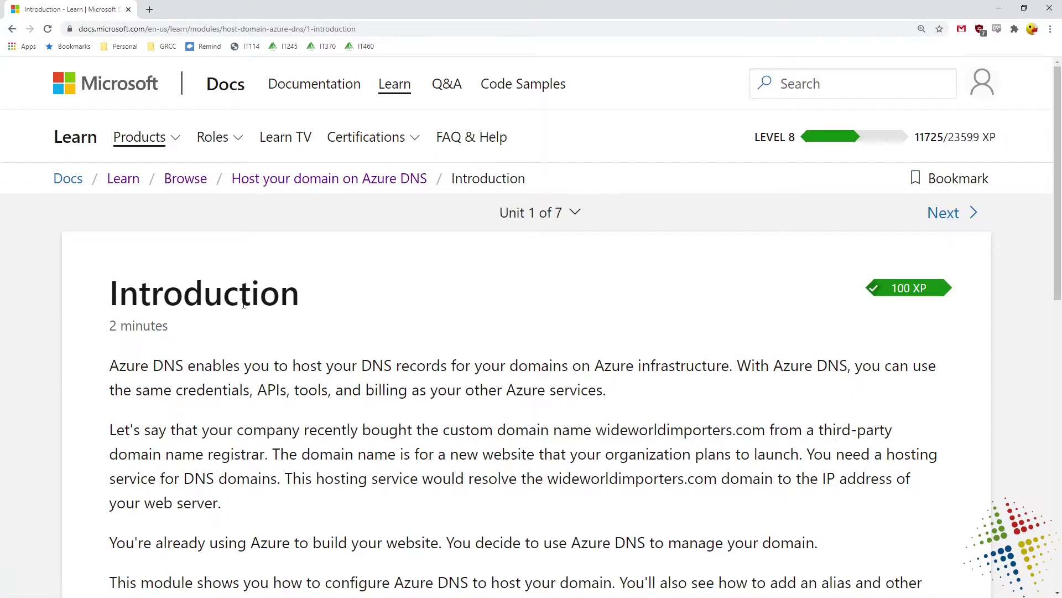
Step: Read through the Introduction unit and continue to the What is Azure DNS? unit
{"action": "scroll", "coordinate": [244, 304], "scroll_direction": "down", "scroll_amount": 4}
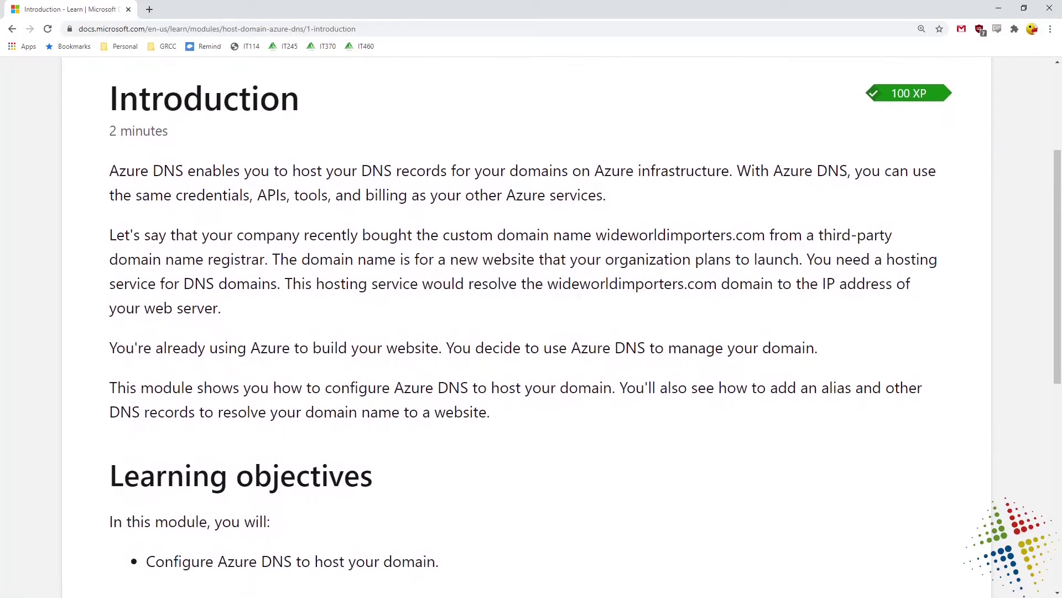
{"action": "scroll", "coordinate": [531, 326], "scroll_direction": "down", "scroll_amount": 5}
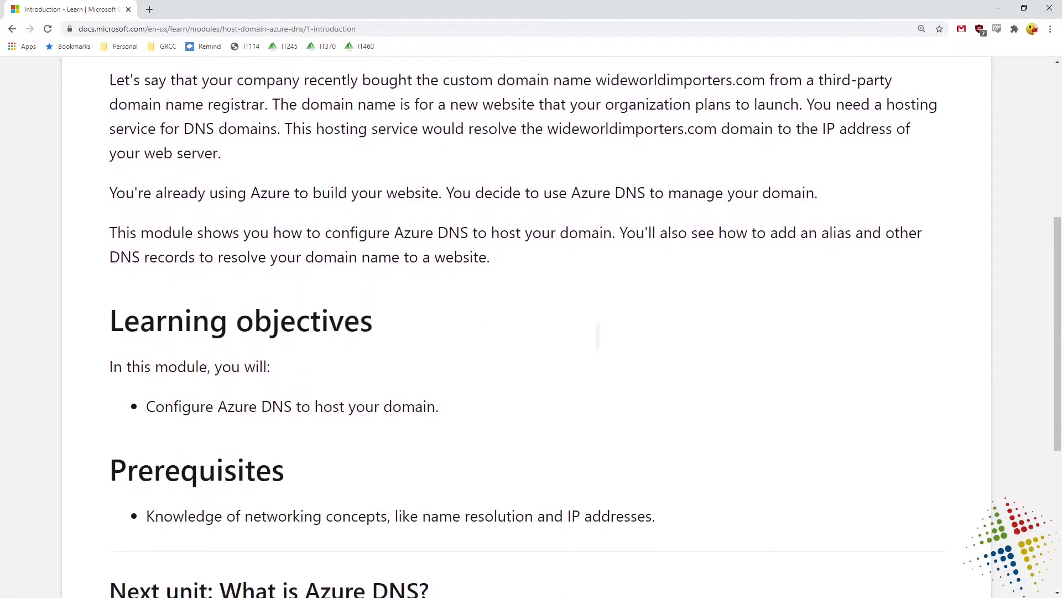
{"action": "left_click", "coordinate": [162, 531]}
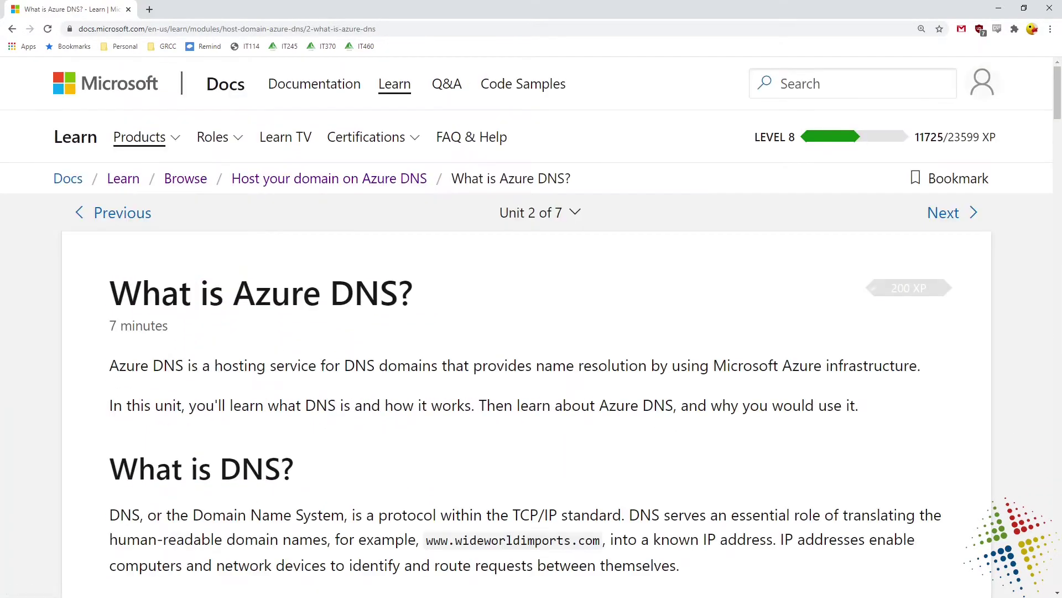
{"action": "scroll", "coordinate": [531, 326], "scroll_direction": "down", "scroll_amount": 2}
{"action": "scroll", "coordinate": [531, 326], "scroll_direction": "down", "scroll_amount": 2}
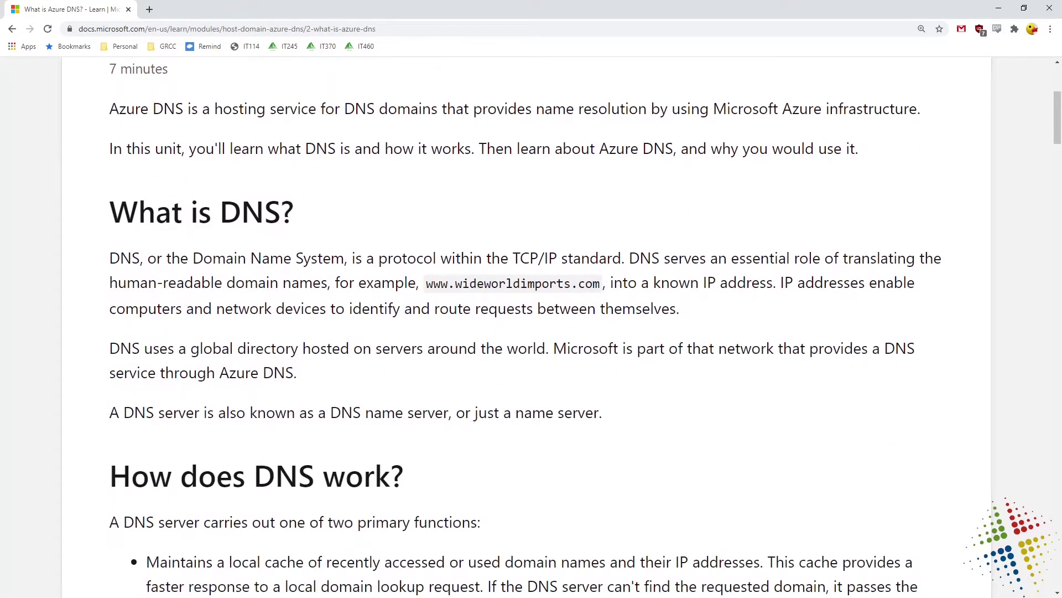
{"action": "scroll", "coordinate": [531, 327], "scroll_direction": "down", "scroll_amount": 2}
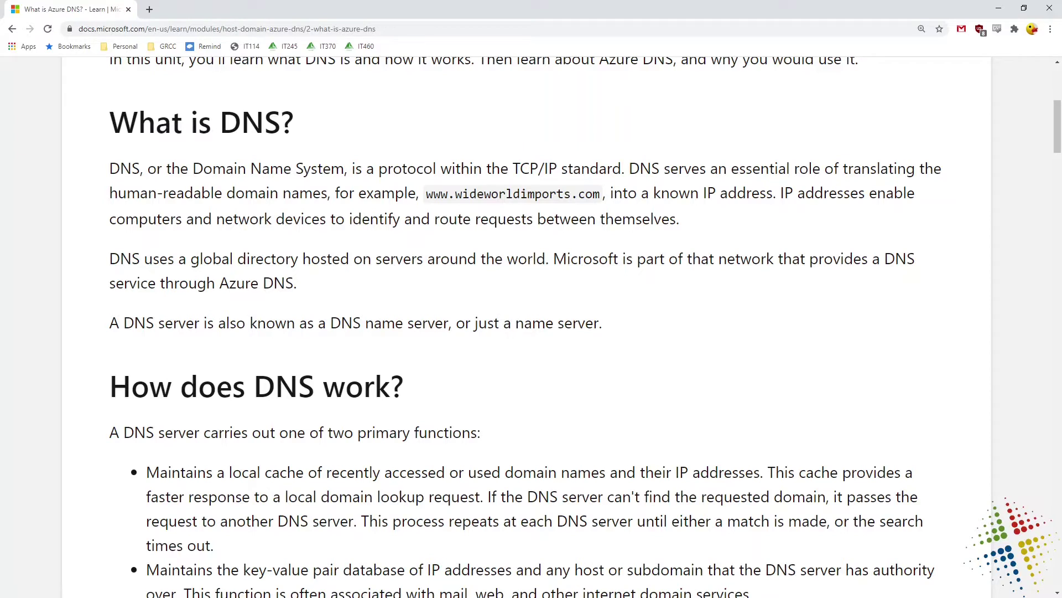
{"action": "left_click_drag", "start_coordinate": [422, 209], "coordinate": [609, 211]}
{"action": "left_click_drag", "start_coordinate": [711, 220], "coordinate": [710, 239]}
{"action": "left_click_drag", "start_coordinate": [720, 224], "coordinate": [721, 238]}
{"action": "left_click_drag", "start_coordinate": [719, 224], "coordinate": [732, 223]}
{"action": "mouse_move", "coordinate": [744, 223]}
{"action": "left_mouse_down"}
{"action": "mouse_move", "coordinate": [741, 234]}
{"action": "mouse_move", "coordinate": [777, 229]}
{"action": "mouse_move", "coordinate": [775, 241]}
{"action": "left_mouse_up"}
{"action": "left_click", "coordinate": [753, 238]}
{"action": "mouse_move", "coordinate": [781, 224]}
{"action": "left_mouse_down"}
{"action": "mouse_move", "coordinate": [796, 239]}
{"action": "mouse_move", "coordinate": [869, 243]}
{"action": "left_mouse_up"}
{"action": "mouse_move", "coordinate": [883, 227]}
{"action": "left_mouse_down"}
{"action": "mouse_move", "coordinate": [880, 242]}
{"action": "mouse_move", "coordinate": [886, 226]}
{"action": "left_mouse_up"}
{"action": "left_click_drag", "start_coordinate": [900, 223], "coordinate": [898, 244]}
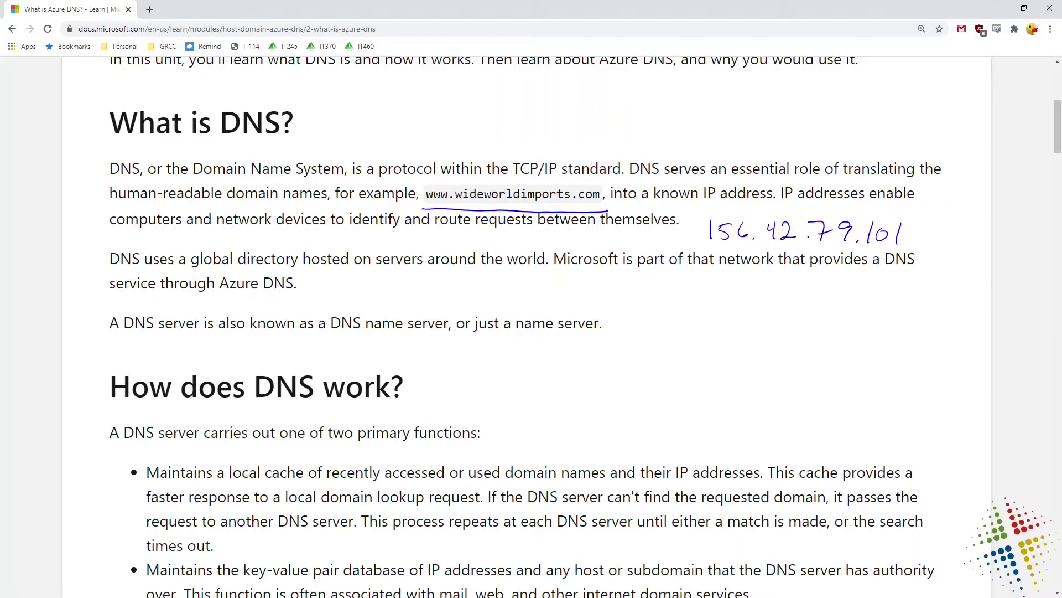
{"action": "key", "text": "Escape"}
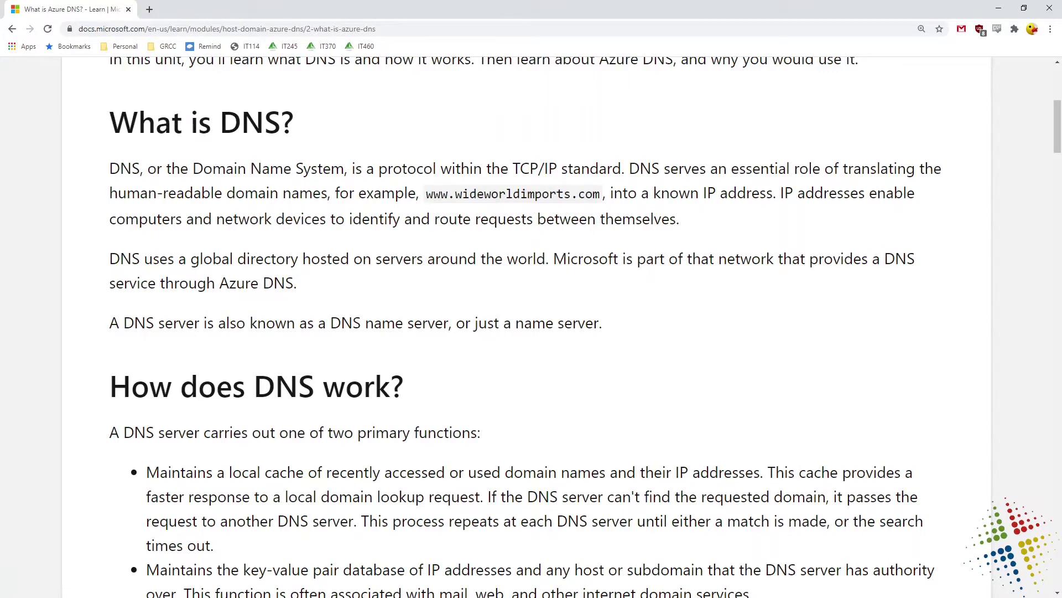
Step: Underline the example IPv6 address in the IPv4 and IPv6 section and clear the ink
{"action": "scroll", "coordinate": [531, 326], "scroll_direction": "down", "scroll_amount": 5}
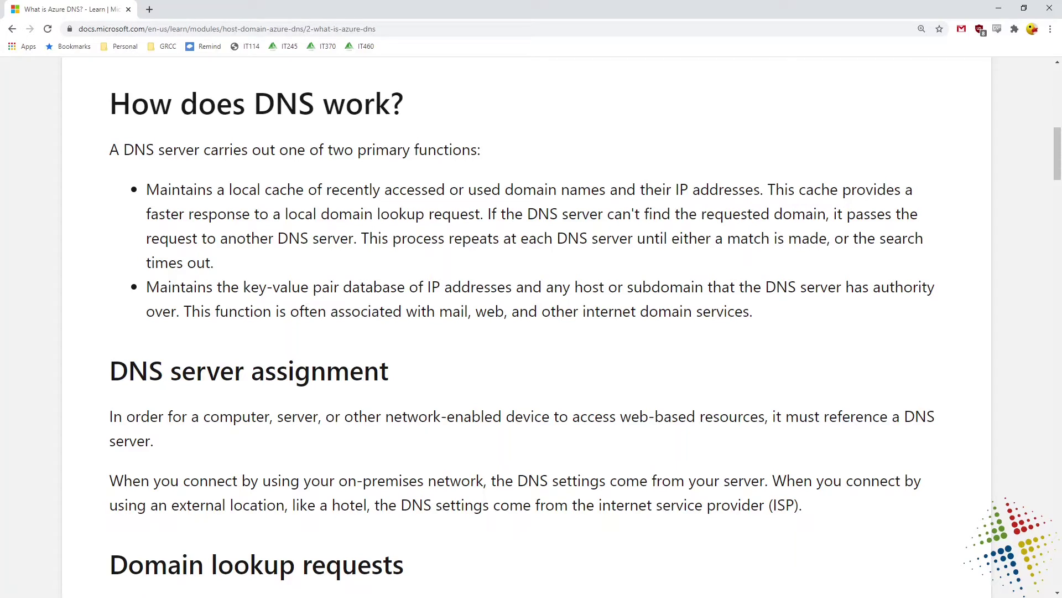
{"action": "scroll", "coordinate": [532, 327], "scroll_direction": "down", "scroll_amount": 7}
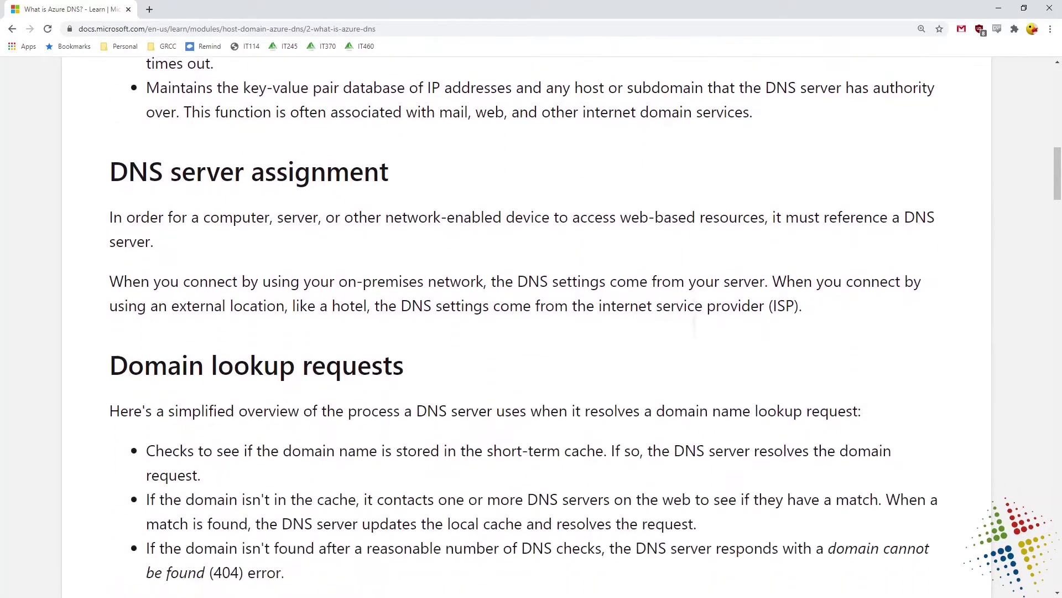
{"action": "scroll", "coordinate": [531, 326], "scroll_direction": "down", "scroll_amount": 4}
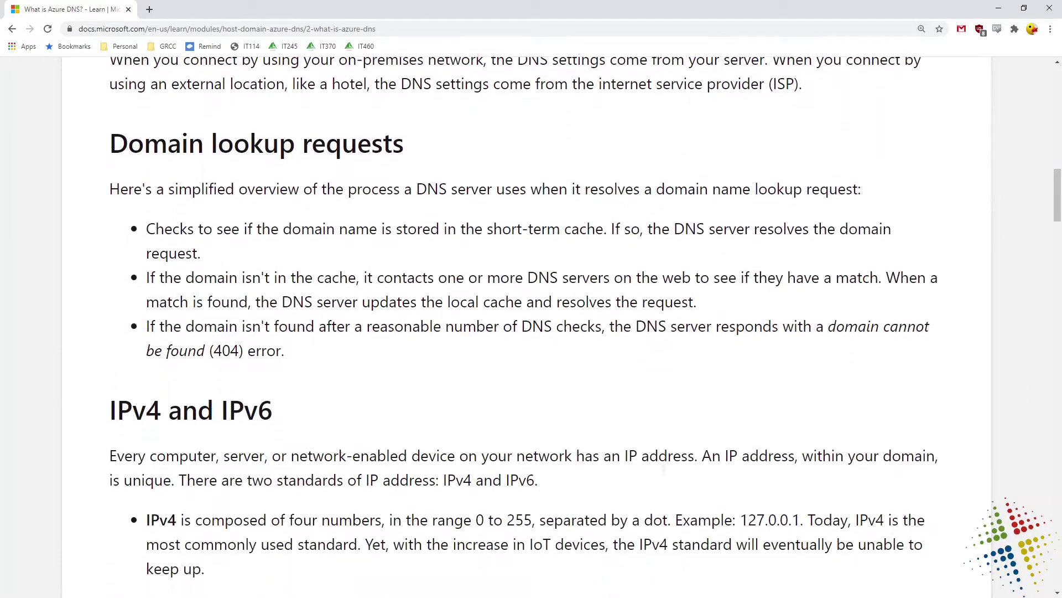
{"action": "scroll", "coordinate": [531, 326], "scroll_direction": "down", "scroll_amount": 1}
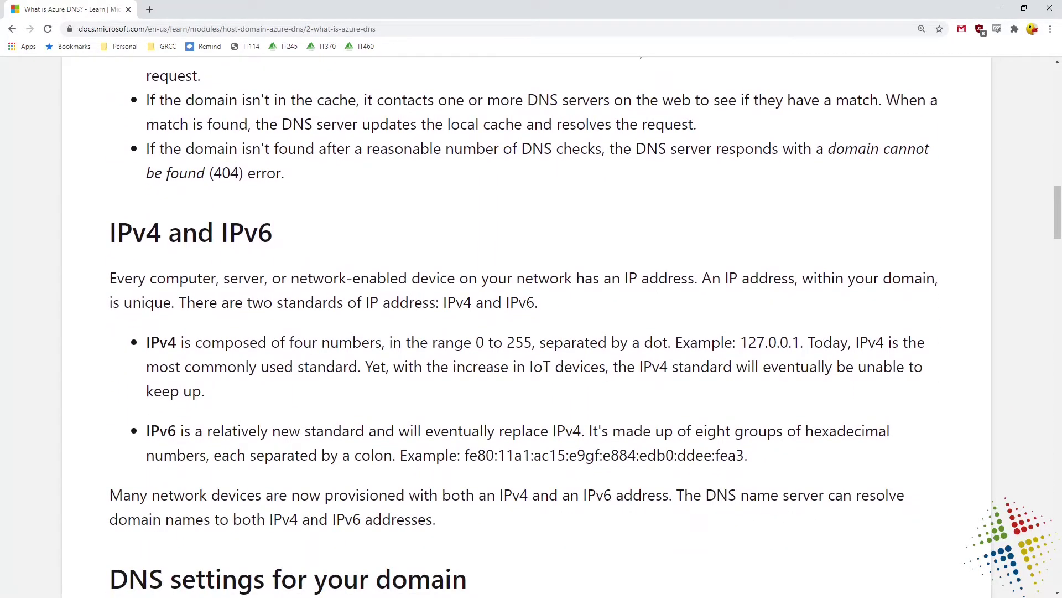
{"action": "scroll", "coordinate": [531, 326], "scroll_direction": "down", "scroll_amount": 4}
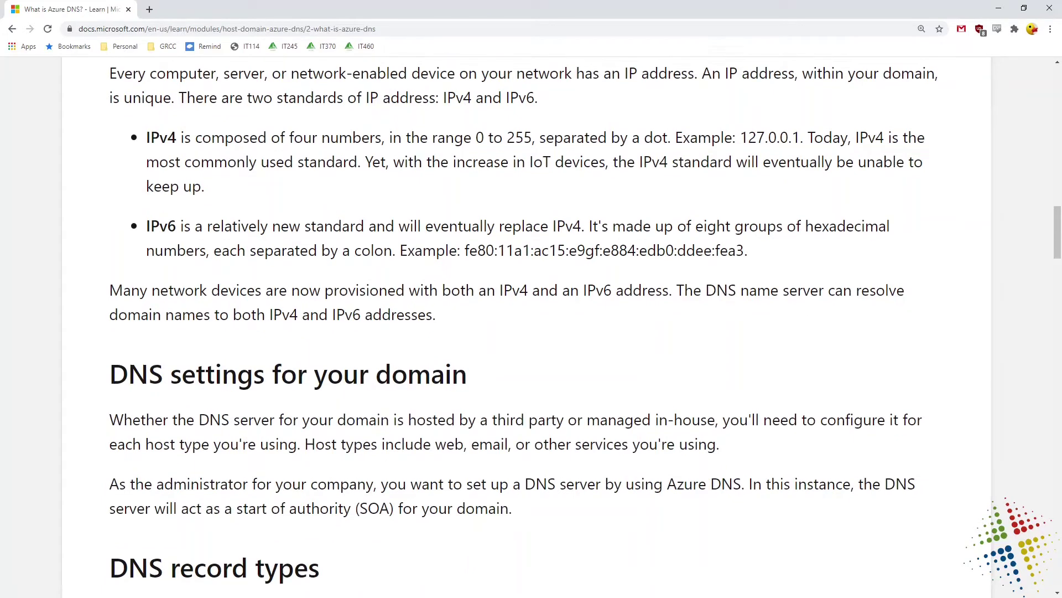
{"action": "scroll", "coordinate": [531, 327], "scroll_direction": "up", "scroll_amount": 1}
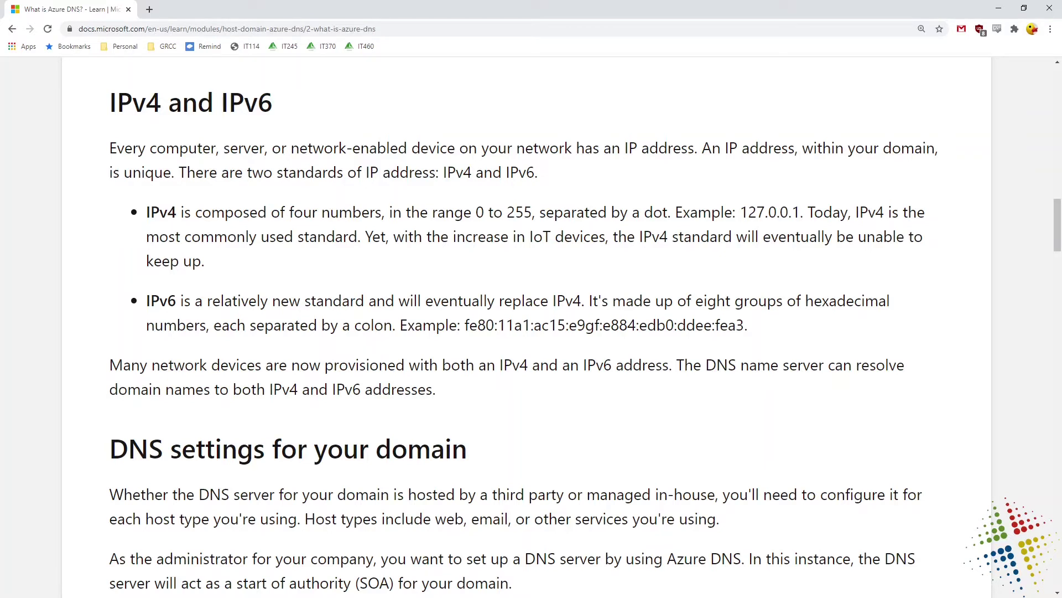
{"action": "left_click_drag", "start_coordinate": [466, 336], "coordinate": [755, 337]}
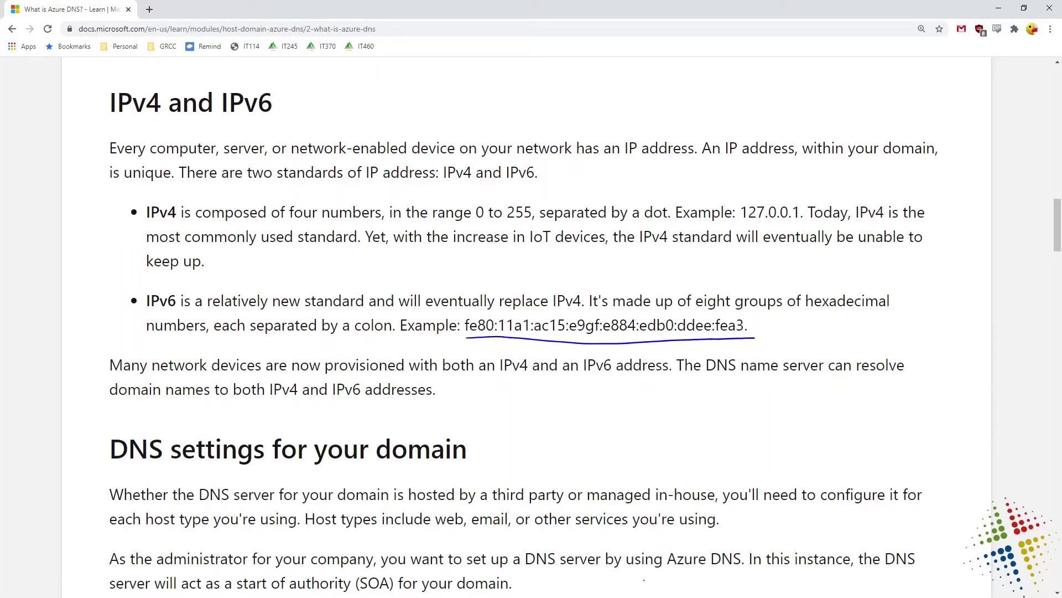
{"action": "key", "text": "Escape"}
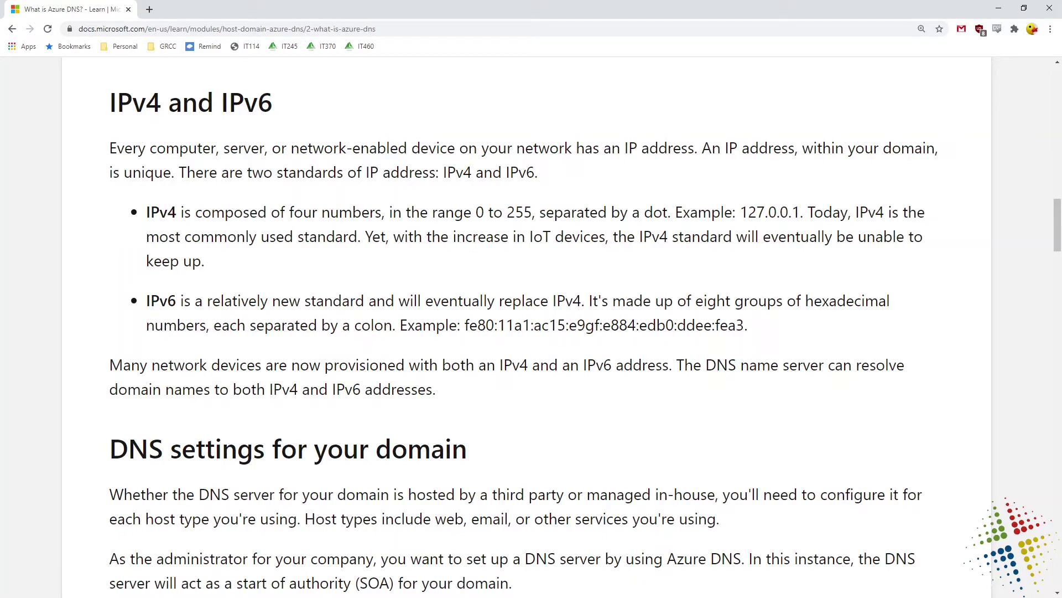
Step: Underline "third party" and "managed in-house" in the DNS settings for your domain section and clear the ink
{"action": "scroll", "coordinate": [523, 331], "scroll_direction": "down", "scroll_amount": 7}
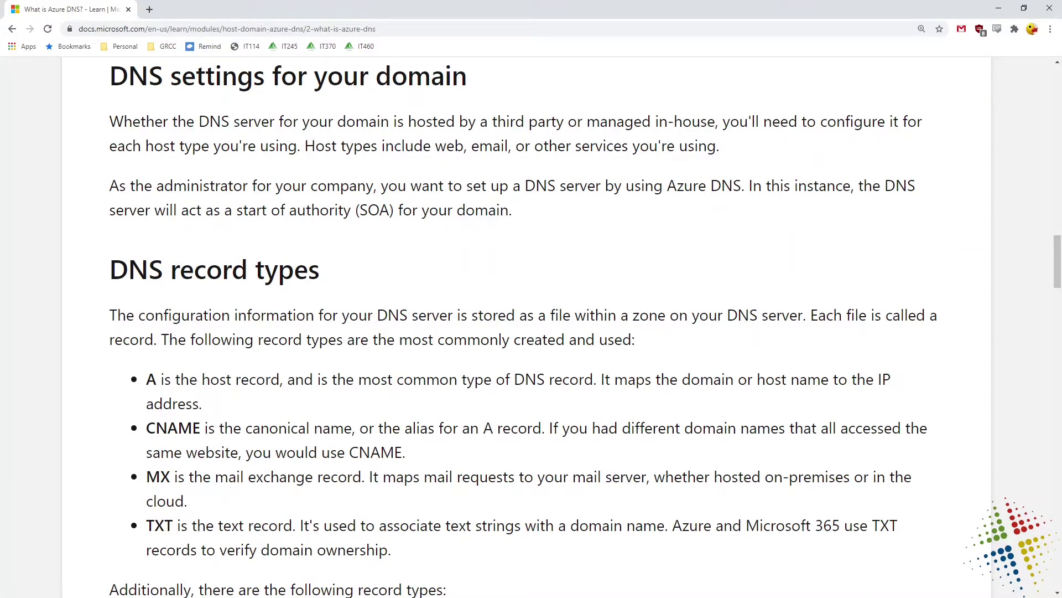
{"action": "left_click_drag", "start_coordinate": [488, 134], "coordinate": [550, 131]}
{"action": "left_click_drag", "start_coordinate": [598, 135], "coordinate": [730, 136]}
{"action": "key", "text": "Escape"}
Step: Read from the DNS record types to the knowledge check and continue to the Configure Azure DNS to host your domain unit
{"action": "scroll", "coordinate": [531, 326], "scroll_direction": "down", "scroll_amount": 5}
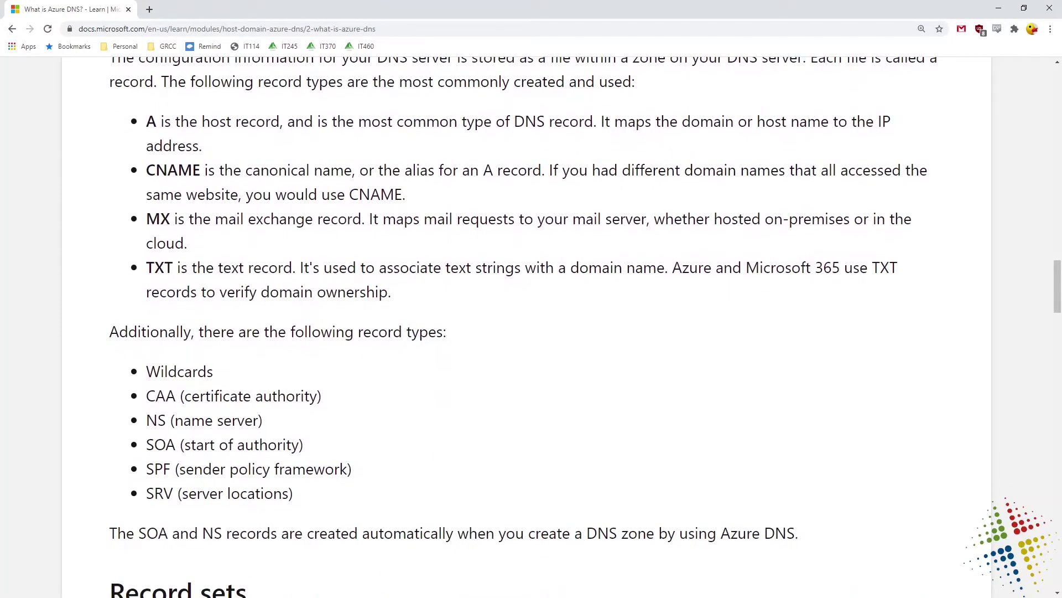
{"action": "scroll", "coordinate": [531, 327], "scroll_direction": "down", "scroll_amount": 10}
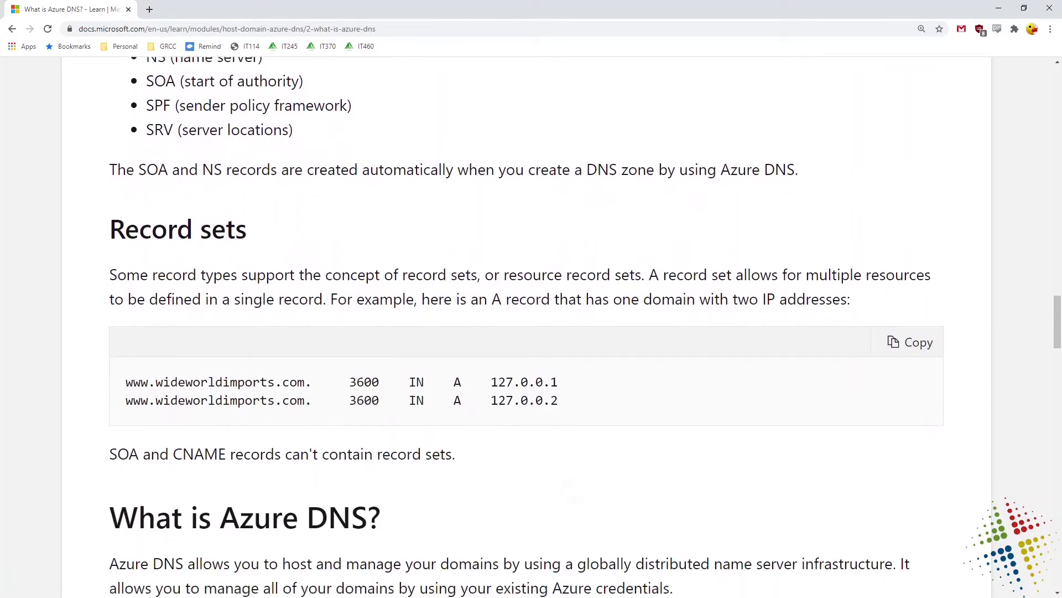
{"action": "scroll", "coordinate": [531, 326], "scroll_direction": "down", "scroll_amount": 2}
{"action": "scroll", "coordinate": [531, 326], "scroll_direction": "down", "scroll_amount": 2}
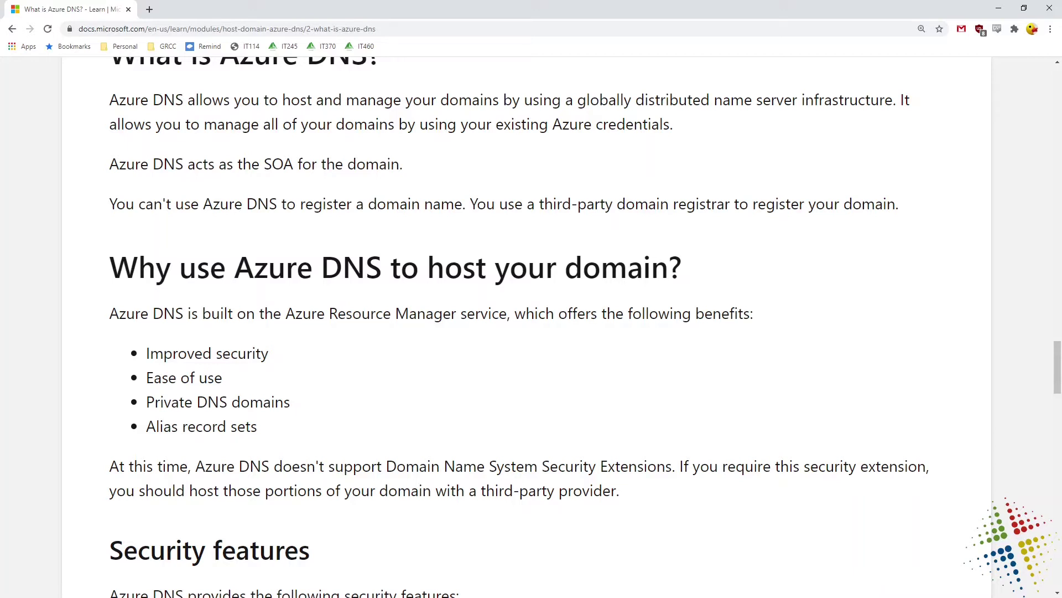
{"action": "scroll", "coordinate": [531, 327], "scroll_direction": "down", "scroll_amount": 7}
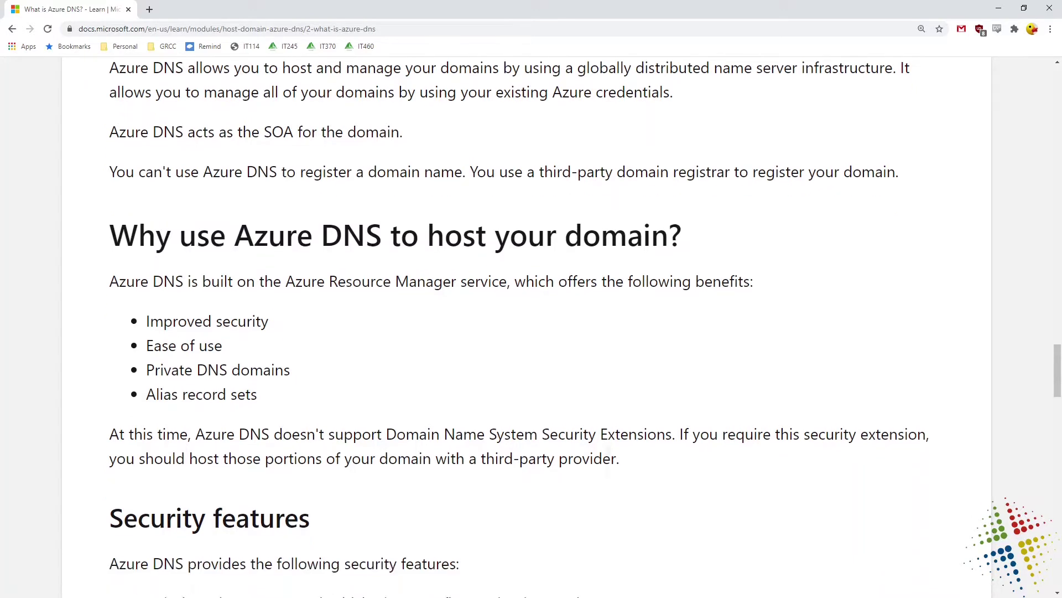
{"action": "scroll", "coordinate": [532, 326], "scroll_direction": "down", "scroll_amount": 5}
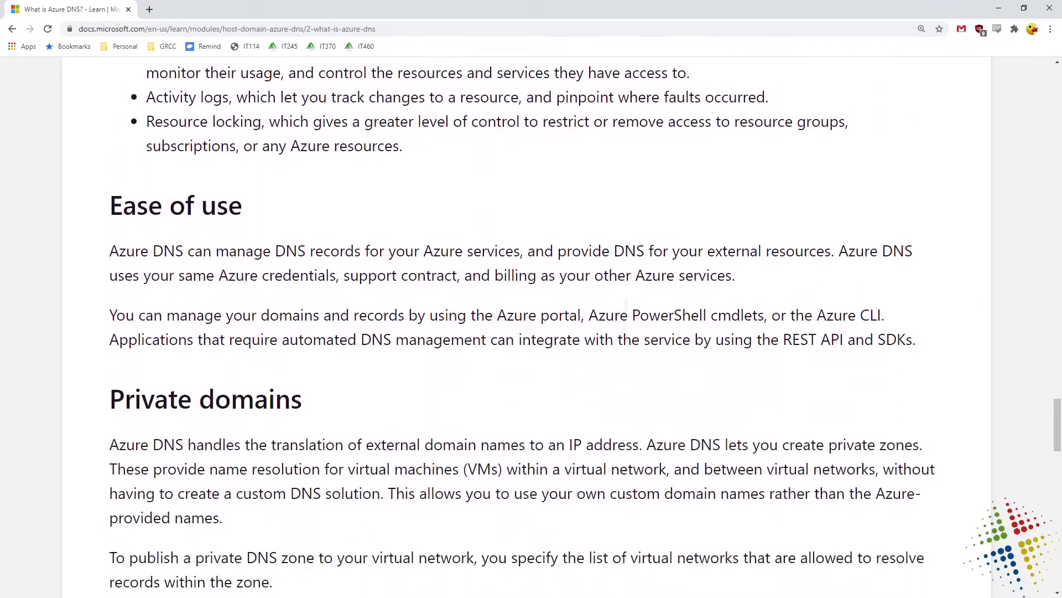
{"action": "scroll", "coordinate": [531, 326], "scroll_direction": "down", "scroll_amount": 6}
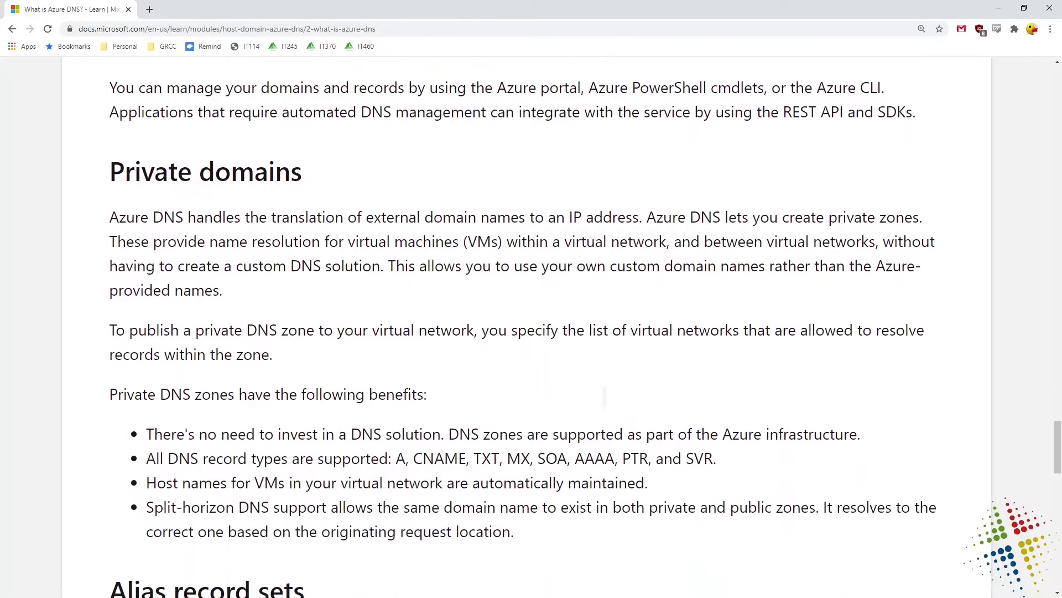
{"action": "scroll", "coordinate": [531, 327], "scroll_direction": "down", "scroll_amount": 10}
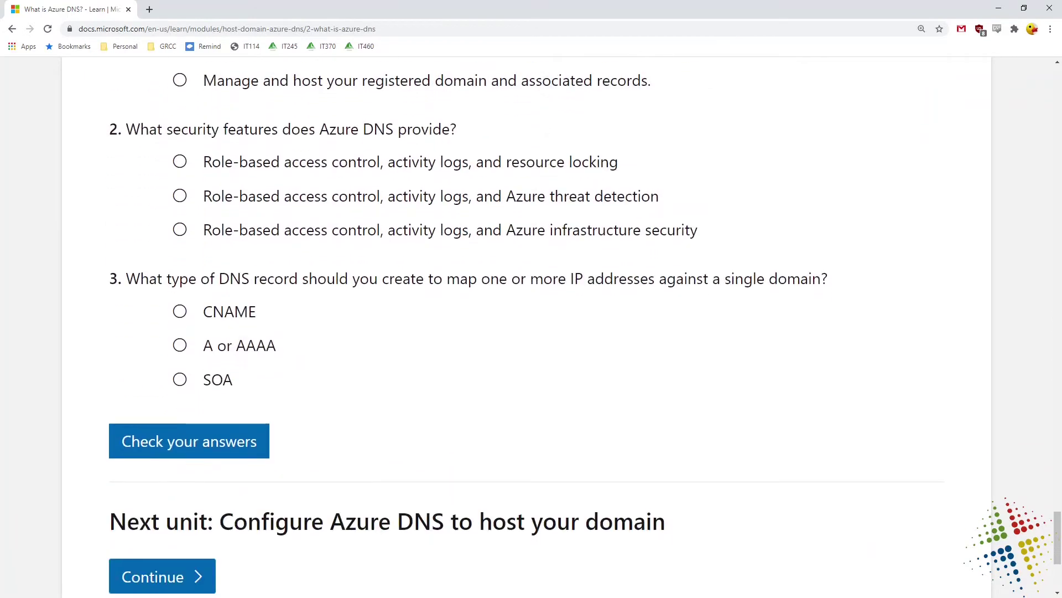
{"action": "left_click", "coordinate": [162, 575]}
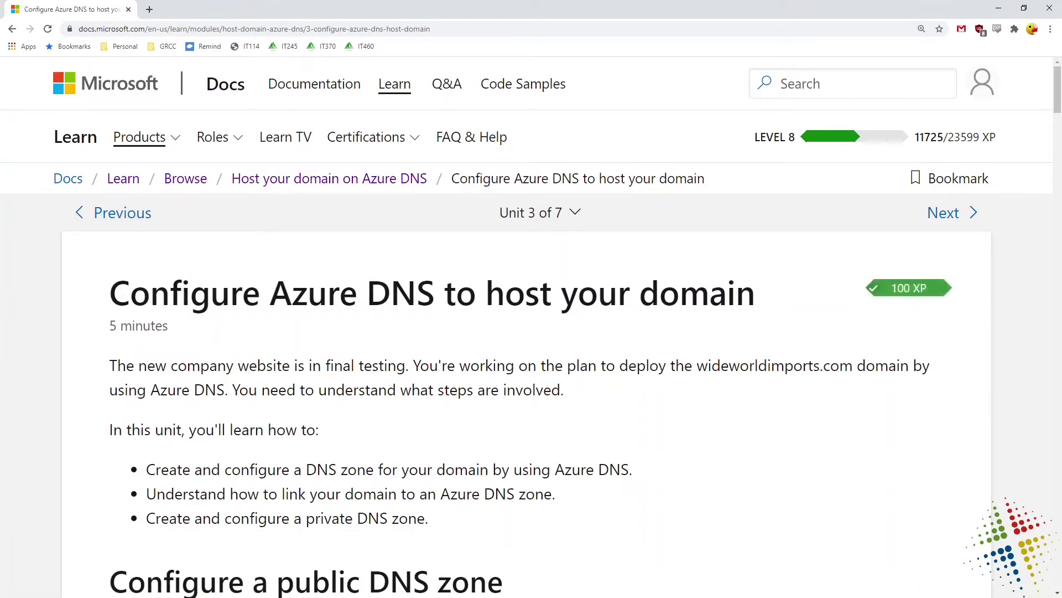
Step: Examine the Step 1 details for creating a DNS zone and the Step 2 name server section
{"action": "scroll", "coordinate": [531, 332], "scroll_direction": "down", "scroll_amount": 6}
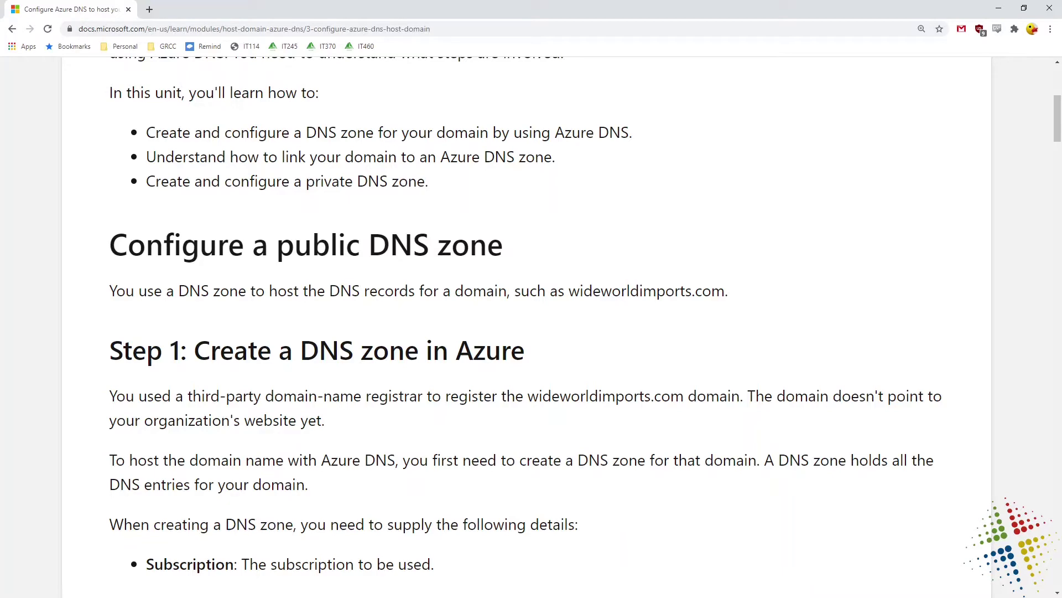
{"action": "scroll", "coordinate": [526, 332], "scroll_direction": "down", "scroll_amount": 5}
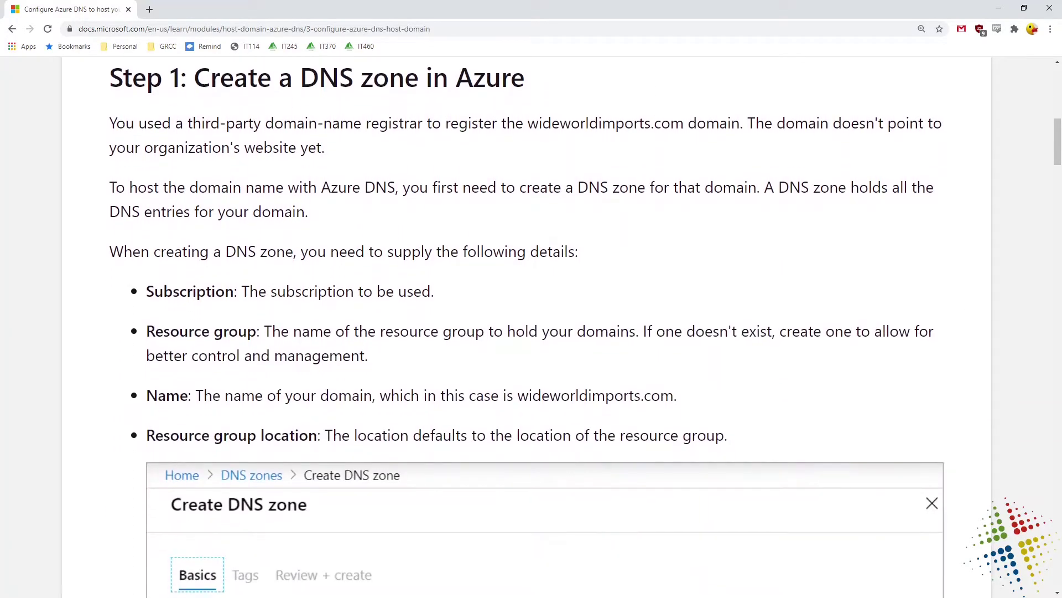
{"action": "scroll", "coordinate": [531, 332], "scroll_direction": "down", "scroll_amount": 5}
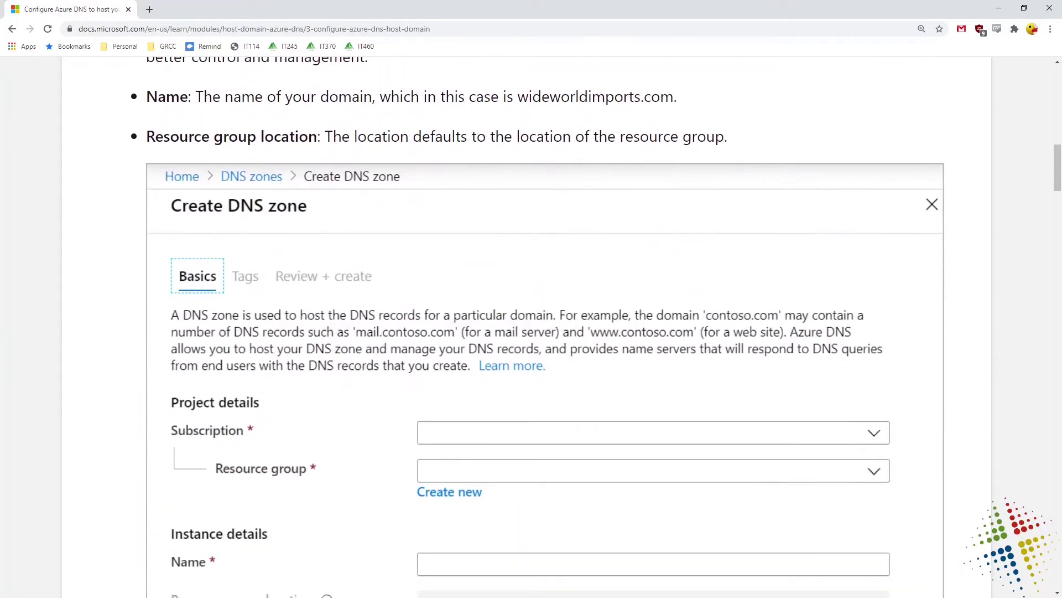
{"action": "scroll", "coordinate": [531, 332], "scroll_direction": "down", "scroll_amount": 3}
{"action": "scroll", "coordinate": [531, 332], "scroll_direction": "down", "scroll_amount": 3}
{"action": "scroll", "coordinate": [531, 332], "scroll_direction": "down", "scroll_amount": 3}
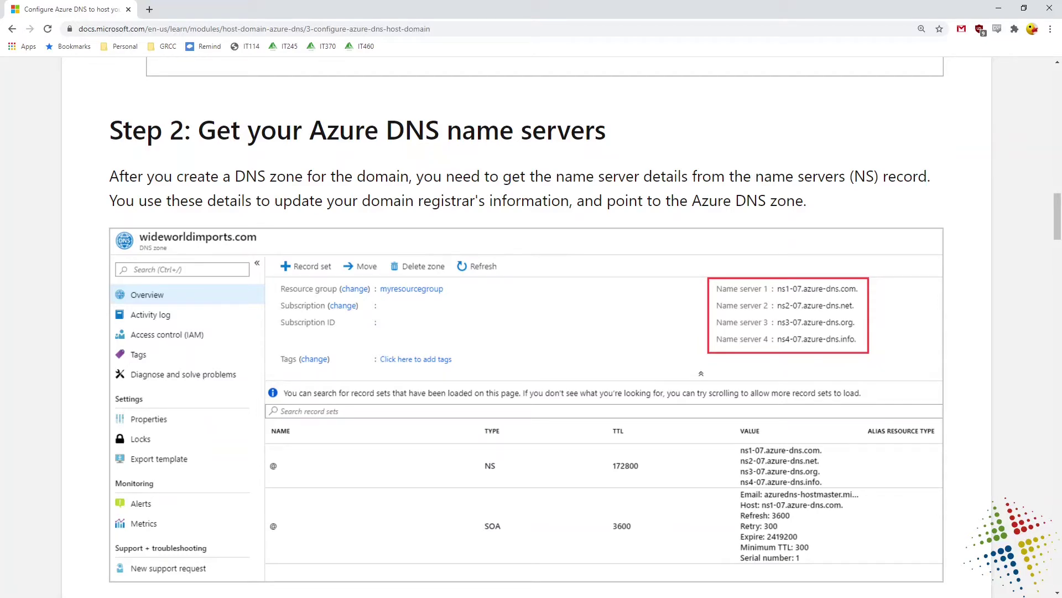
Step: Magnify the four name servers in the Step 2 illustration and restore the normal magnification
{"action": "scroll", "coordinate": [850, 311], "scroll_direction": "up", "scroll_amount": 5}
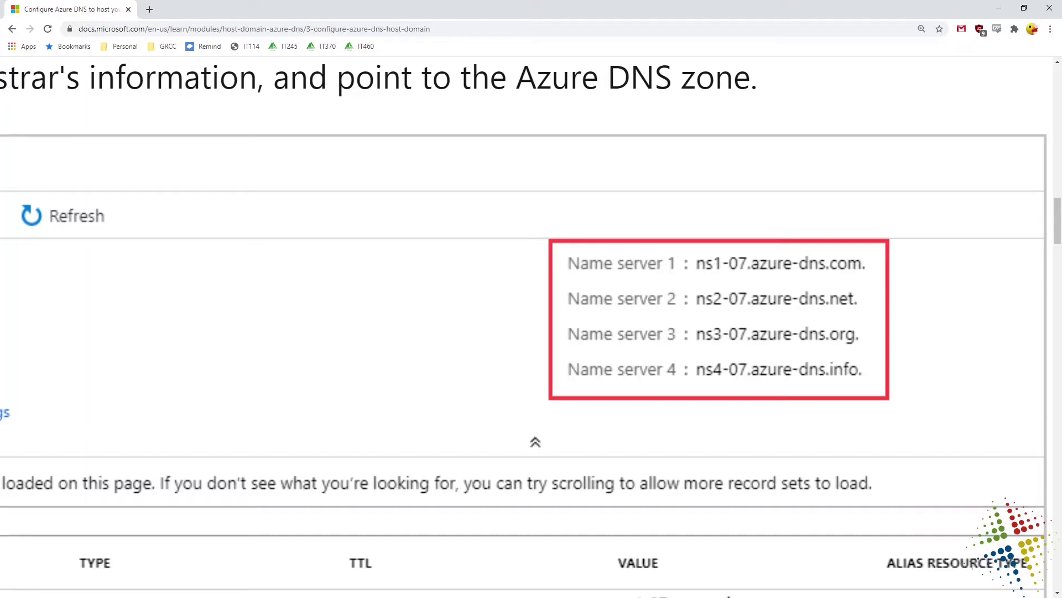
{"action": "key", "text": "ctrl+minus"}
{"action": "key", "text": "ctrl+minus"}
{"action": "key", "text": "ctrl+minus"}
{"action": "key", "text": "ctrl+minus"}
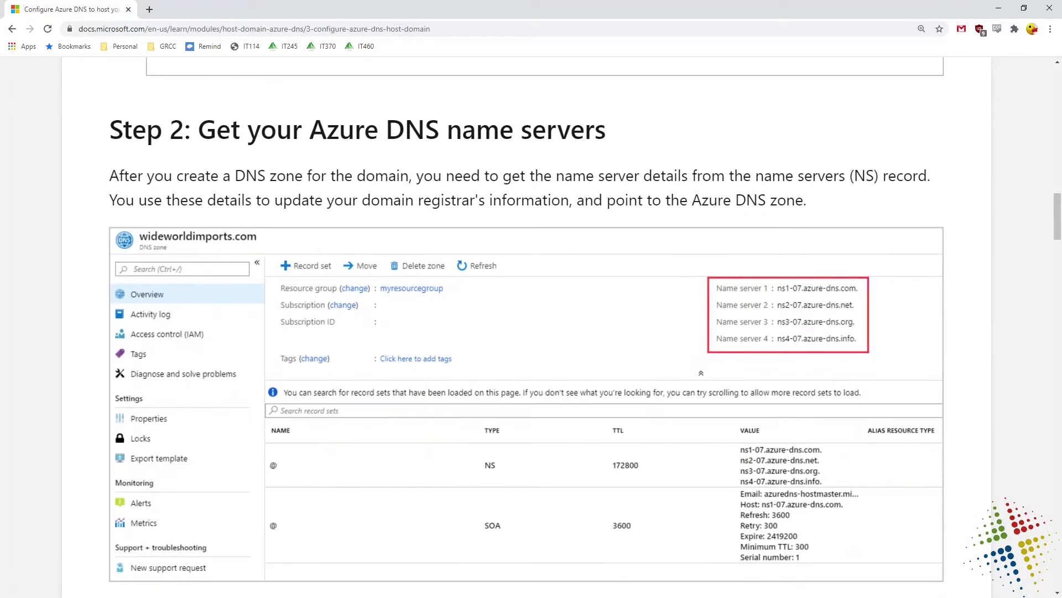
Step: Read Steps 3 to 5 on updating the registrar, verifying delegation with nslookup, and configuring A and CNAME records
{"action": "scroll", "coordinate": [526, 320], "scroll_direction": "down", "scroll_amount": 8}
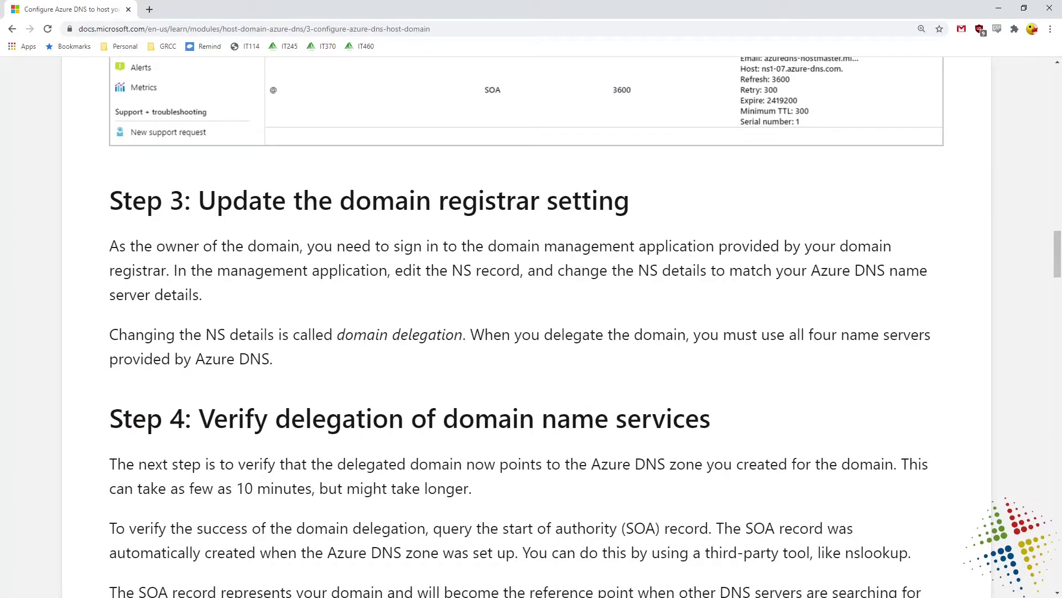
{"action": "scroll", "coordinate": [526, 326], "scroll_direction": "down", "scroll_amount": 5}
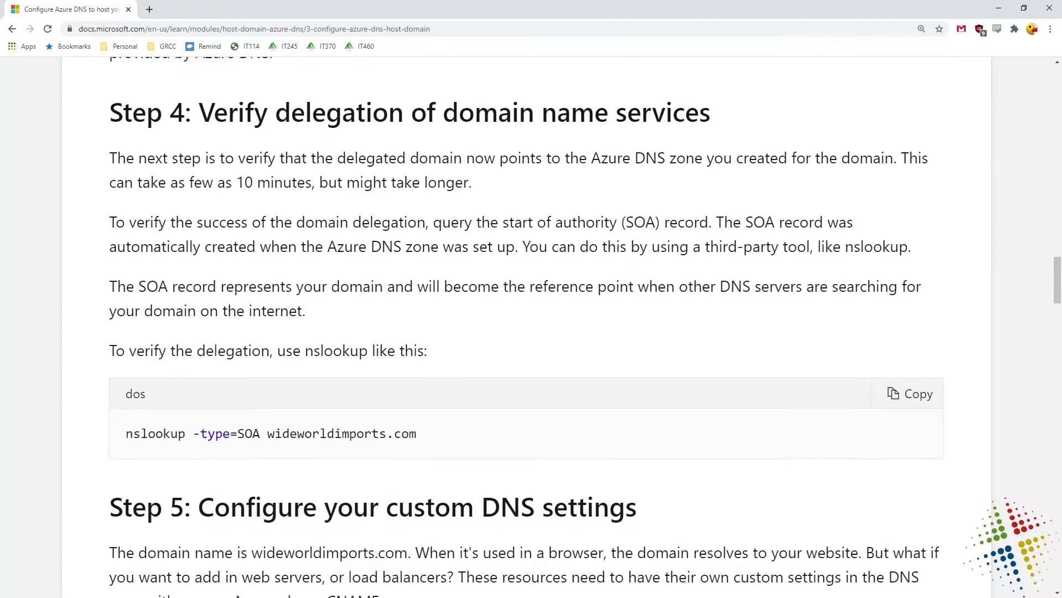
{"action": "scroll", "coordinate": [526, 320], "scroll_direction": "down", "scroll_amount": 3}
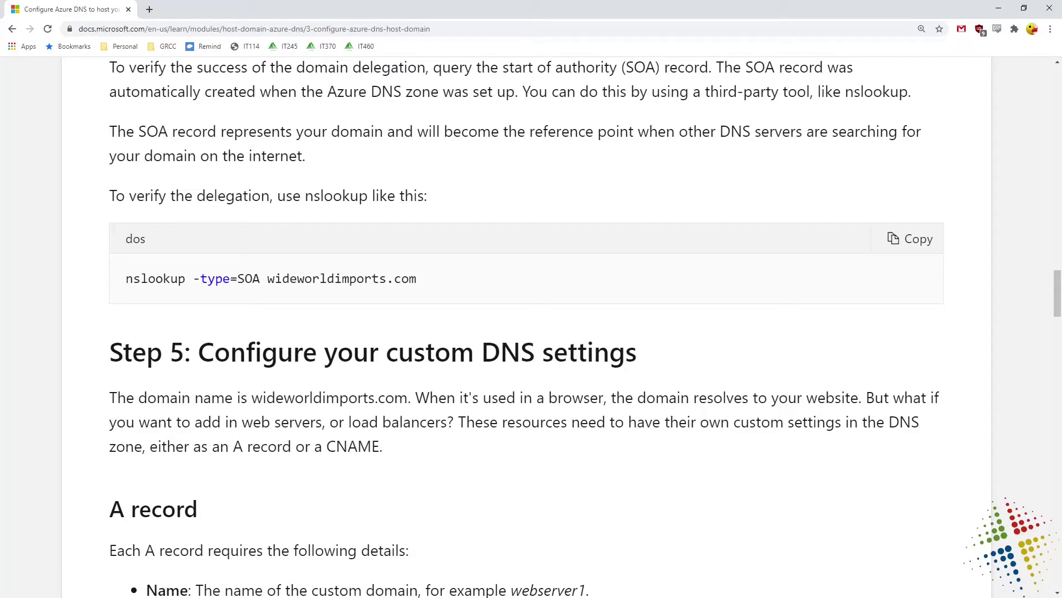
{"action": "scroll", "coordinate": [525, 326], "scroll_direction": "down", "scroll_amount": 10}
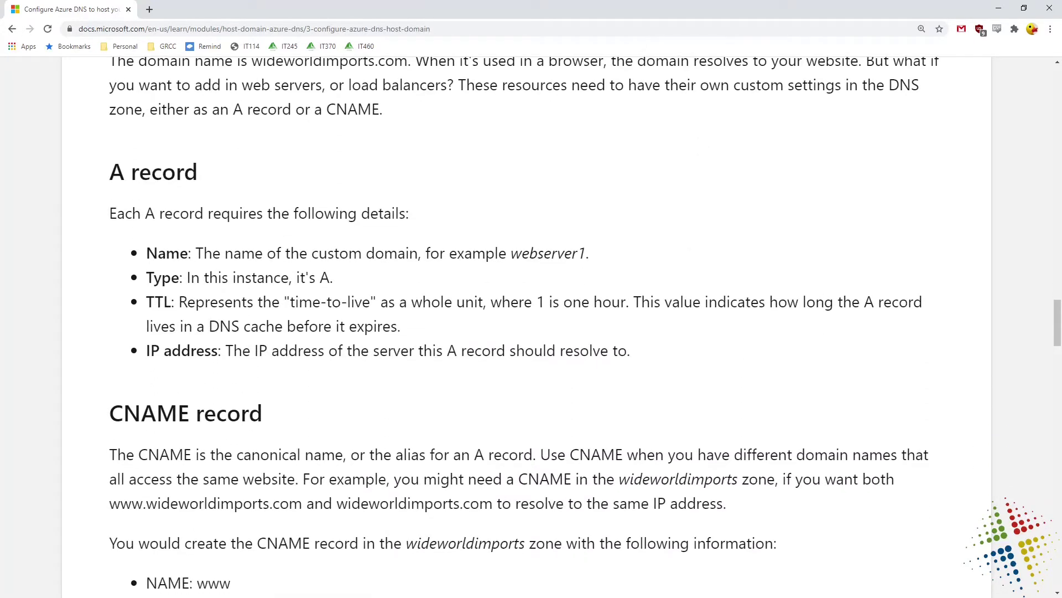
{"action": "scroll", "coordinate": [525, 326], "scroll_direction": "down", "scroll_amount": 5}
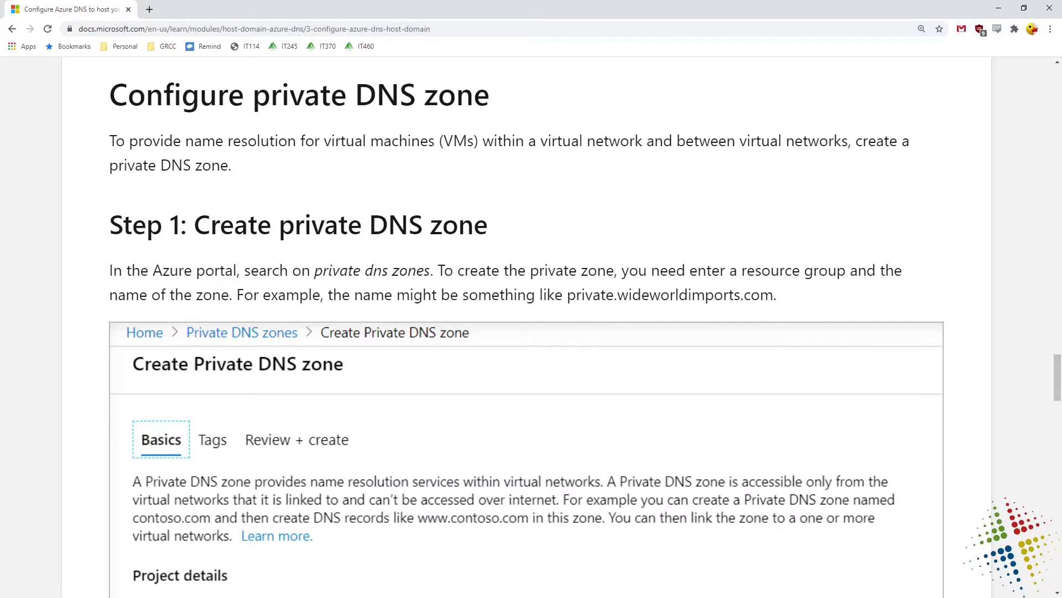
Step: Read the Configure private DNS zone section, marking the example zone name, and continue to the exercise on creating a DNS zone and an A record
{"action": "left_click_drag", "start_coordinate": [564, 310], "coordinate": [750, 305]}
{"action": "scroll", "coordinate": [525, 332], "scroll_direction": "down", "scroll_amount": 1}
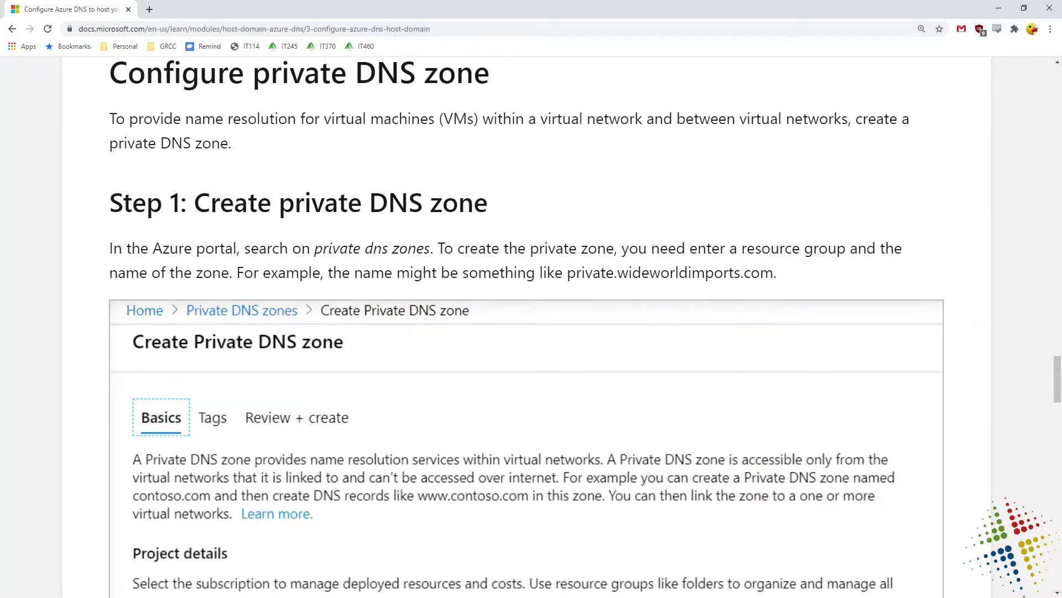
{"action": "scroll", "coordinate": [526, 332], "scroll_direction": "down", "scroll_amount": 8}
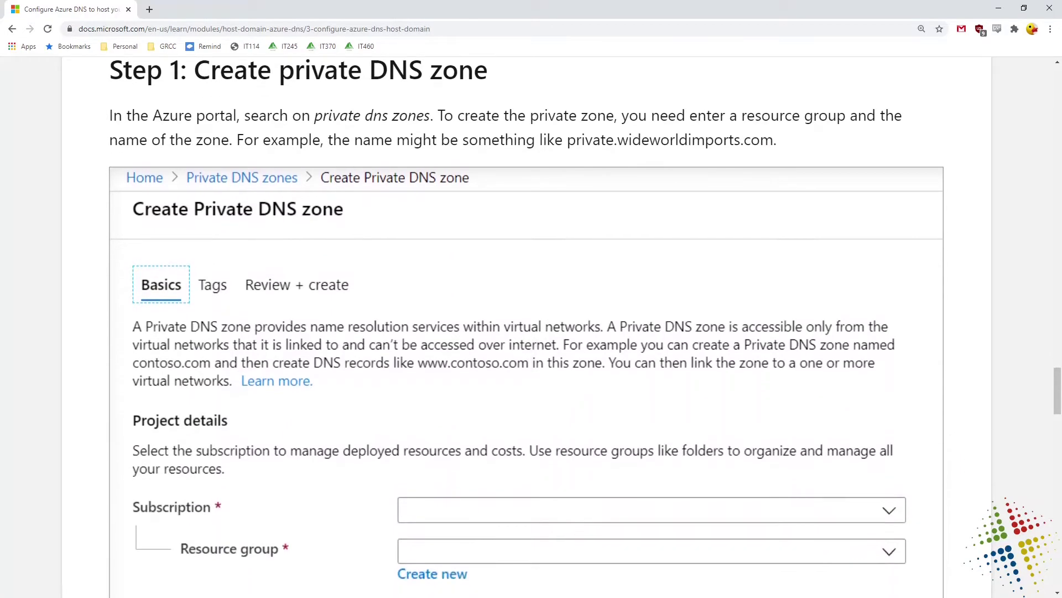
{"action": "scroll", "coordinate": [526, 331], "scroll_direction": "down", "scroll_amount": 7}
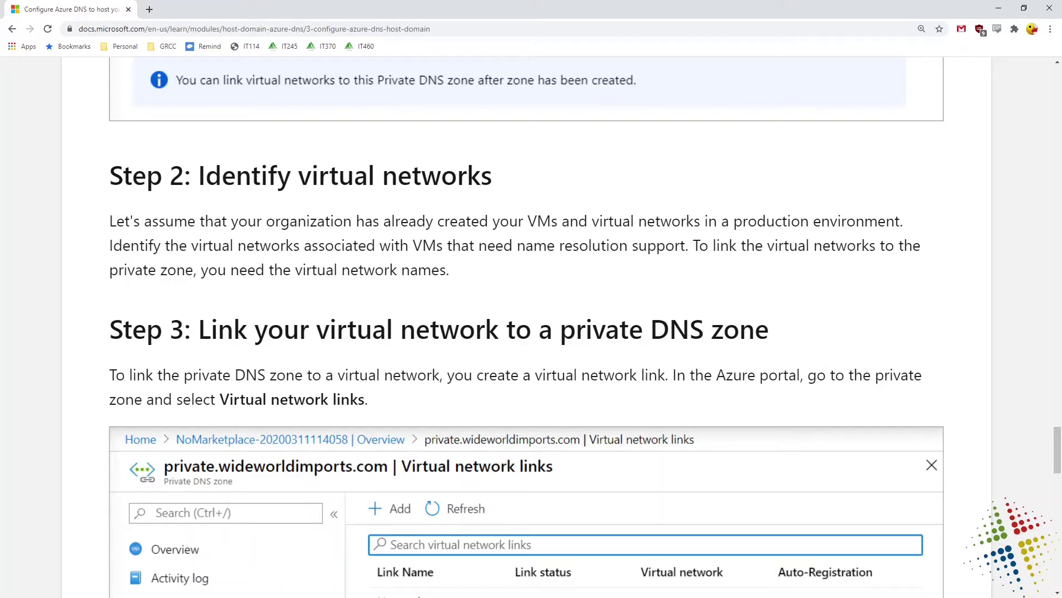
{"action": "scroll", "coordinate": [526, 332], "scroll_direction": "down", "scroll_amount": 10}
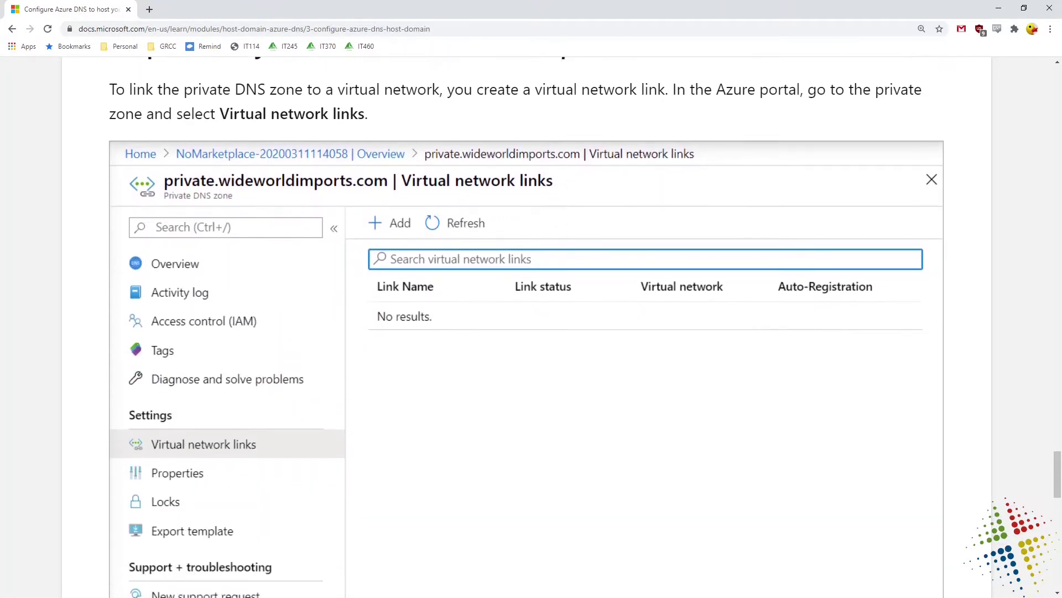
{"action": "scroll", "coordinate": [526, 332], "scroll_direction": "down", "scroll_amount": 10}
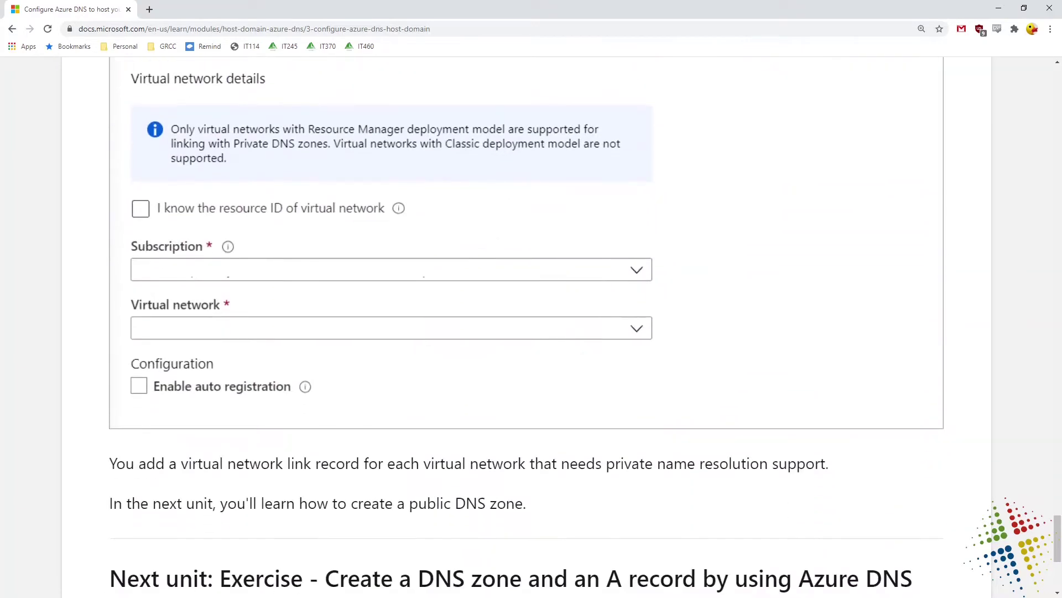
{"action": "scroll", "coordinate": [525, 332], "scroll_direction": "down", "scroll_amount": 3}
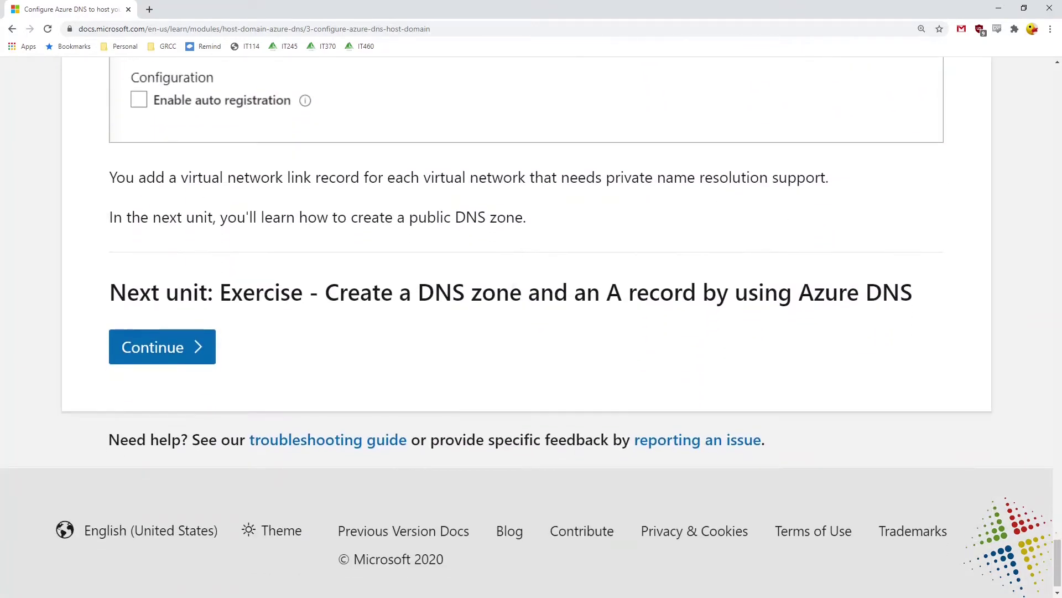
{"action": "left_click", "coordinate": [162, 347]}
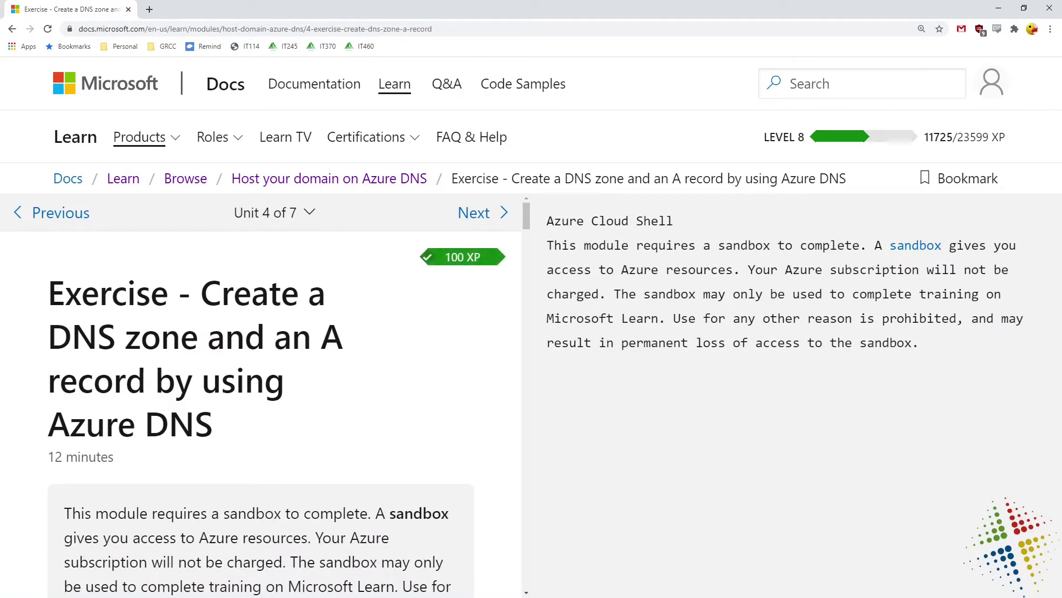
Step: Activate the exercise sandbox and accept the permissions requested by Microsoft Learn Sandbox
{"action": "scroll", "coordinate": [260, 387], "scroll_direction": "down", "scroll_amount": 8}
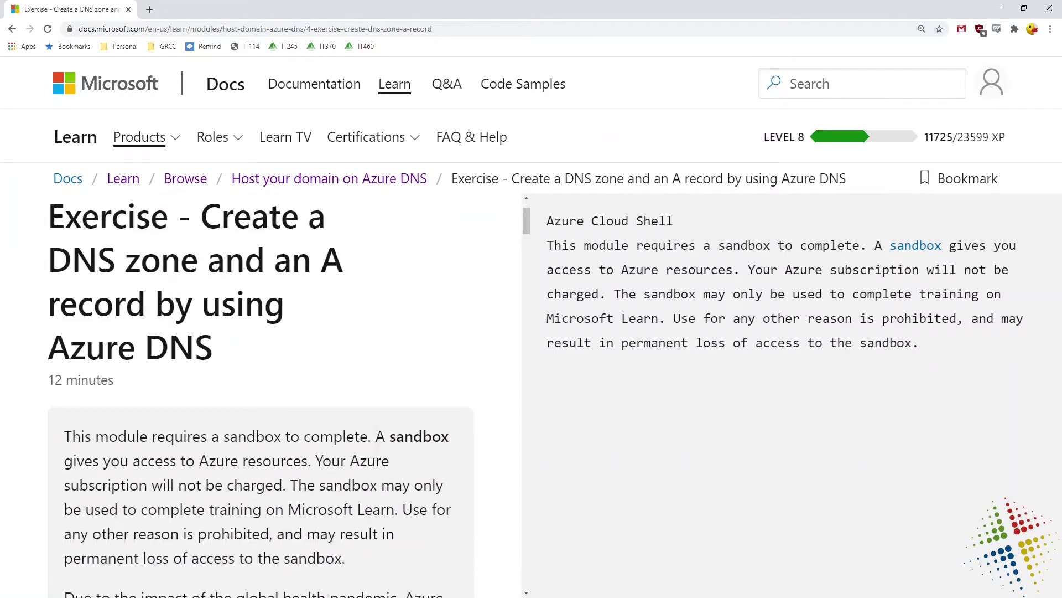
{"action": "scroll", "coordinate": [260, 388], "scroll_direction": "down", "scroll_amount": 5}
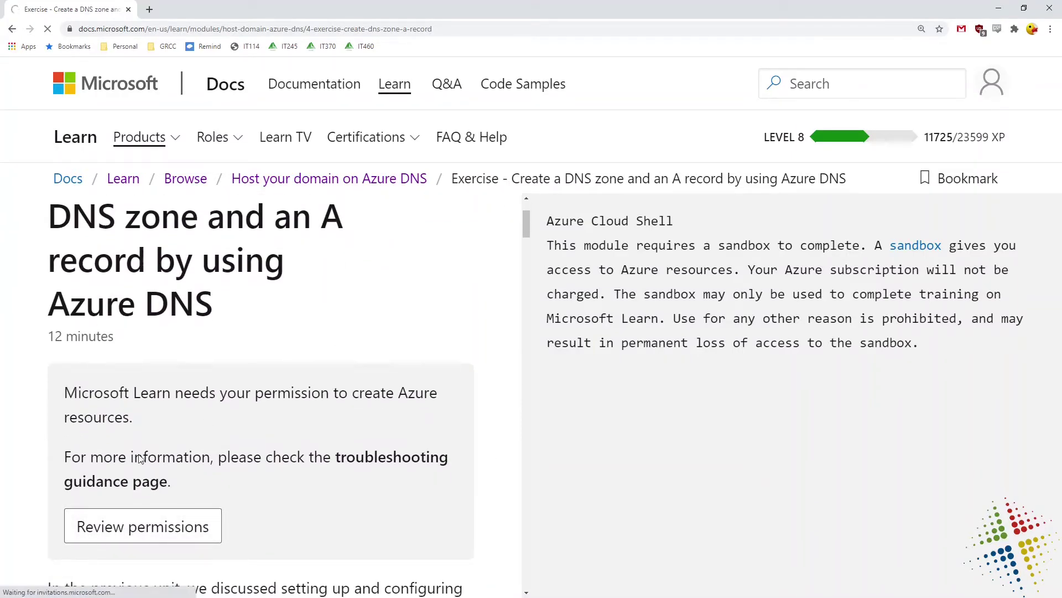
{"action": "left_click", "coordinate": [169, 525]}
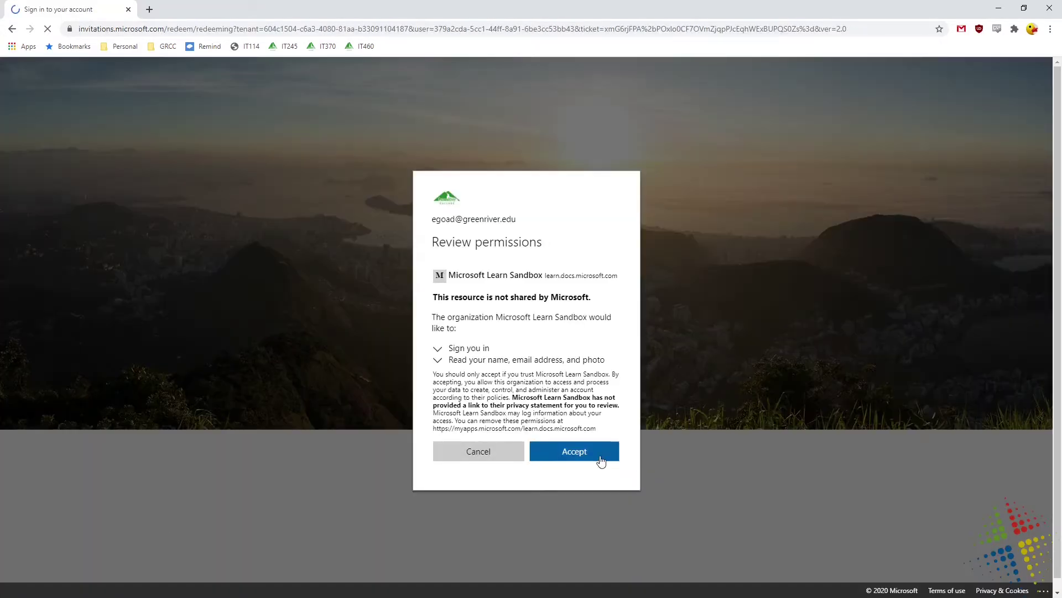
{"action": "left_click", "coordinate": [600, 456]}
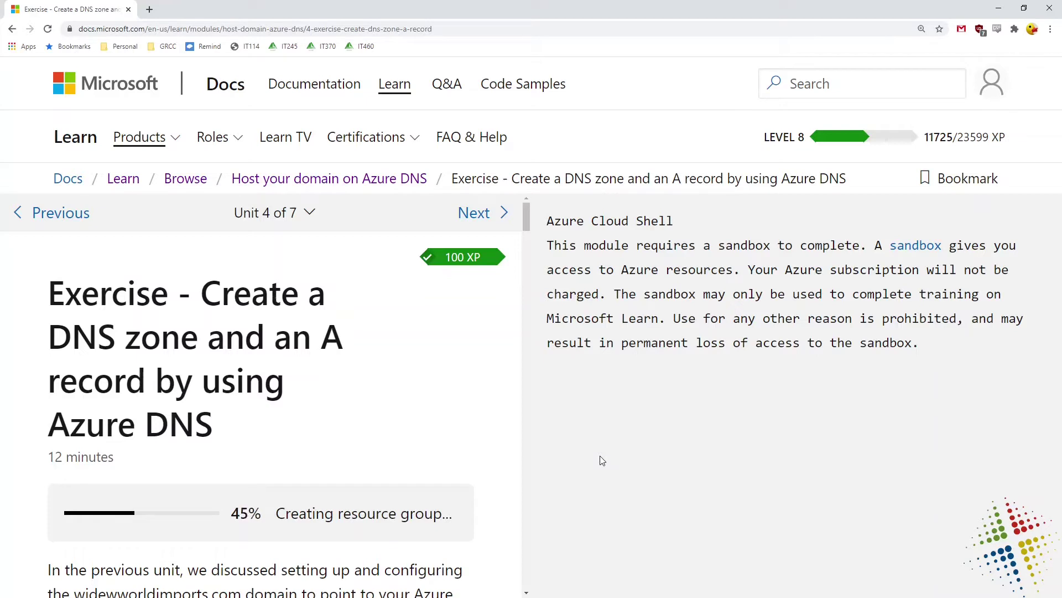
Step: Highlight the exercise's three objectives one after another, from creating the public DNS zone to verifying the A record, and clear the highlight
{"action": "scroll", "coordinate": [253, 423], "scroll_direction": "down", "scroll_amount": 5}
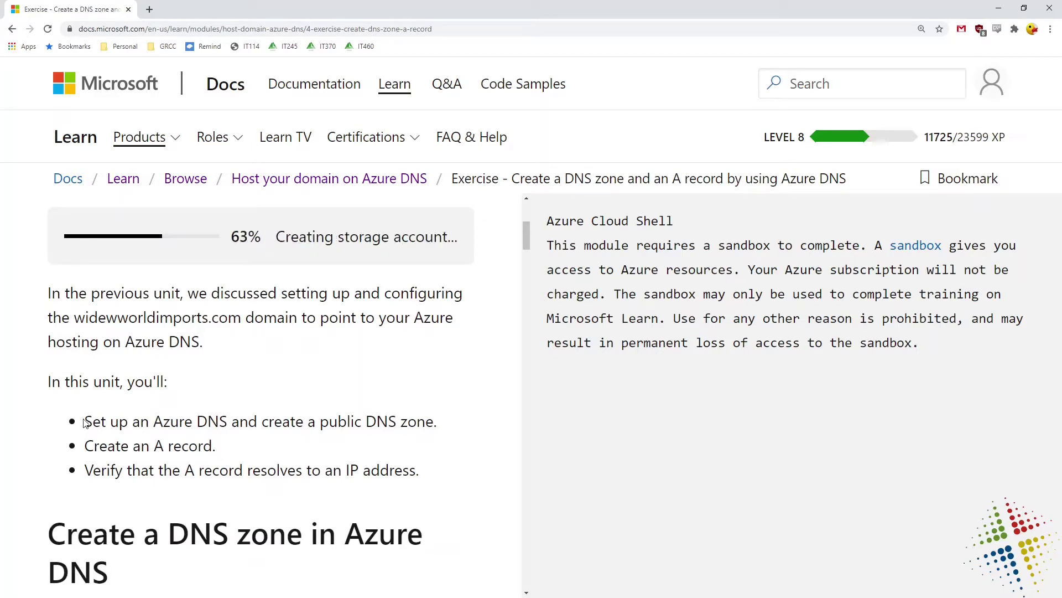
{"action": "left_click_drag", "start_coordinate": [83, 423], "coordinate": [426, 422]}
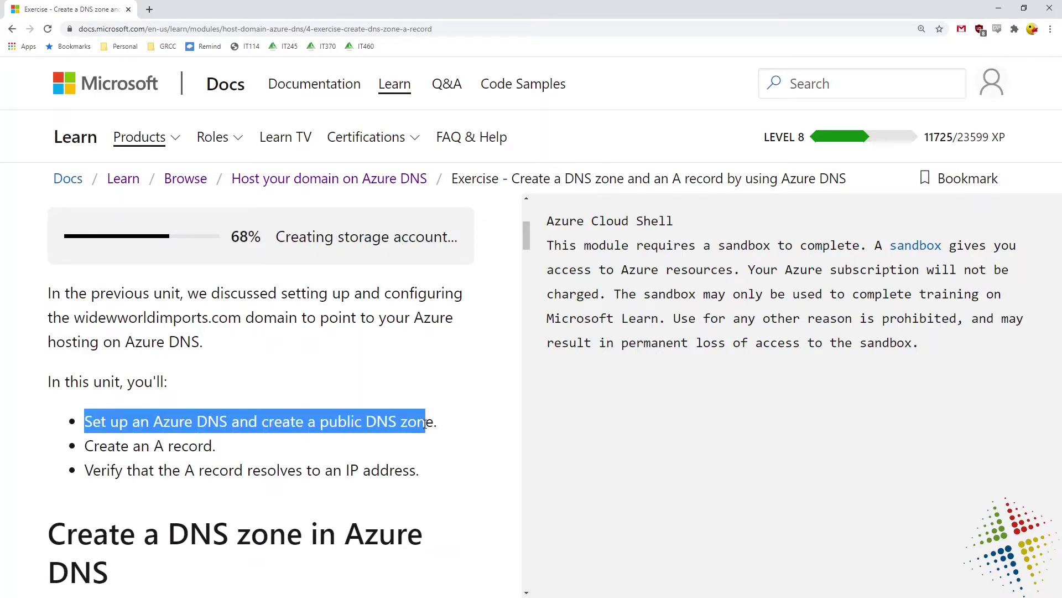
{"action": "left_click_drag", "start_coordinate": [216, 446], "coordinate": [131, 446]}
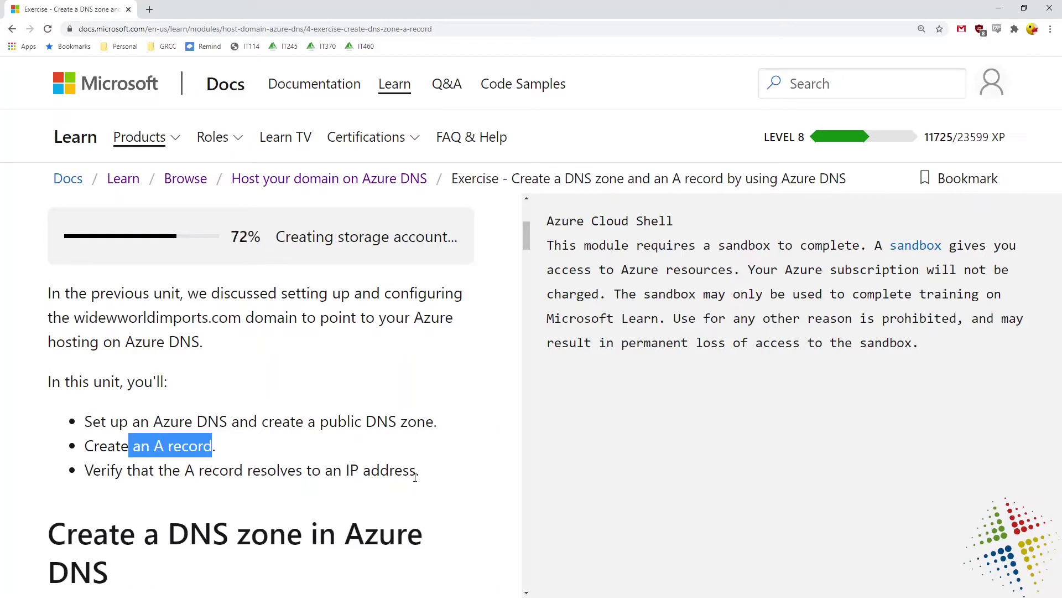
{"action": "left_click_drag", "start_coordinate": [416, 471], "coordinate": [88, 485]}
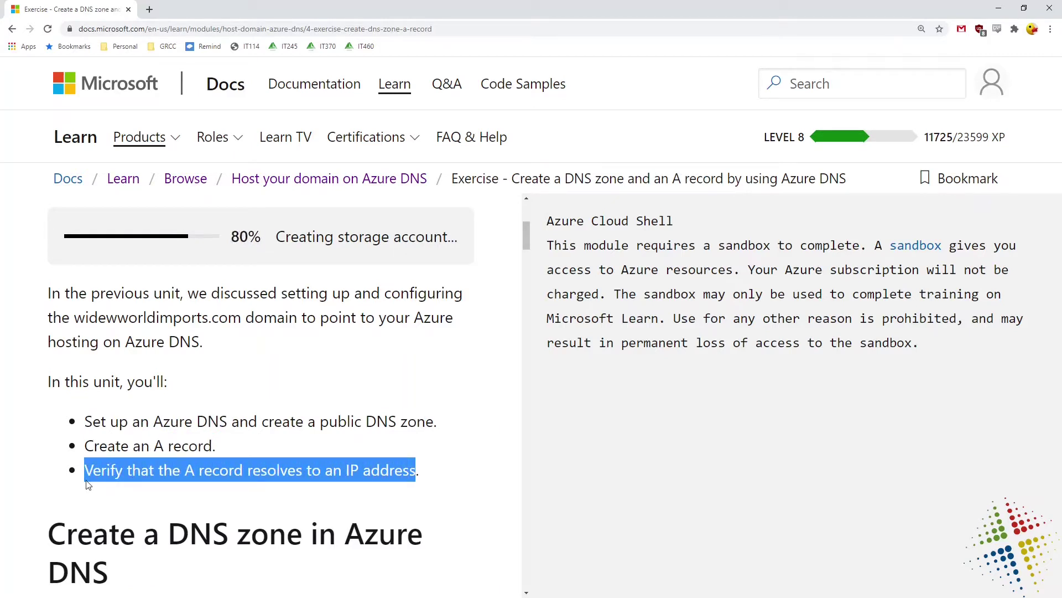
{"action": "left_click", "coordinate": [92, 477]}
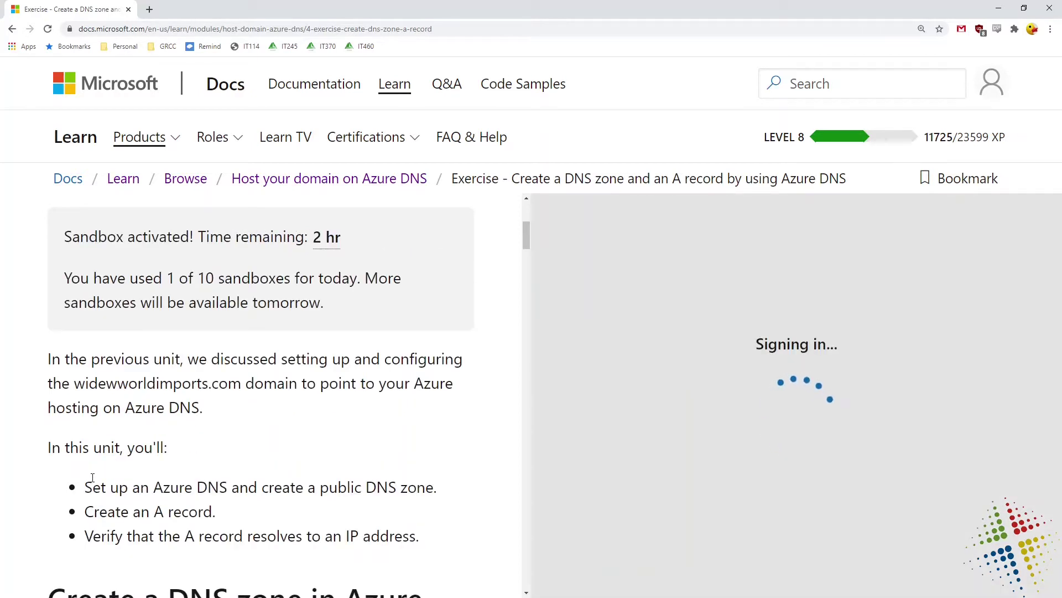
Step: Open the Azure portal from the DNS zone creation instructions and move it into its own browser window
{"action": "left_click_drag", "start_coordinate": [526, 236], "coordinate": [520, 273]}
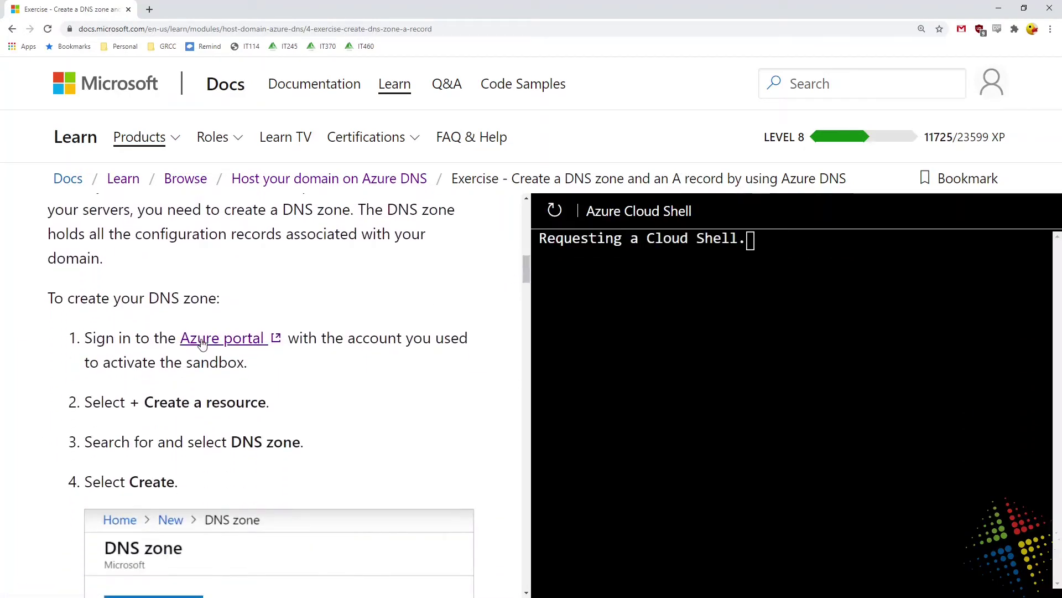
{"action": "left_click", "coordinate": [241, 343]}
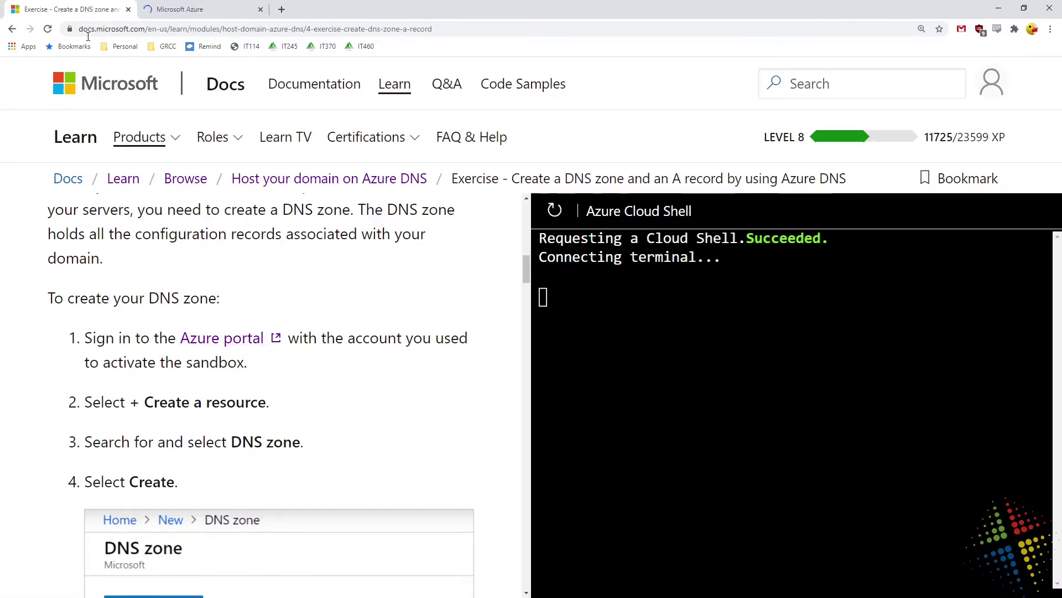
{"action": "left_click_drag", "start_coordinate": [89, 12], "coordinate": [11, 293]}
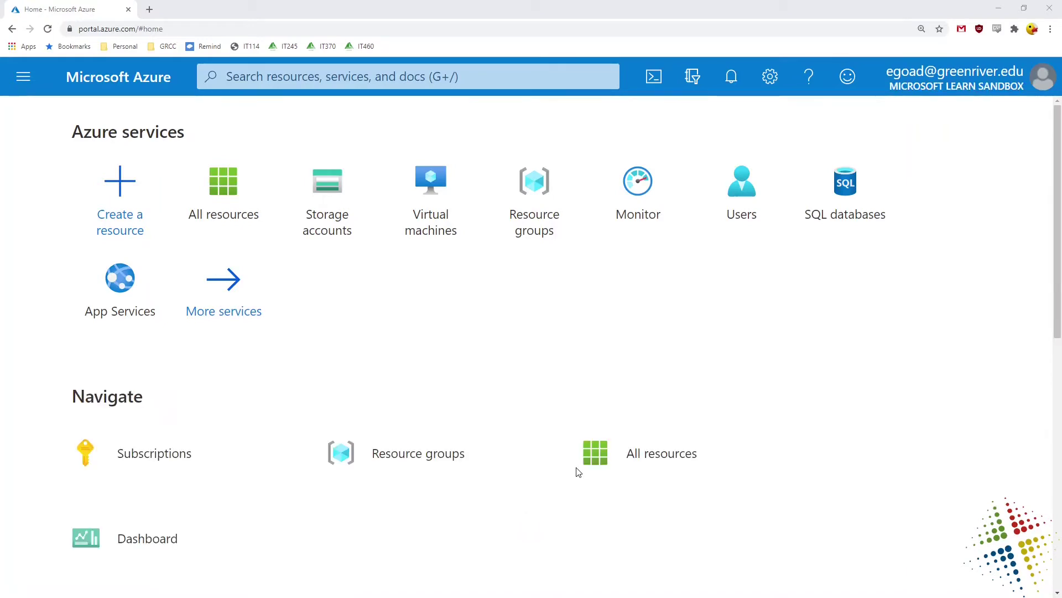
Step: Start creating a resource in the Azure portal and look through the Azure Marketplace categories
{"action": "left_click", "coordinate": [133, 198]}
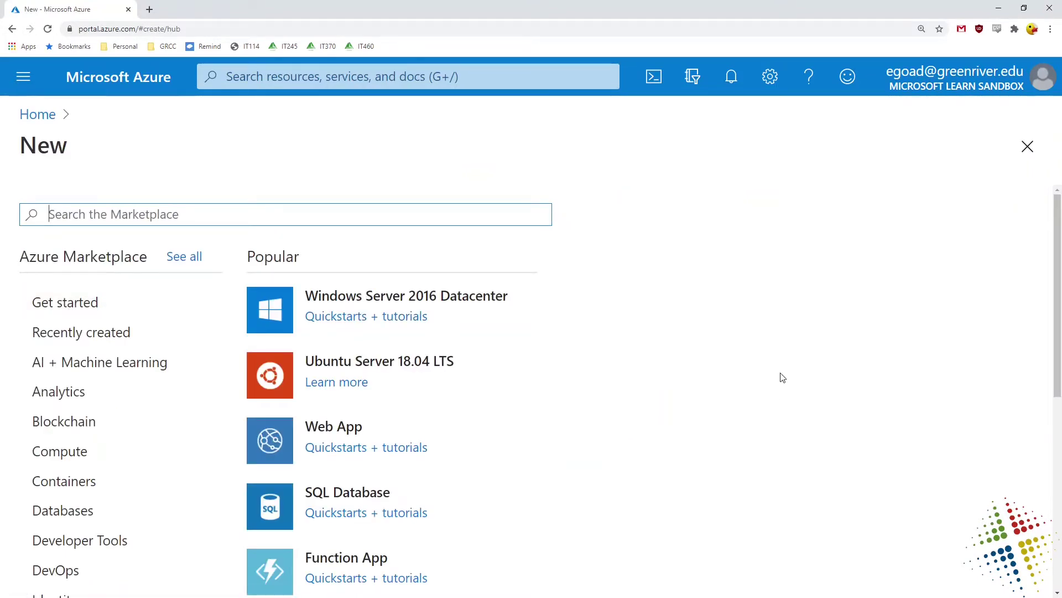
{"action": "left_click_drag", "start_coordinate": [1059, 218], "coordinate": [1040, 268]}
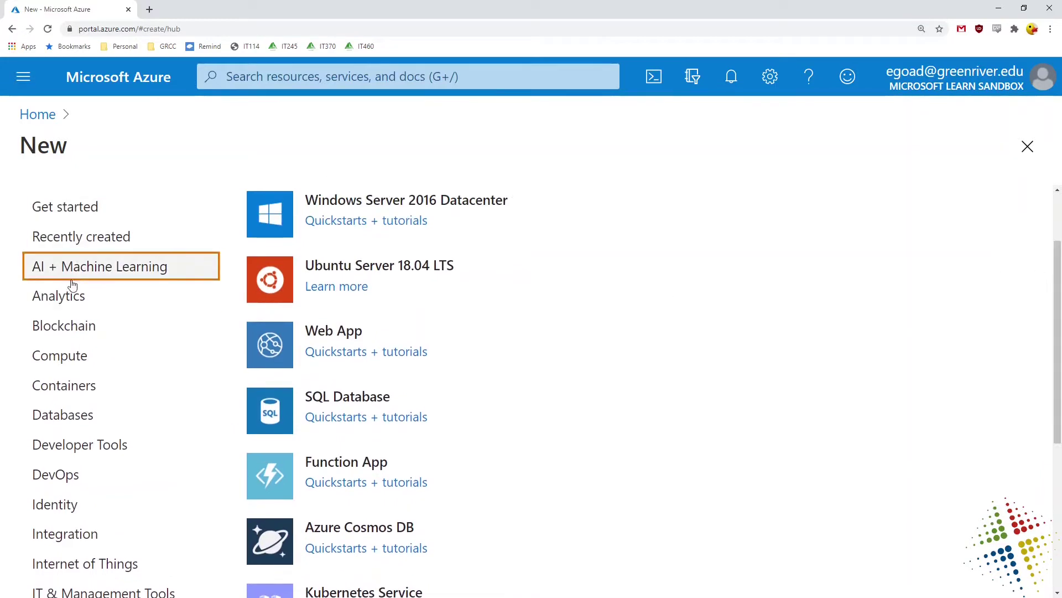
{"action": "scroll", "coordinate": [63, 493], "scroll_direction": "down", "scroll_amount": 1}
{"action": "scroll", "coordinate": [63, 493], "scroll_direction": "down", "scroll_amount": 4}
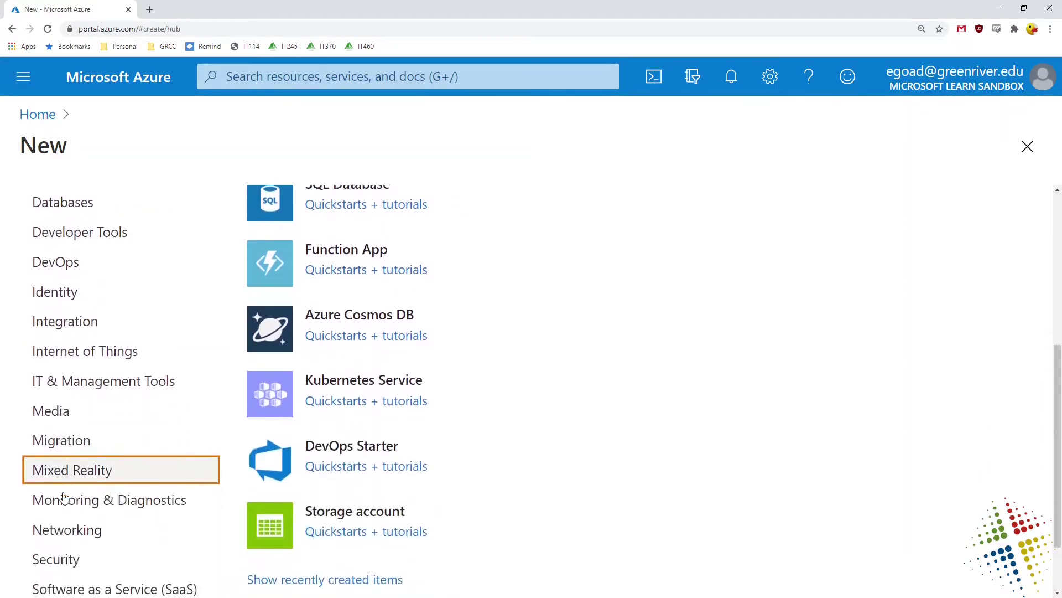
{"action": "scroll", "coordinate": [64, 498], "scroll_direction": "up", "scroll_amount": 7}
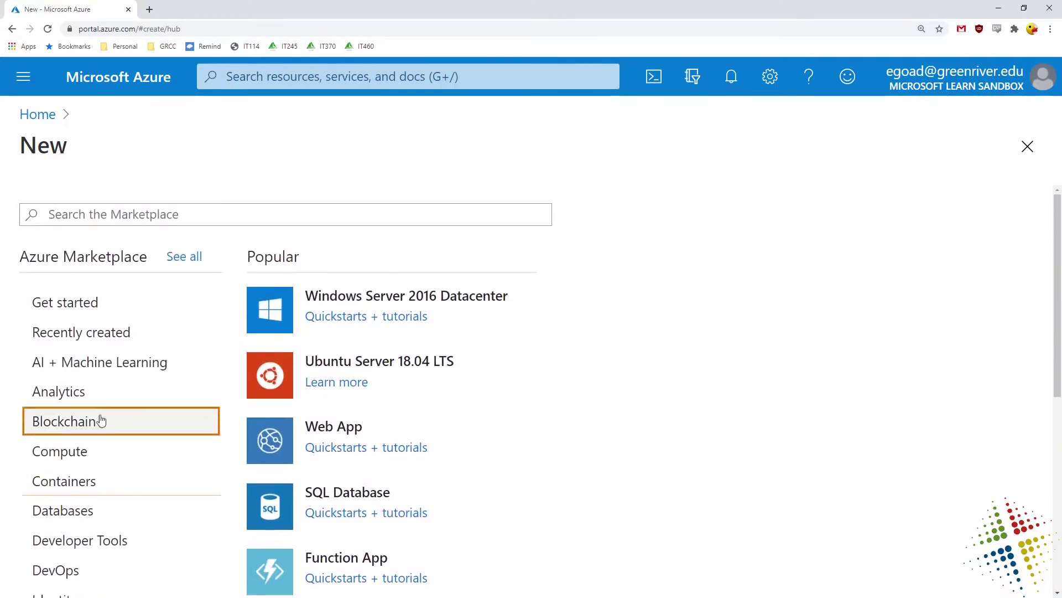
Step: Search the Marketplace for "dns", choose DNS zone and start creating it
{"action": "left_click", "coordinate": [192, 215]}
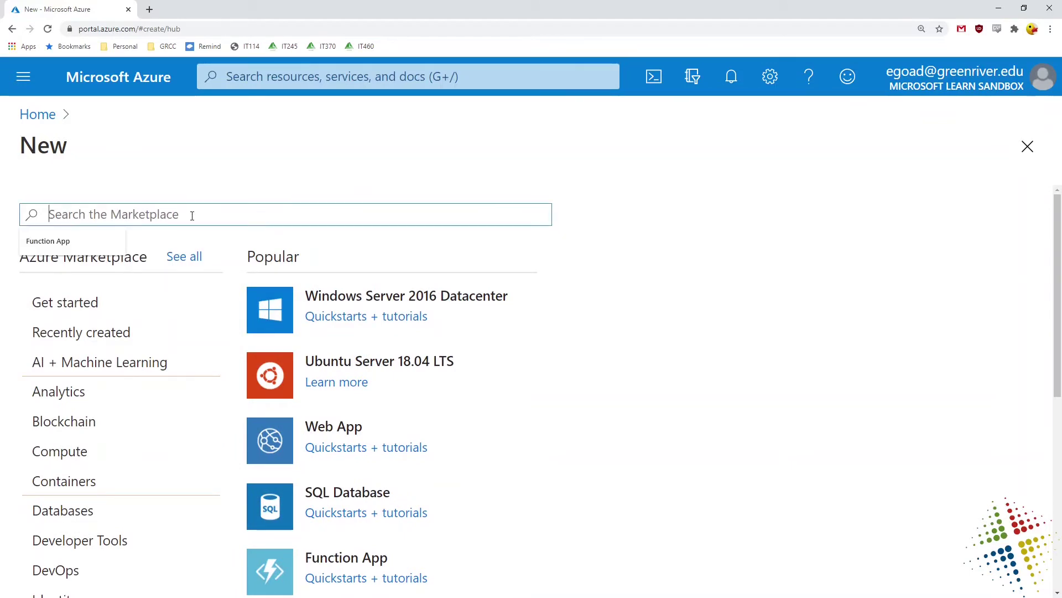
{"action": "type", "text": "dns"}
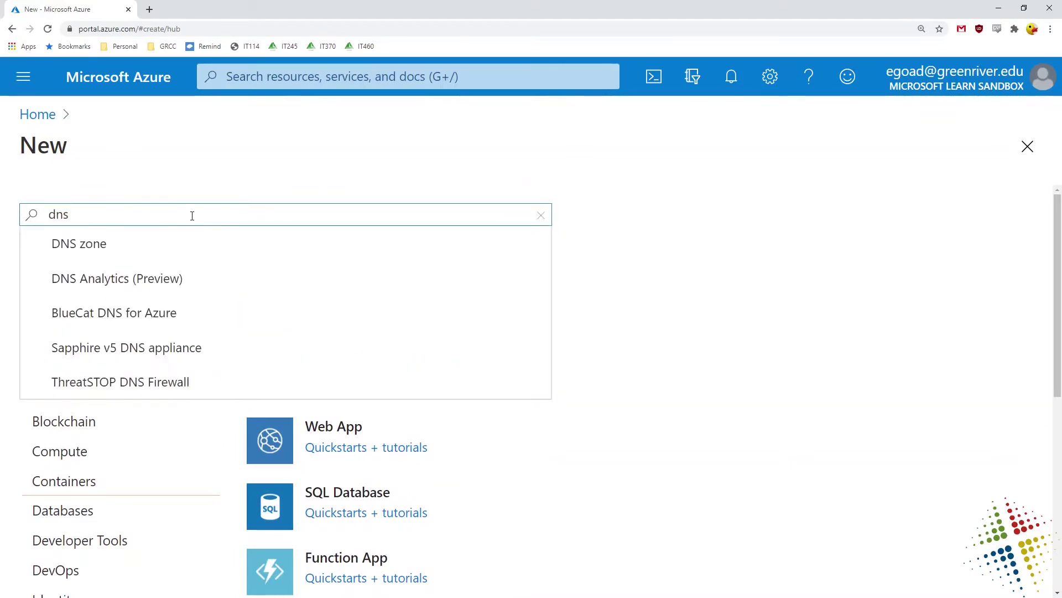
{"action": "left_click", "coordinate": [112, 250]}
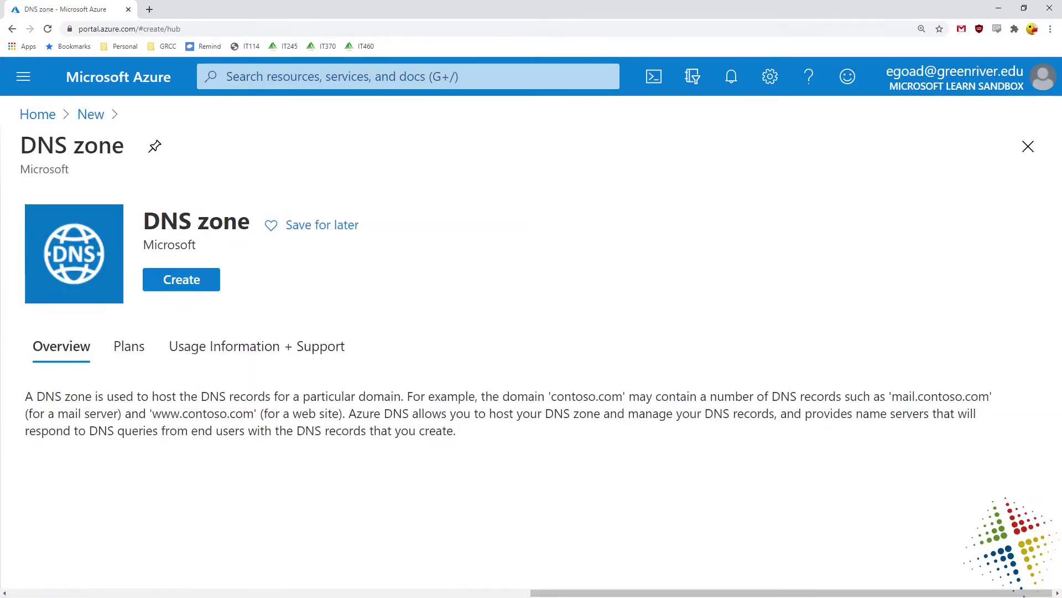
{"action": "left_click", "coordinate": [181, 280]}
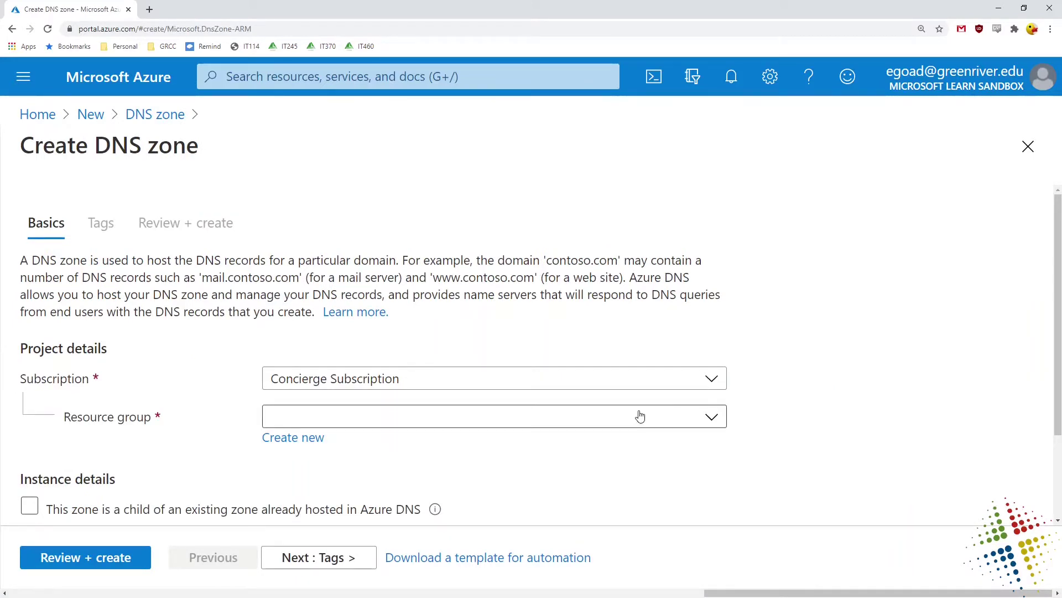
Step: Assign the new DNS zone to the learn-156b6bf9-7640-411c-839d-0fe2e6711a92 resource group under Concierge Subscription
{"action": "left_click", "coordinate": [711, 381]}
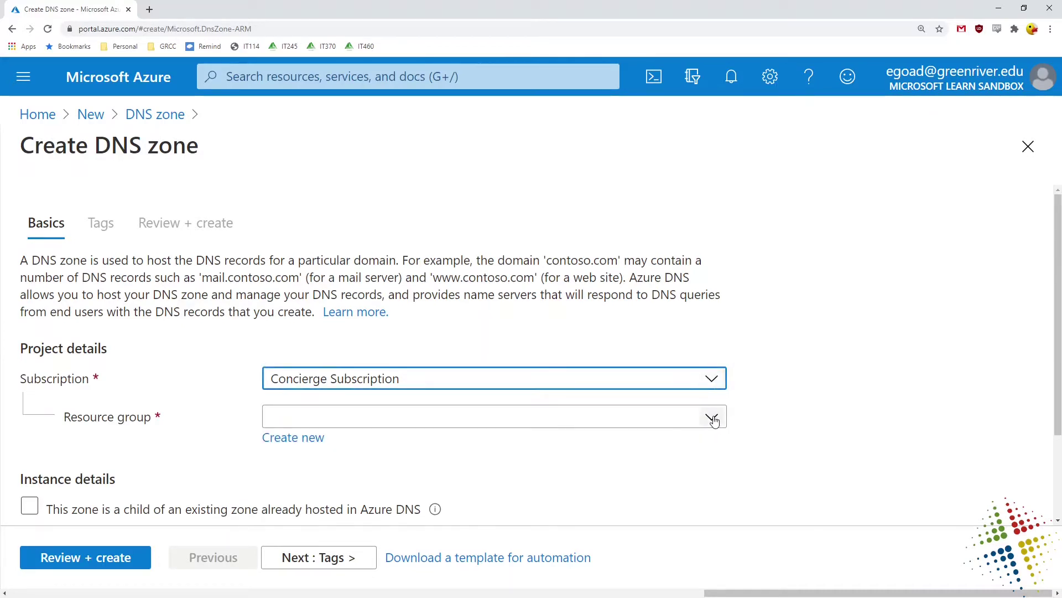
{"action": "left_click", "coordinate": [713, 419]}
{"action": "left_click", "coordinate": [383, 484]}
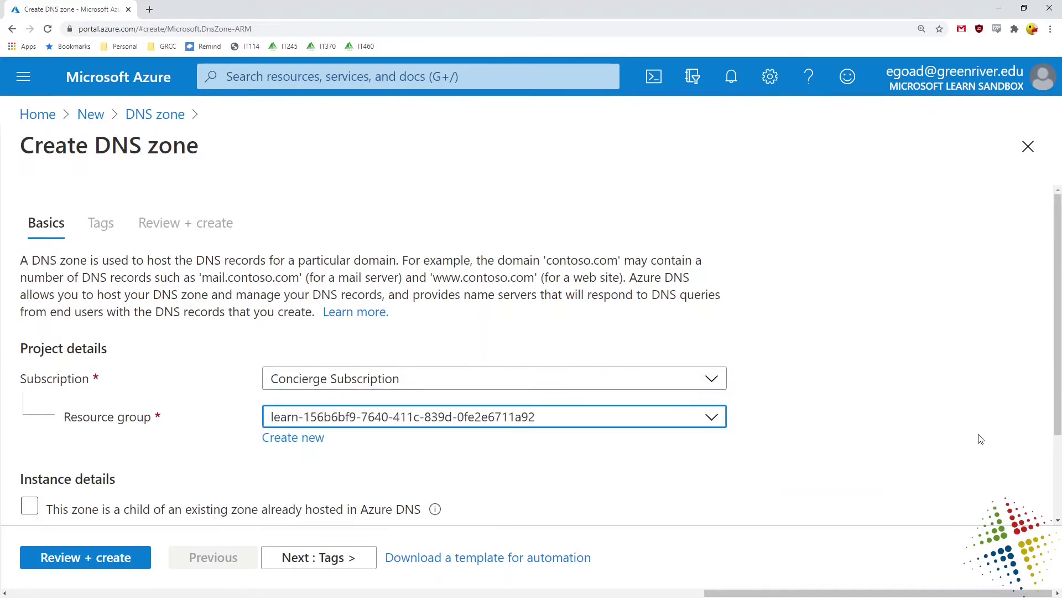
{"action": "scroll", "coordinate": [911, 428], "scroll_direction": "down", "scroll_amount": 2}
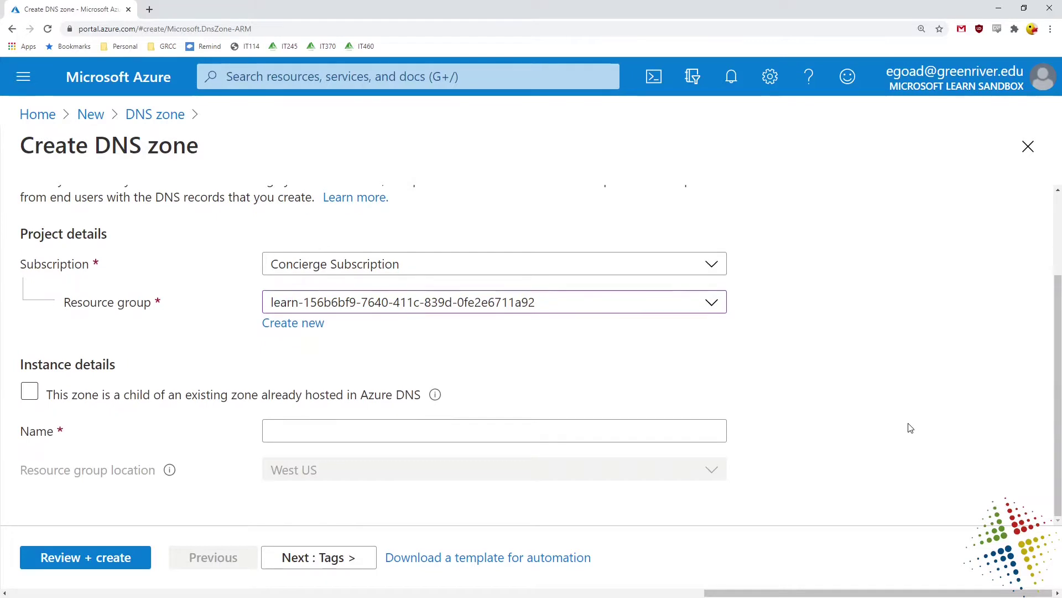
Step: Name the new DNS zone ecgworldwideimports.com, without making it a child of an existing zone
{"action": "left_click", "coordinate": [206, 394]}
{"action": "left_click", "coordinate": [299, 431]}
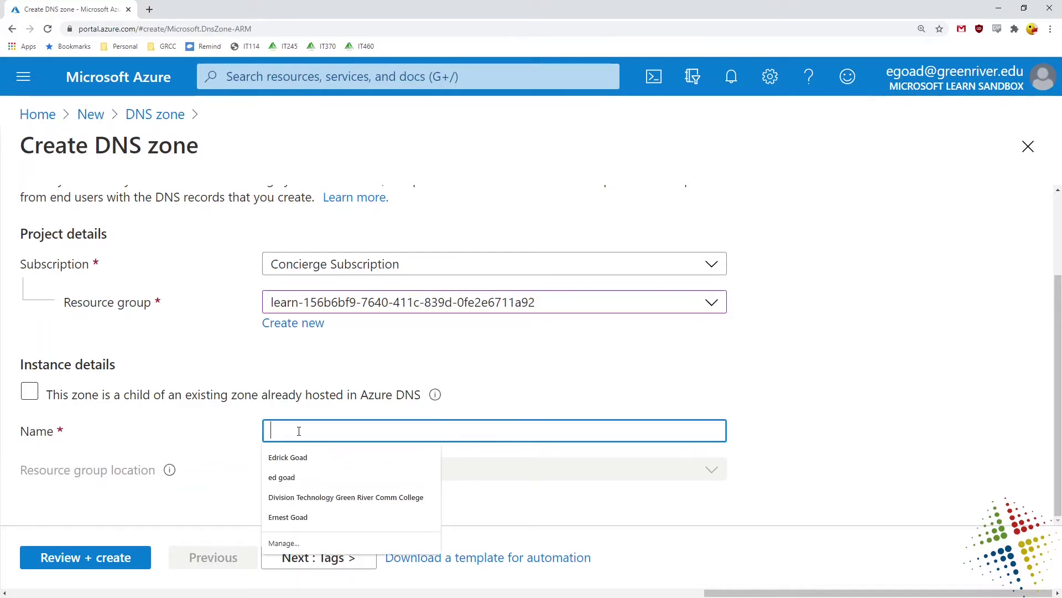
{"action": "type", "text": "wo"}
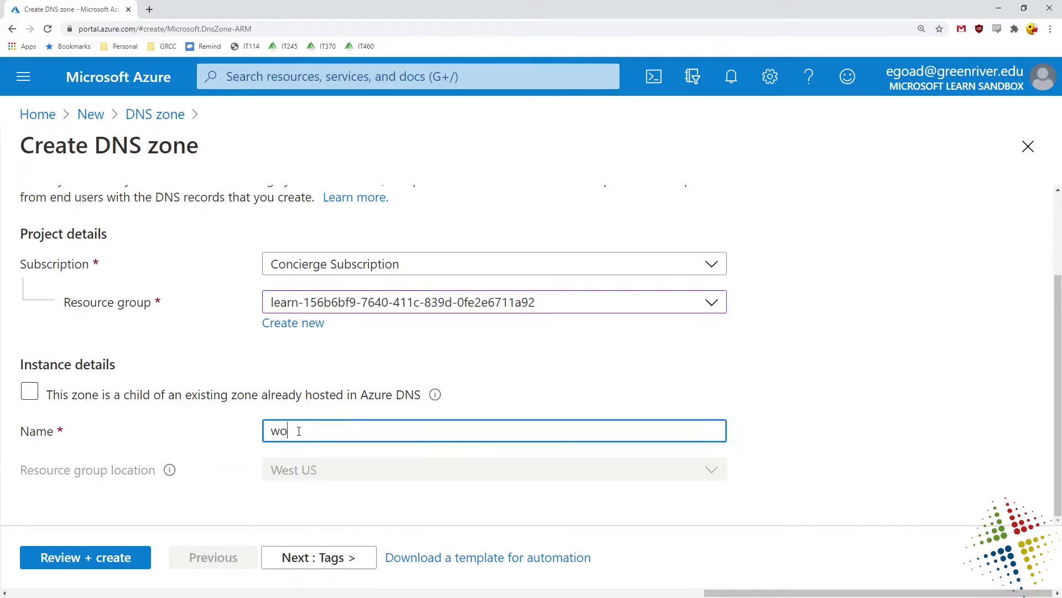
{"action": "type", "text": "rdldwid"}
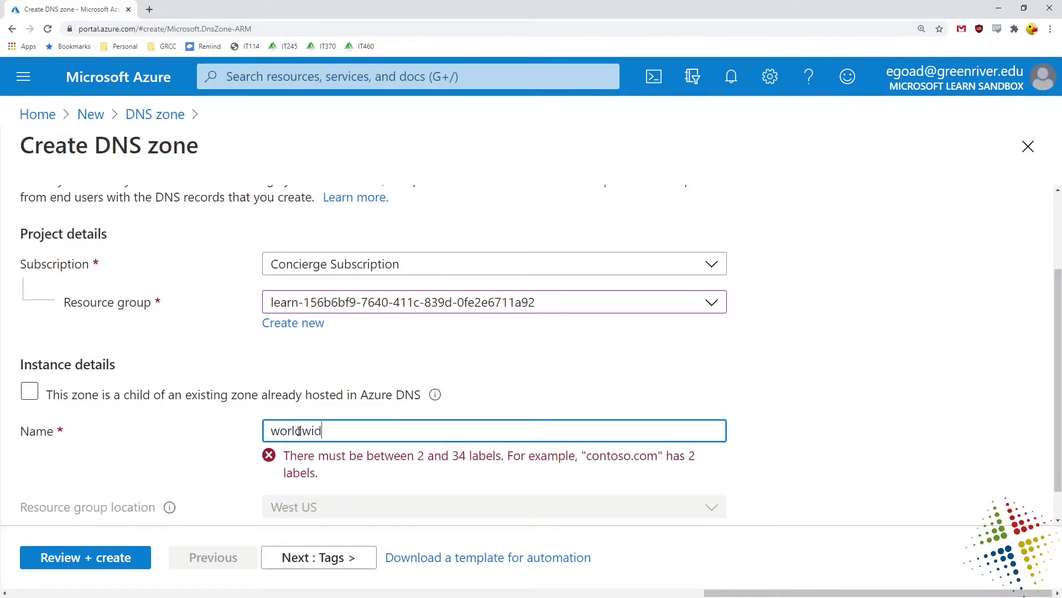
{"action": "type", "text": "eimports.com"}
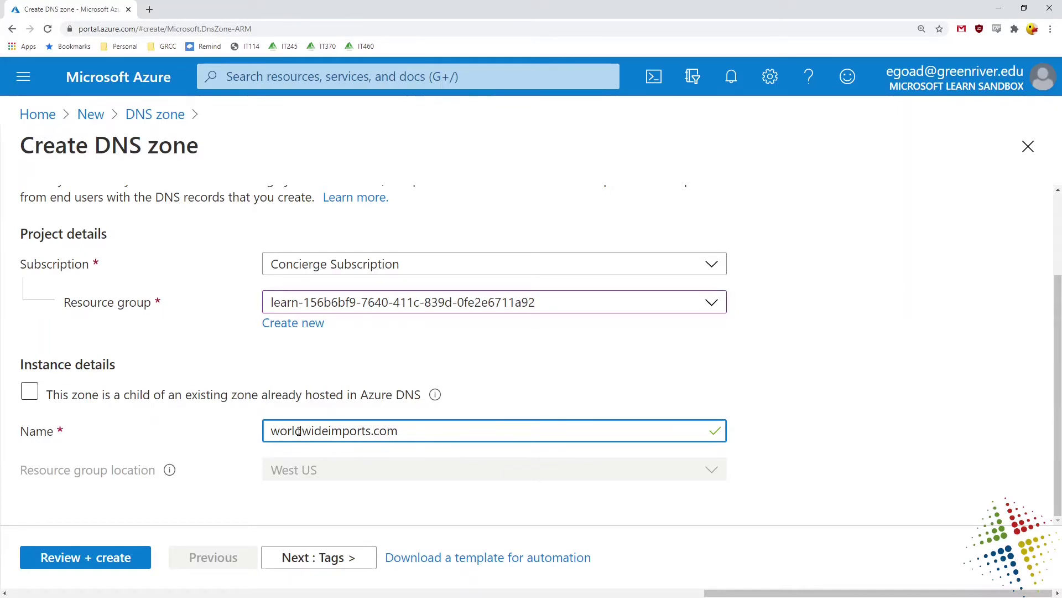
{"action": "type", "text": "ecg"}
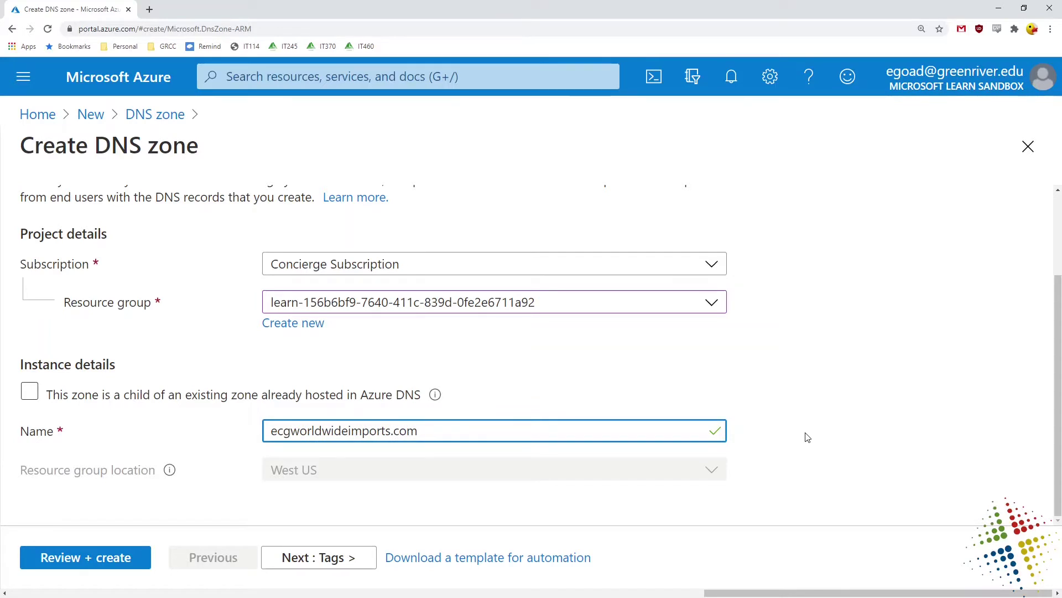
{"action": "left_click", "coordinate": [966, 435]}
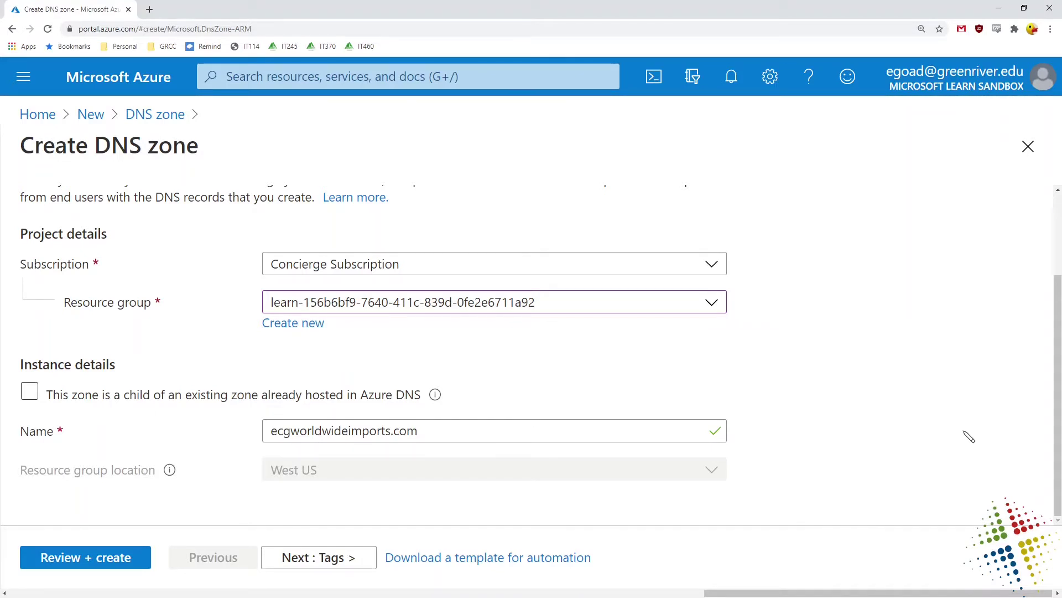
{"action": "left_click_drag", "start_coordinate": [752, 419], "coordinate": [700, 402]}
{"action": "mouse_move", "coordinate": [792, 414]}
{"action": "left_mouse_down"}
{"action": "mouse_move", "coordinate": [806, 439]}
{"action": "mouse_move", "coordinate": [833, 427]}
{"action": "mouse_move", "coordinate": [844, 447]}
{"action": "left_mouse_up"}
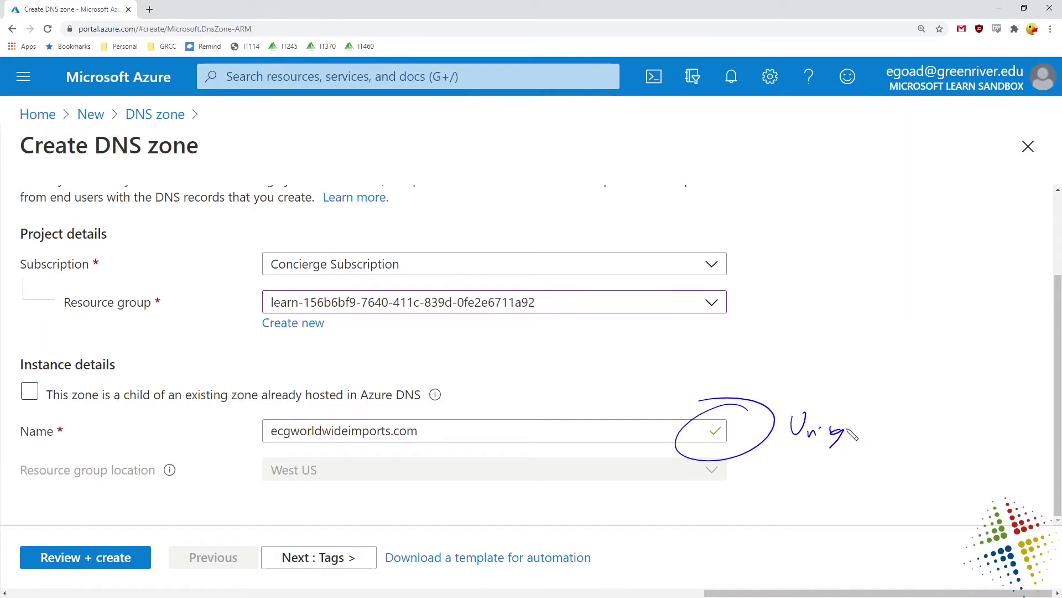
{"action": "key", "text": "ctrl+z"}
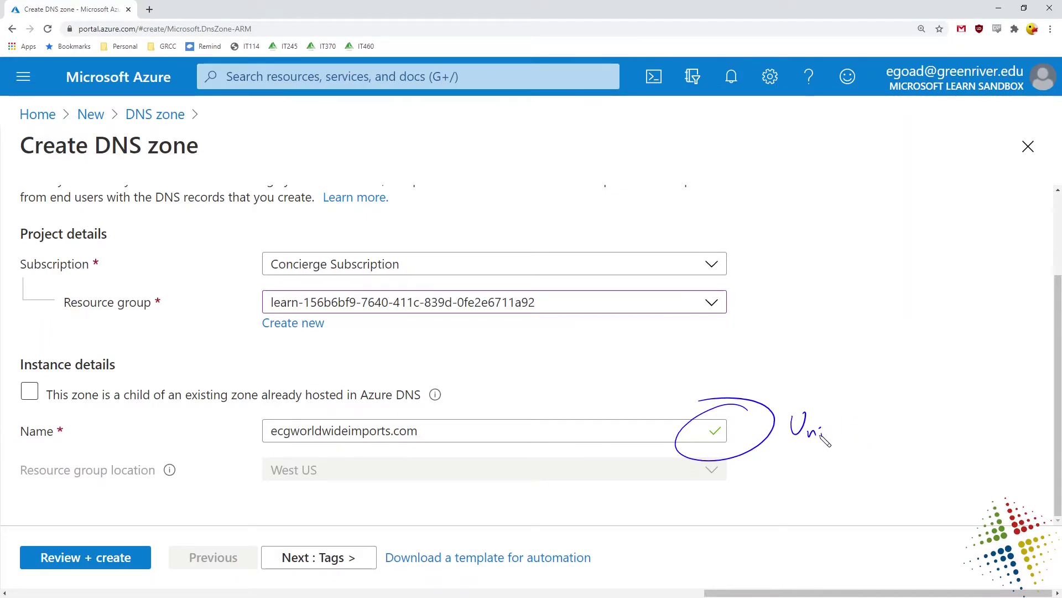
{"action": "mouse_move", "coordinate": [834, 438]}
{"action": "left_mouse_down"}
{"action": "mouse_move", "coordinate": [856, 446]}
{"action": "mouse_move", "coordinate": [873, 427]}
{"action": "left_mouse_up"}
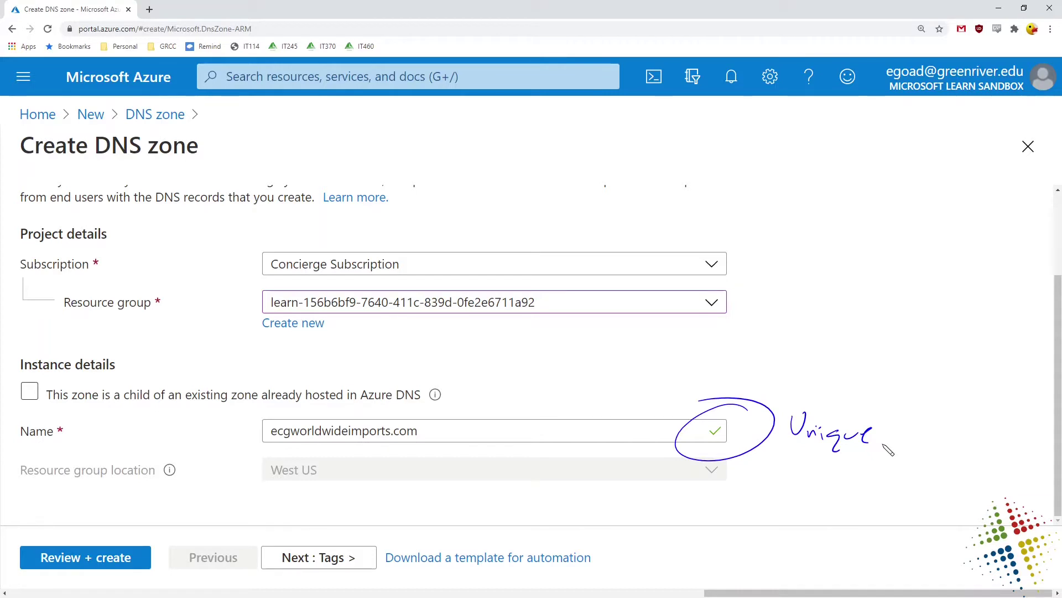
{"action": "key", "text": "Escape"}
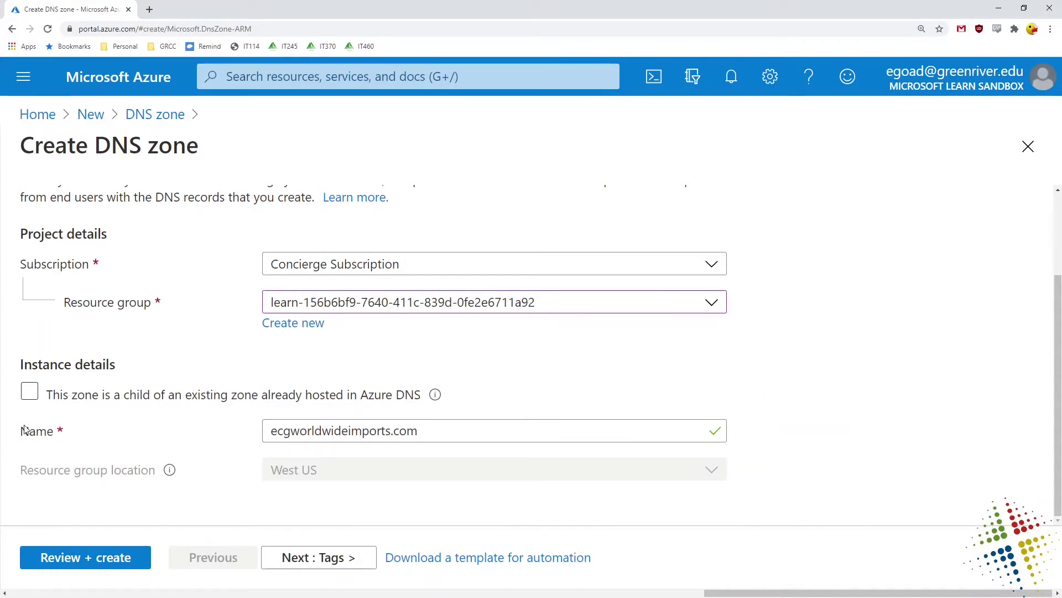
Step: Validate and create the DNS zone, and open the deployed resource
{"action": "left_click", "coordinate": [141, 561]}
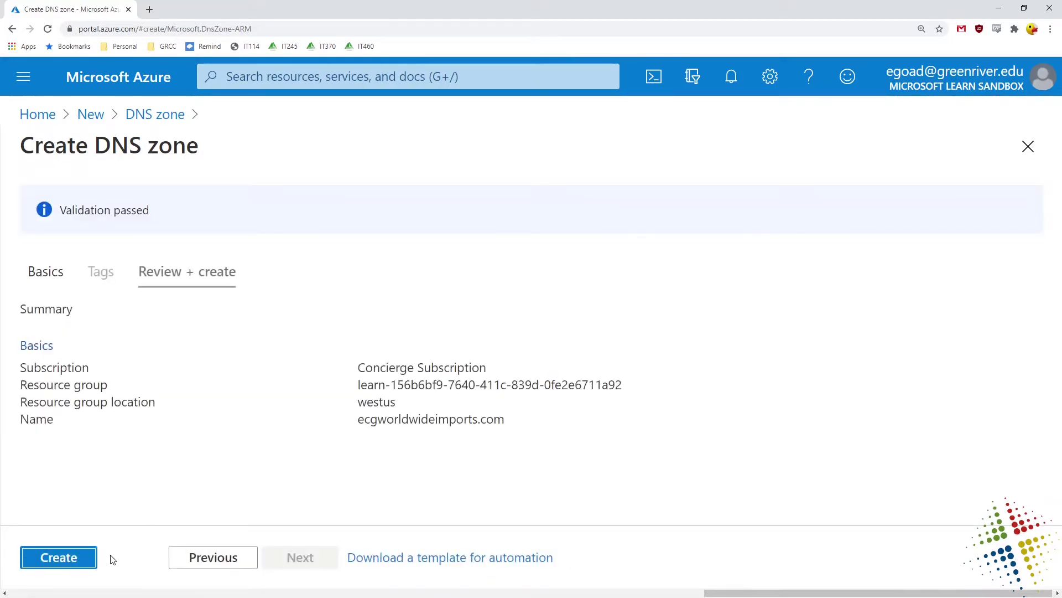
{"action": "left_click", "coordinate": [75, 557]}
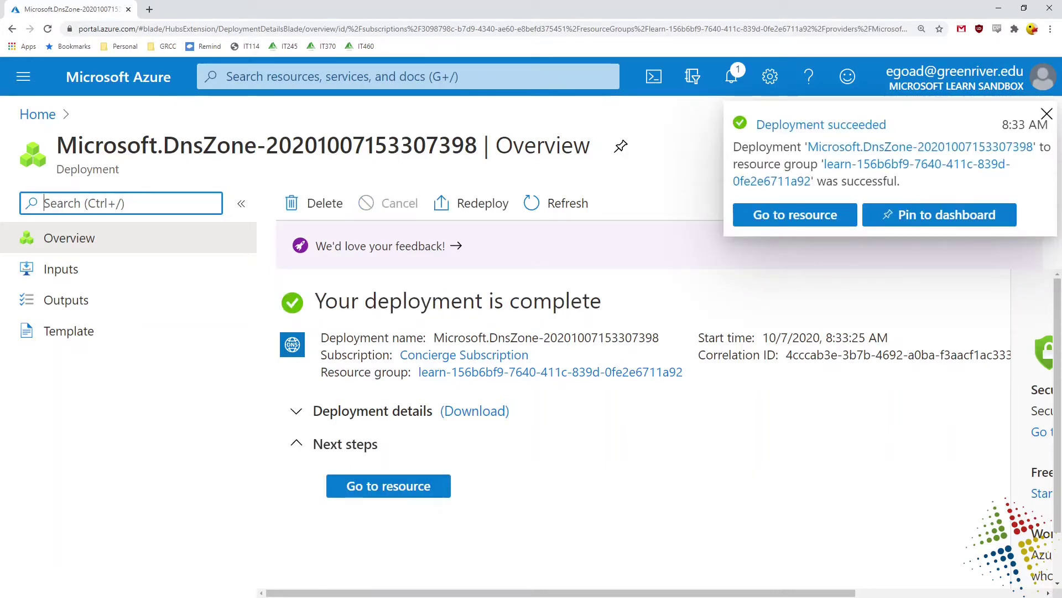
{"action": "left_click", "coordinate": [410, 487]}
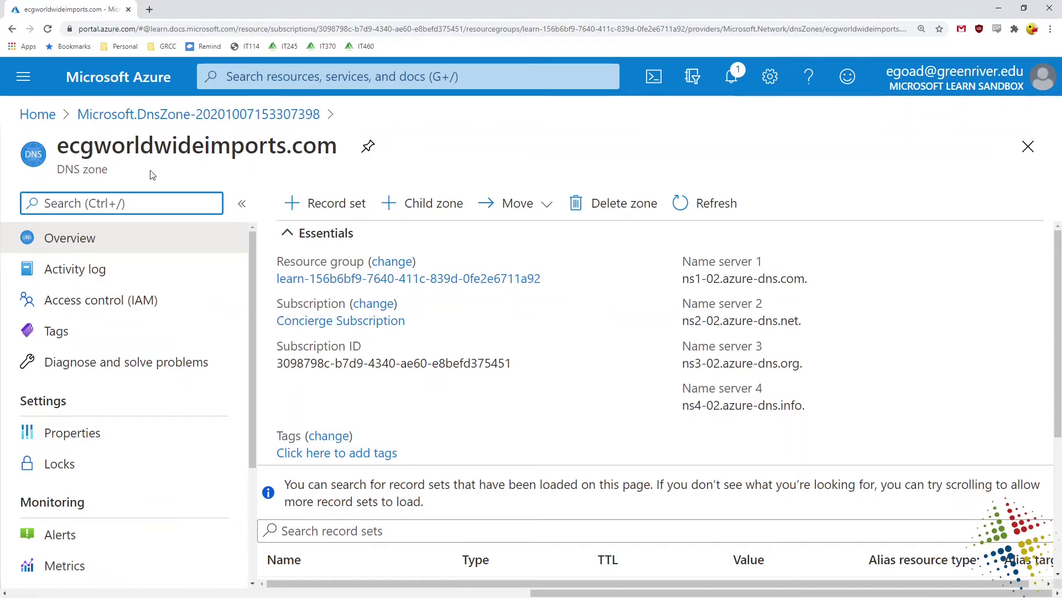
Step: Examine the DNS zone's name and its four assigned name servers on the overview page
{"action": "left_click", "coordinate": [64, 149]}
{"action": "left_click_drag", "start_coordinate": [63, 147], "coordinate": [317, 147]}
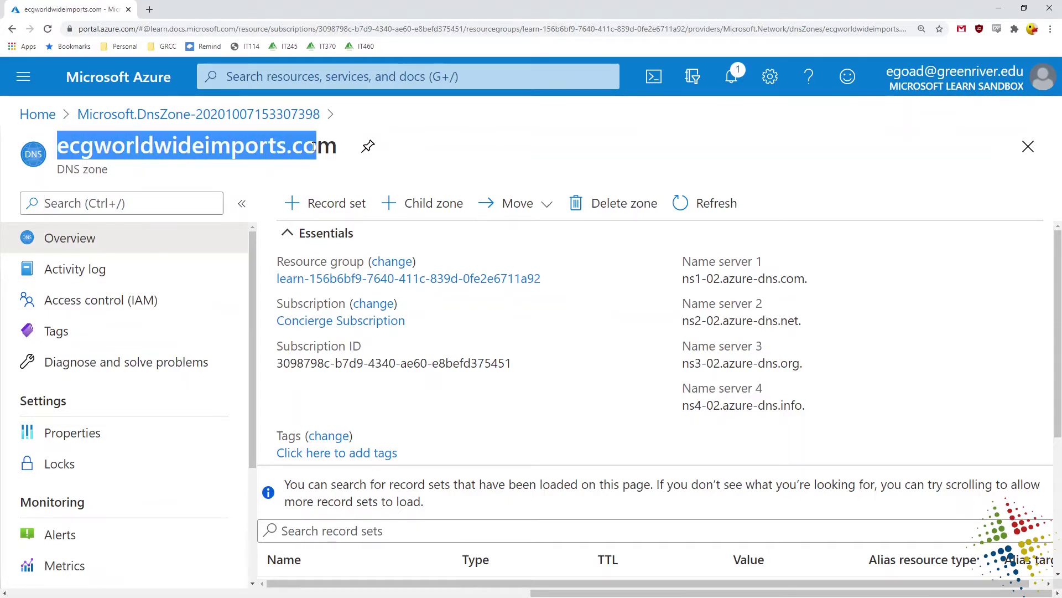
{"action": "left_click_drag", "start_coordinate": [690, 261], "coordinate": [825, 447]}
{"action": "left_click", "coordinate": [825, 447]}
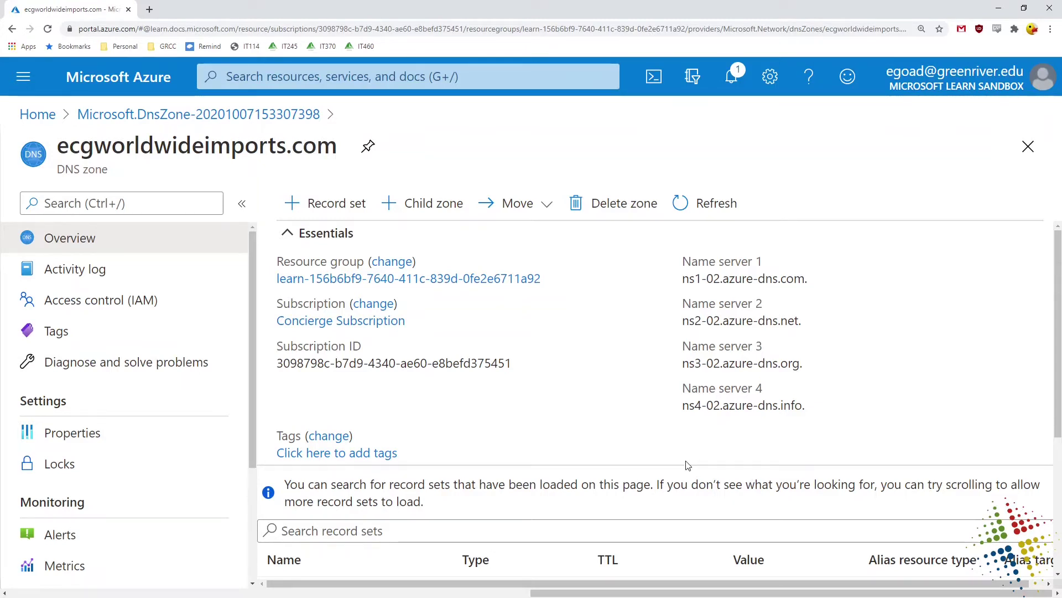
Step: Open the zone's SOA record set, review its settings and return to the DNS zone overview
{"action": "left_click_drag", "start_coordinate": [1059, 345], "coordinate": [1060, 491]}
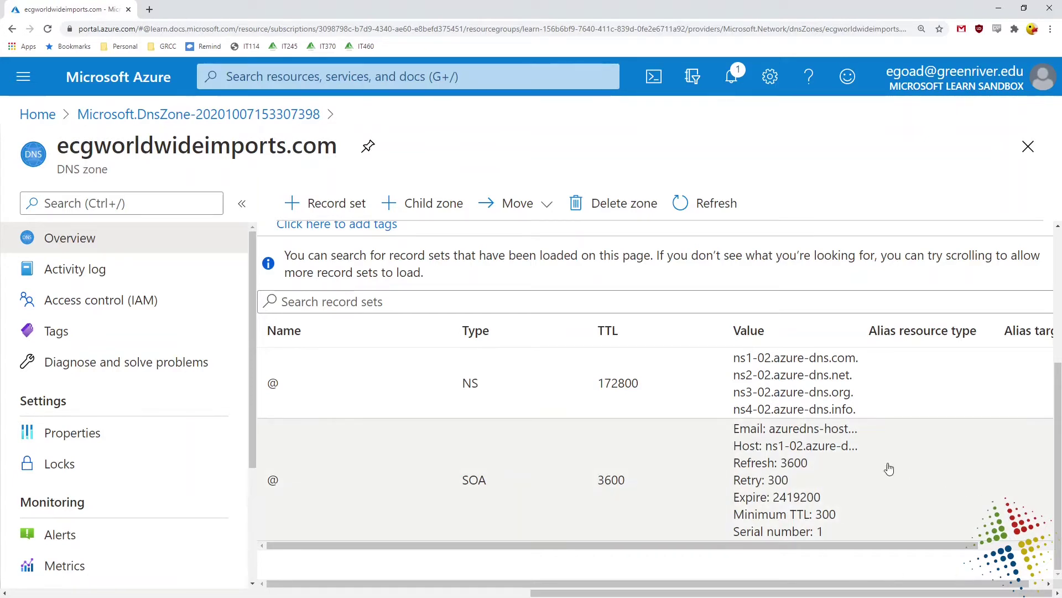
{"action": "left_click", "coordinate": [827, 468]}
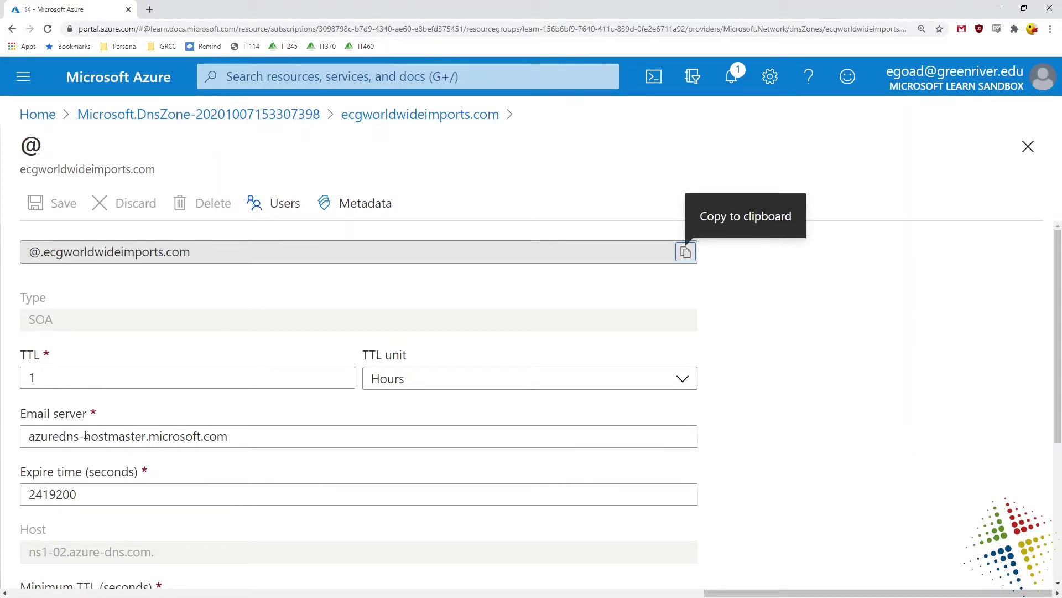
{"action": "scroll", "coordinate": [886, 532], "scroll_direction": "down", "scroll_amount": 4}
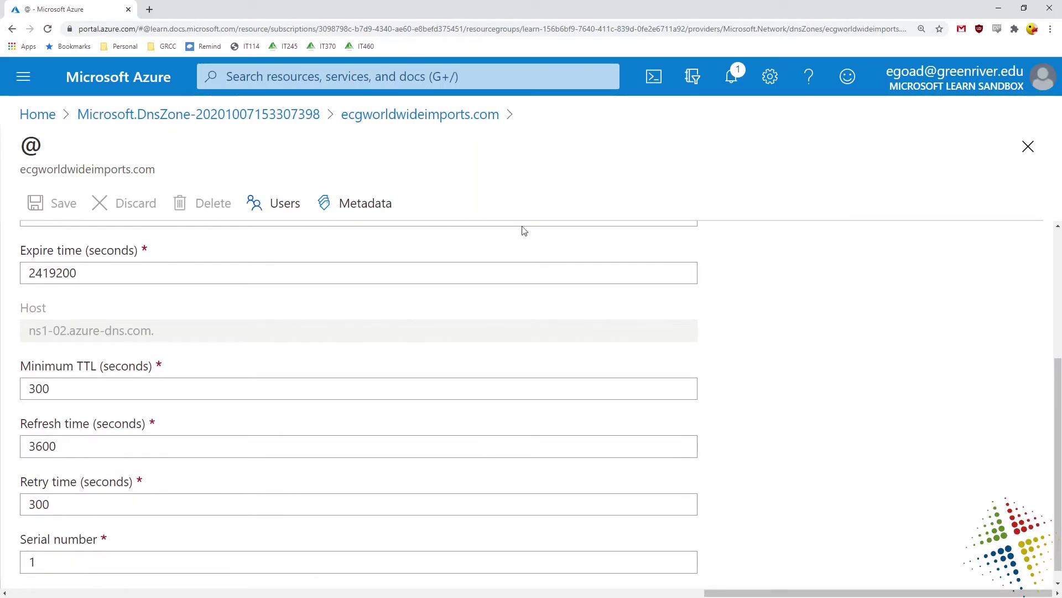
{"action": "key", "text": "alt+Left"}
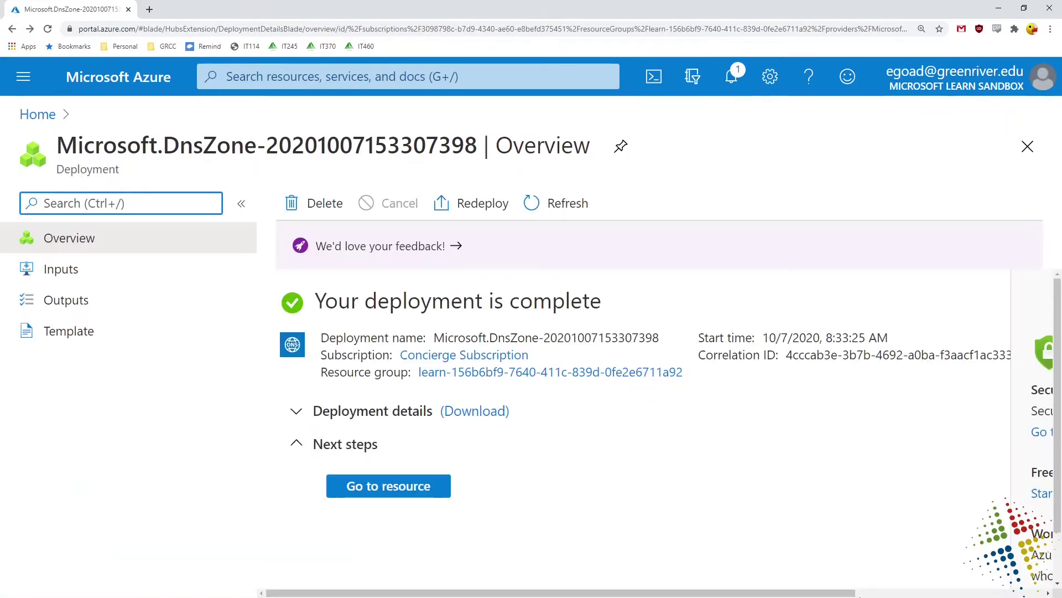
{"action": "left_click", "coordinate": [411, 485]}
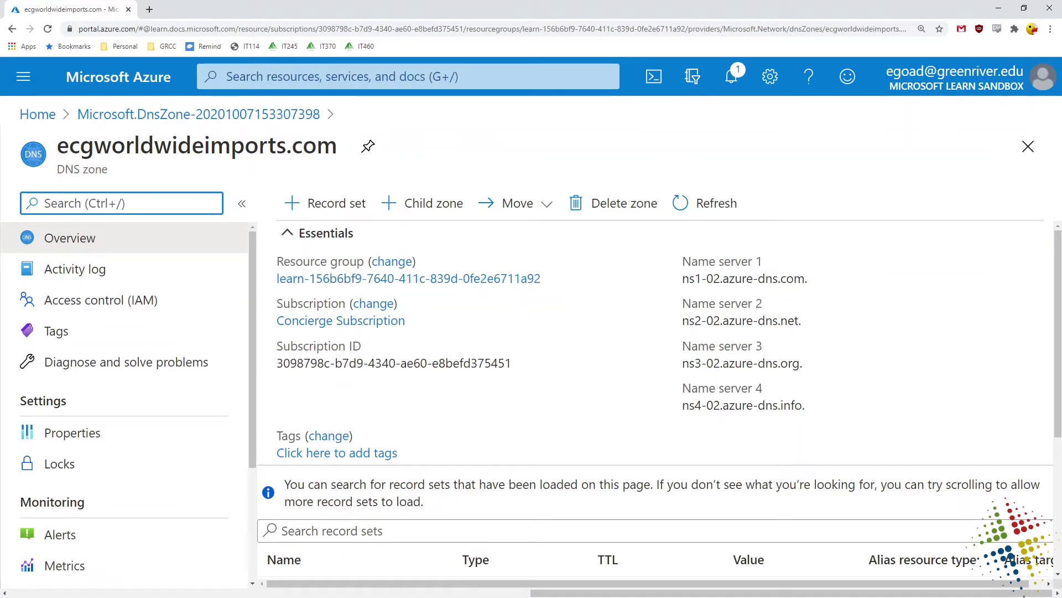
{"action": "left_click", "coordinate": [347, 210]}
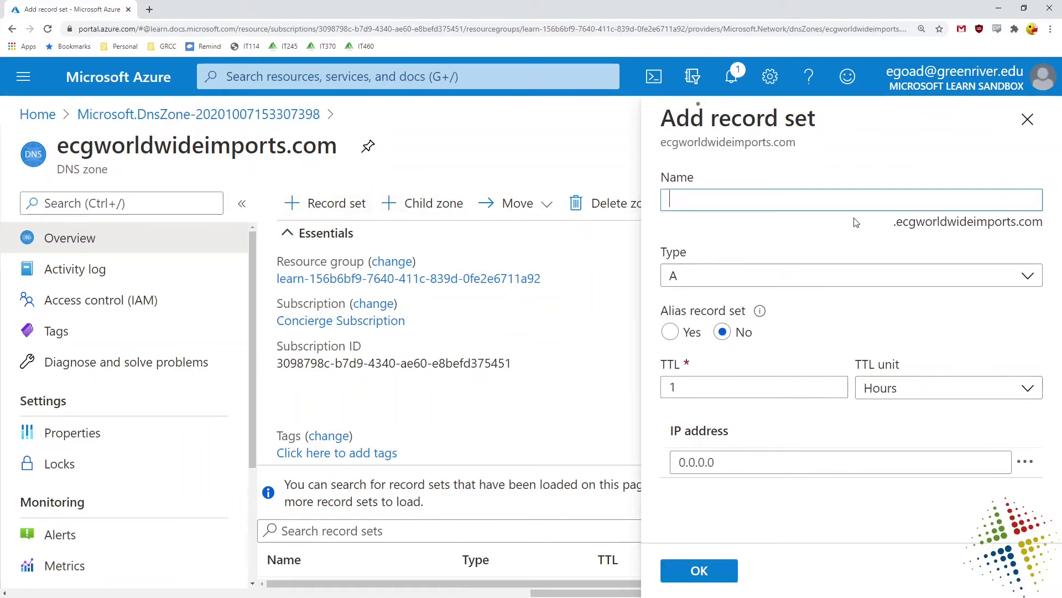
{"action": "left_click", "coordinate": [766, 276]}
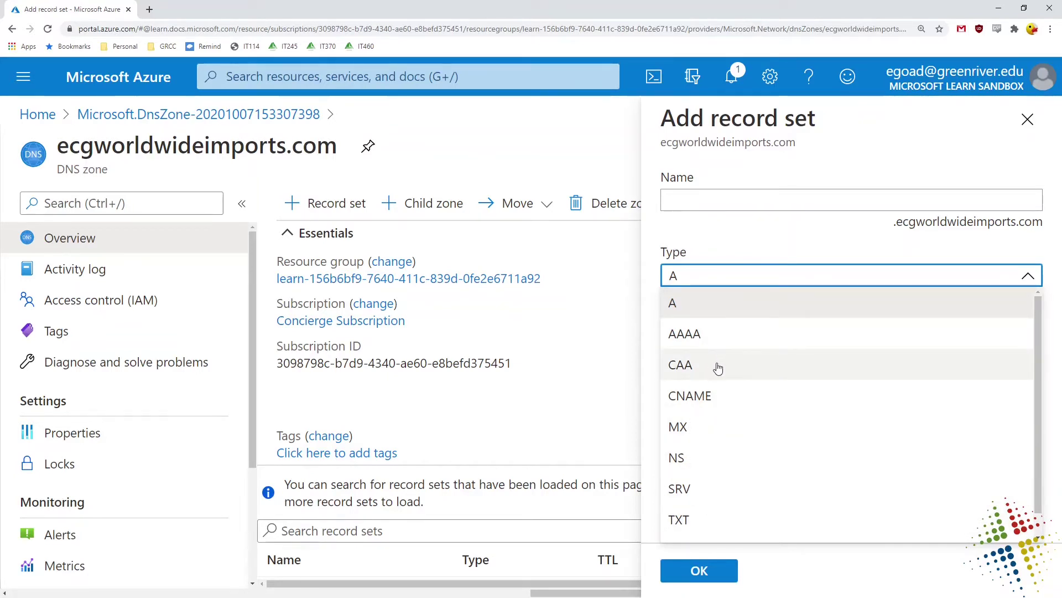
{"action": "left_click", "coordinate": [721, 233]}
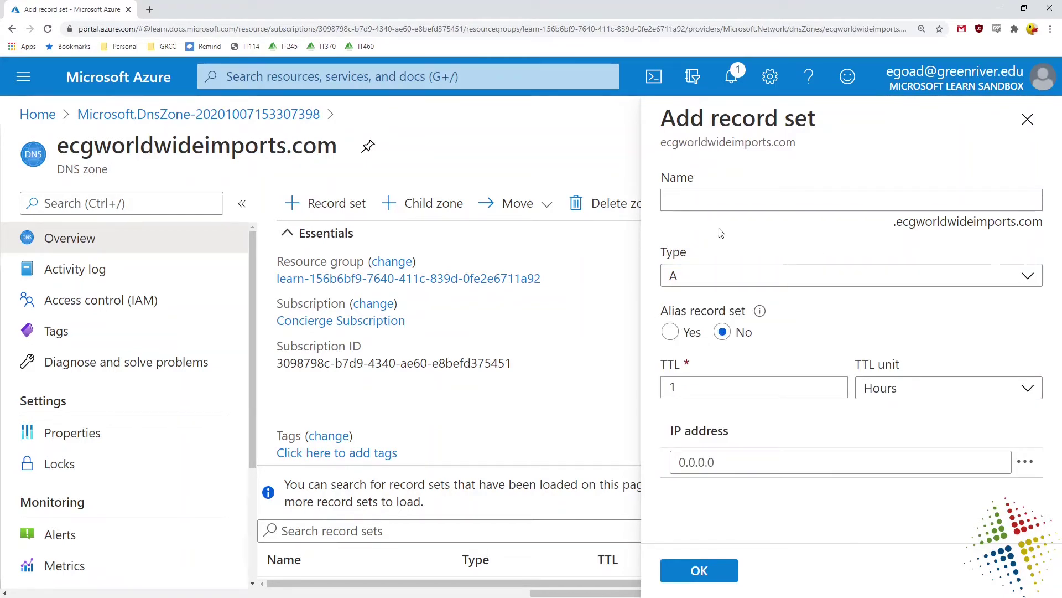
{"action": "left_click", "coordinate": [755, 198]}
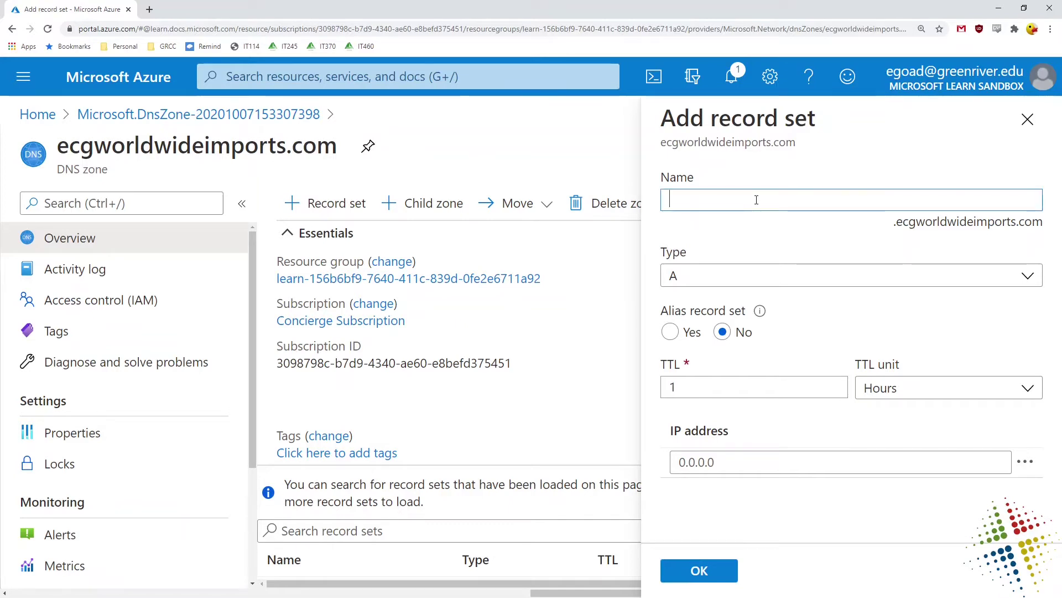
{"action": "type", "text": "www"}
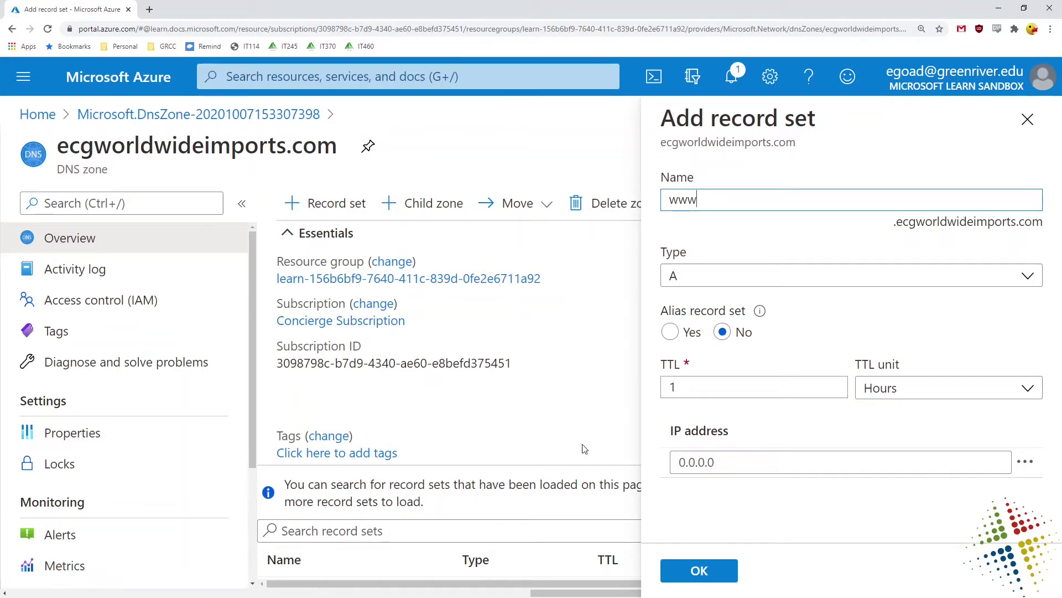
Step: Set the www record's IP address to 10.10.10.10, create the record set and check the zone's record list
{"action": "left_click", "coordinate": [758, 466]}
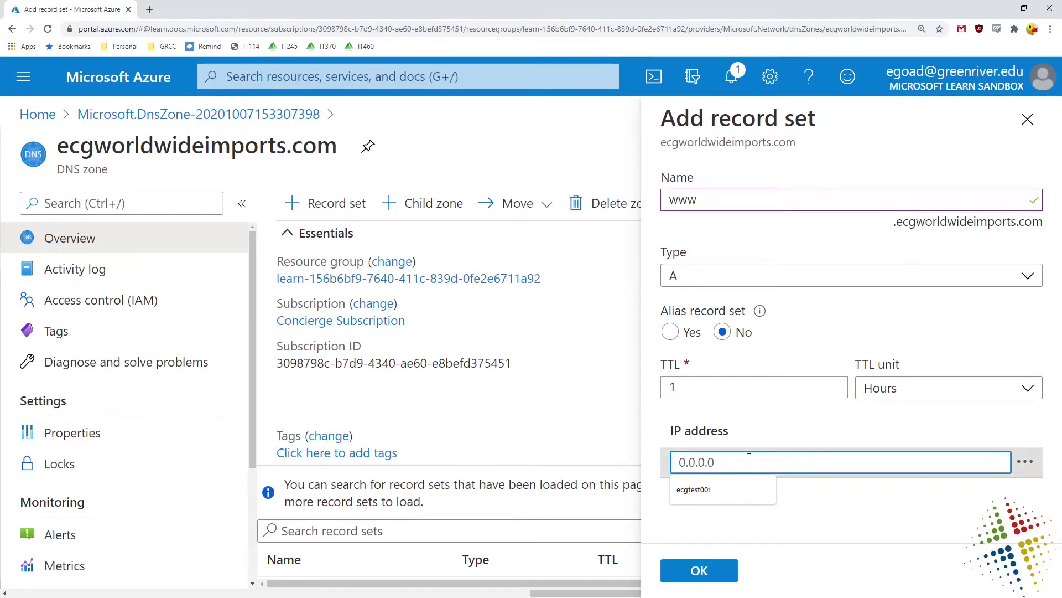
{"action": "type", "text": "10.10.10.10."}
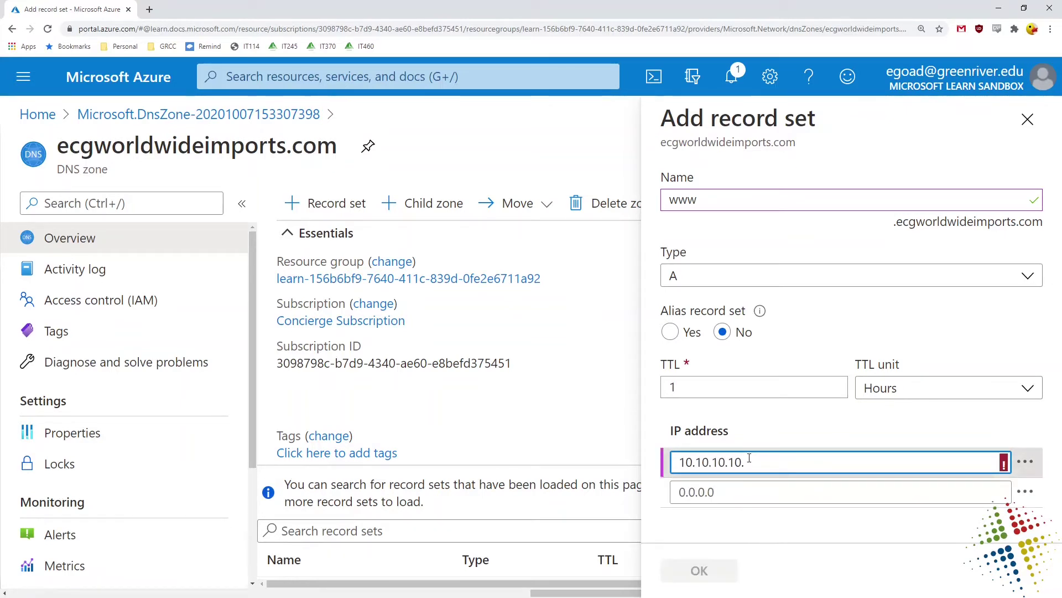
{"action": "key", "text": "BackSpace"}
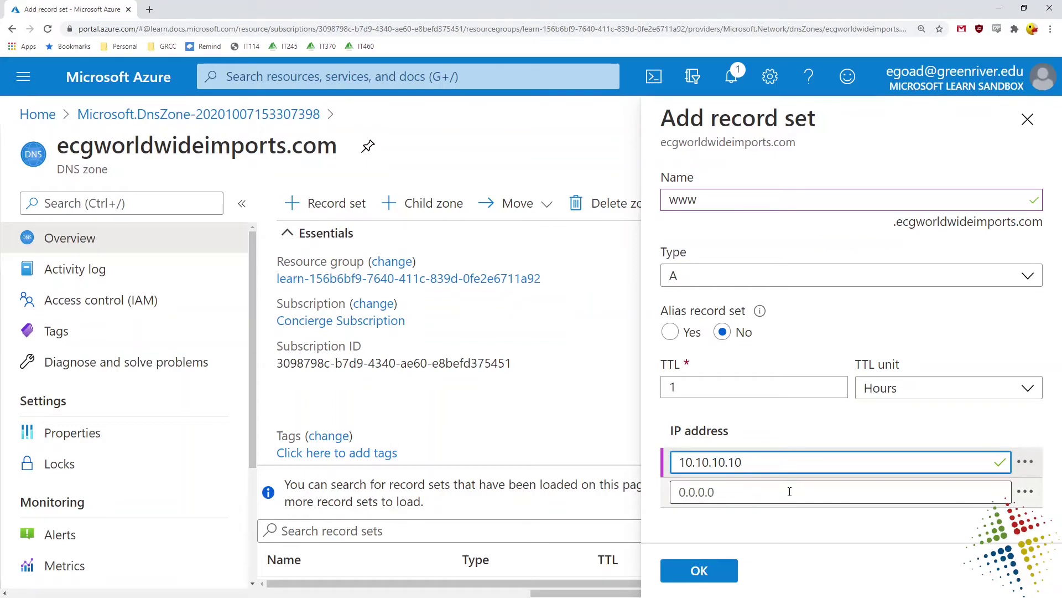
{"action": "left_click", "coordinate": [891, 520]}
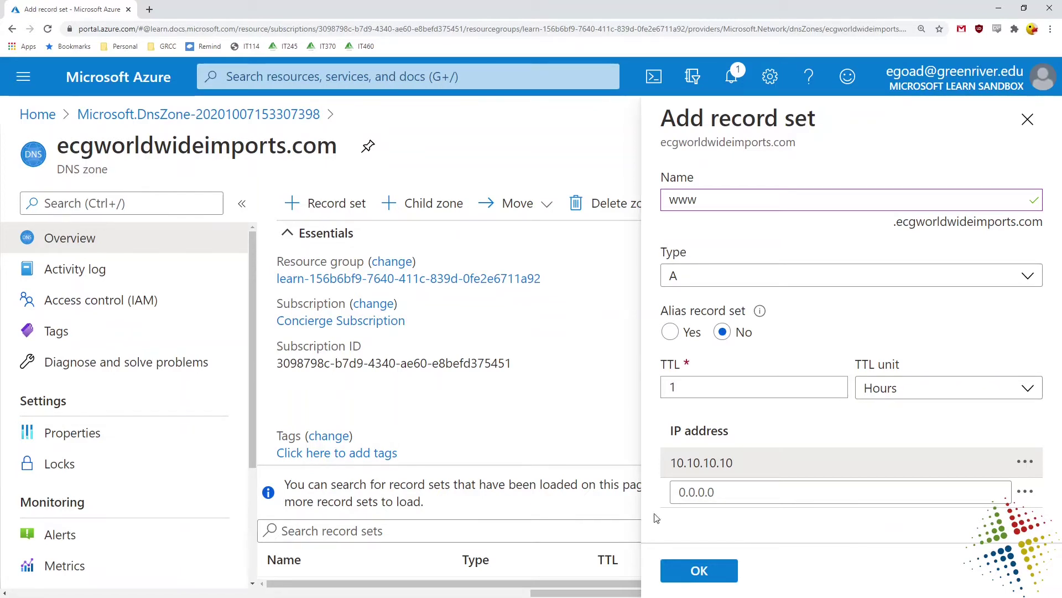
{"action": "left_click", "coordinate": [717, 576]}
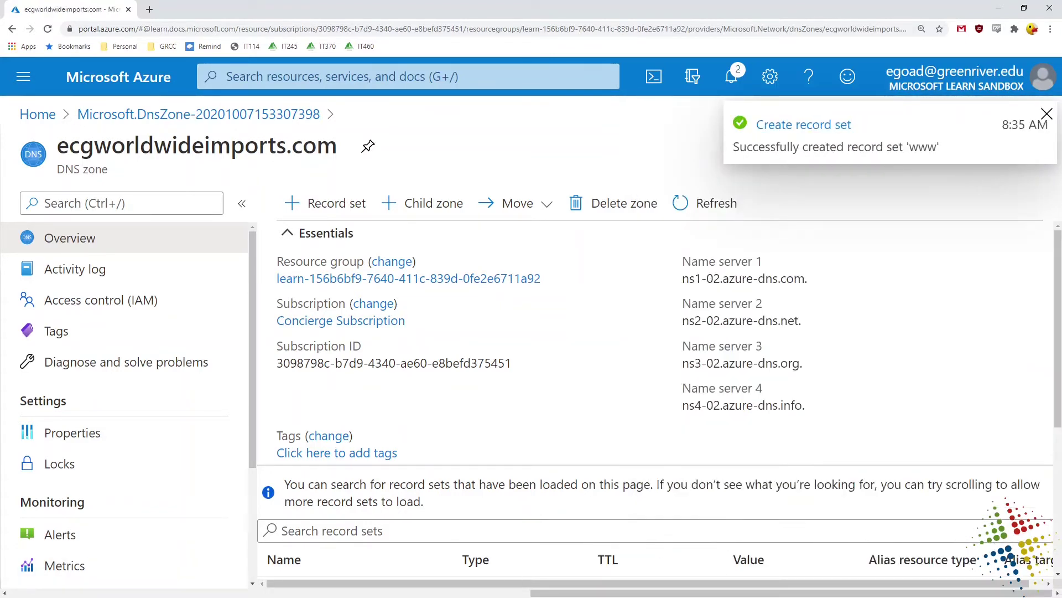
{"action": "scroll", "coordinate": [893, 431], "scroll_direction": "down", "scroll_amount": 5}
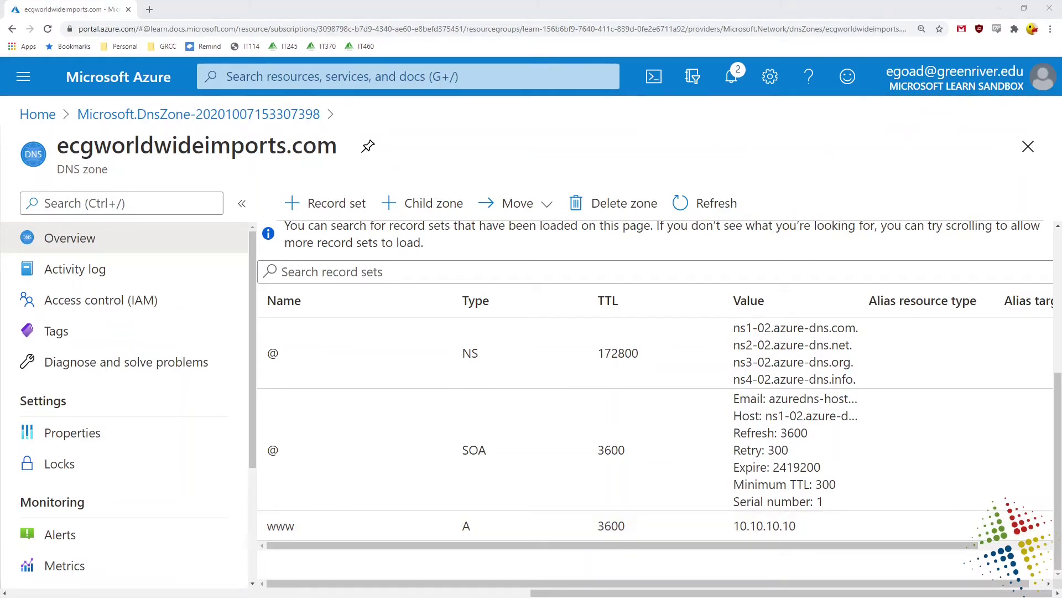
Step: Switch to Command Prompt, and resize and reposition its window so the DNS zone's name servers can be seen behind it
{"action": "key", "text": "alt+Tab"}
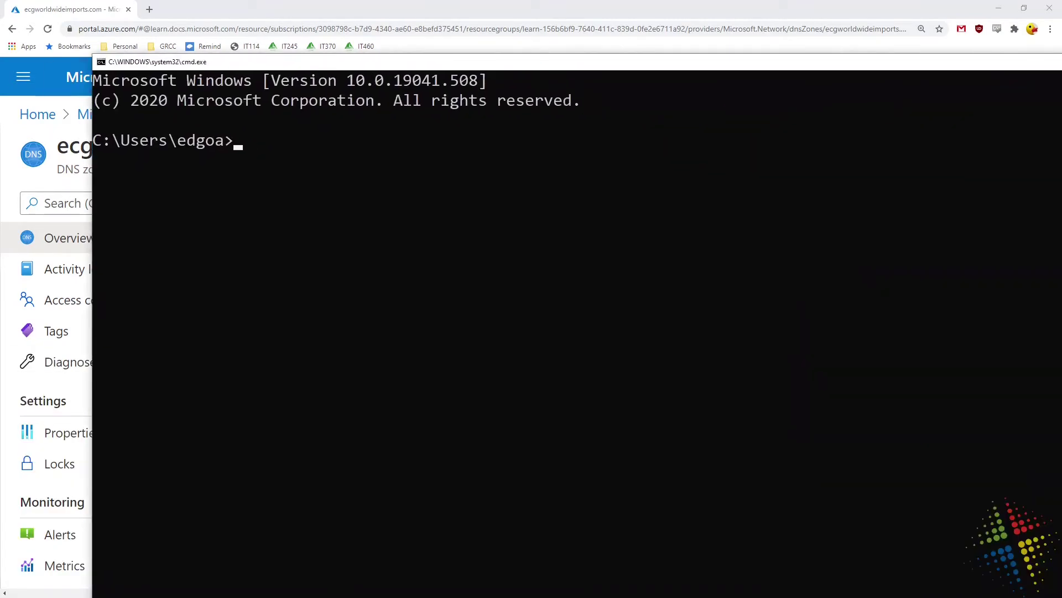
{"action": "left_click_drag", "start_coordinate": [94, 55], "coordinate": [344, 390]}
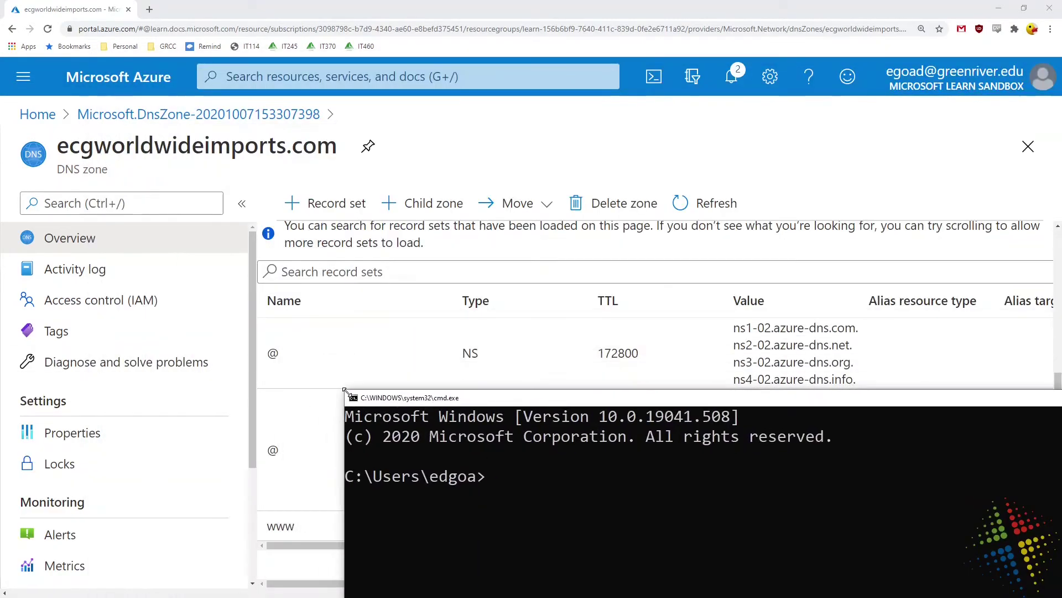
{"action": "left_click_drag", "start_coordinate": [563, 406], "coordinate": [312, 333]}
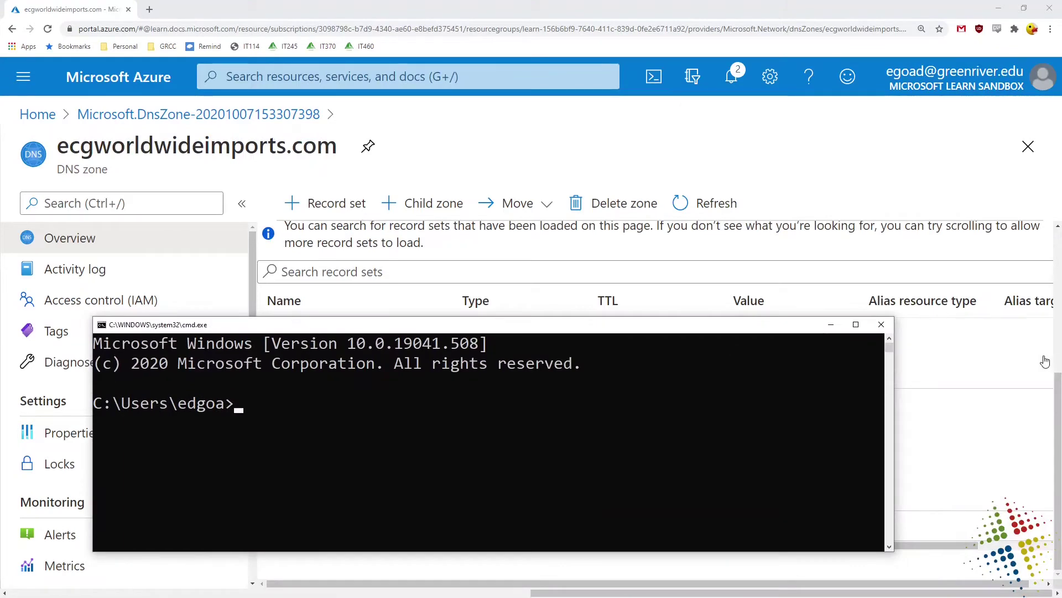
{"action": "scroll", "coordinate": [1004, 394], "scroll_direction": "up", "scroll_amount": 5}
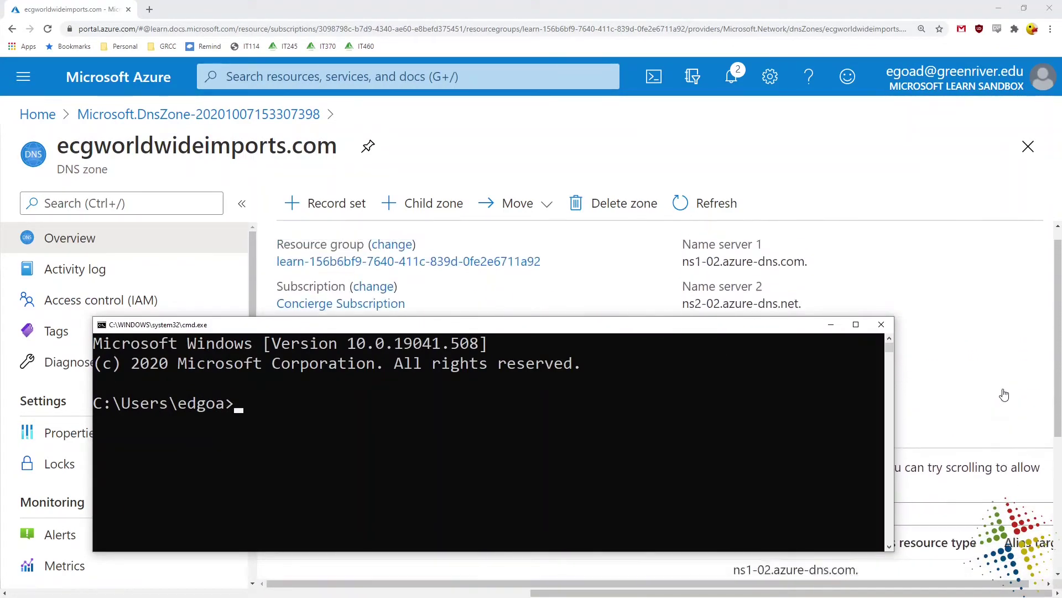
{"action": "left_click_drag", "start_coordinate": [568, 336], "coordinate": [566, 242]}
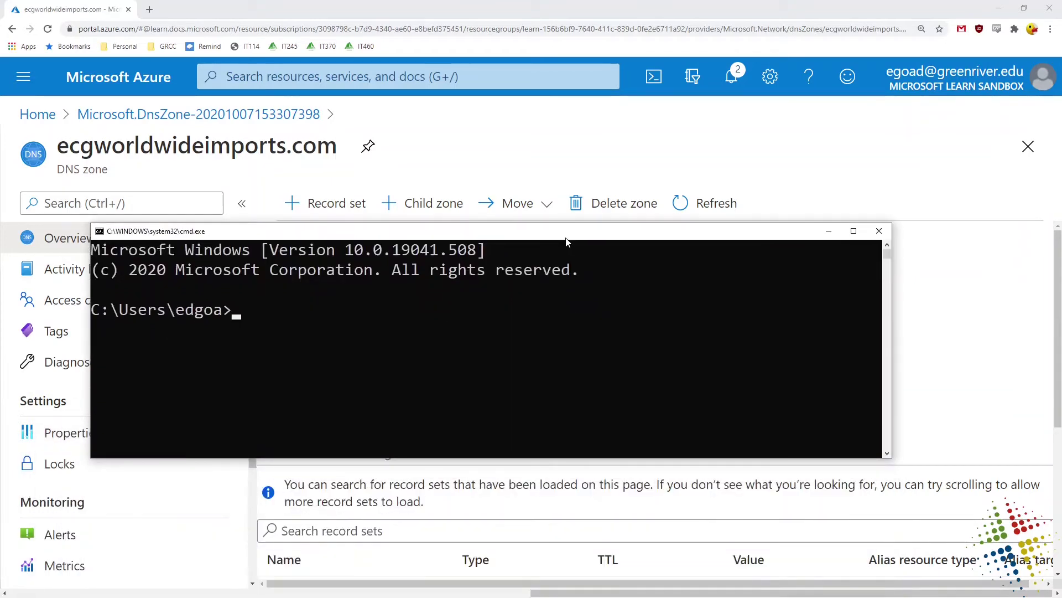
{"action": "type", "text": "nslookup"}
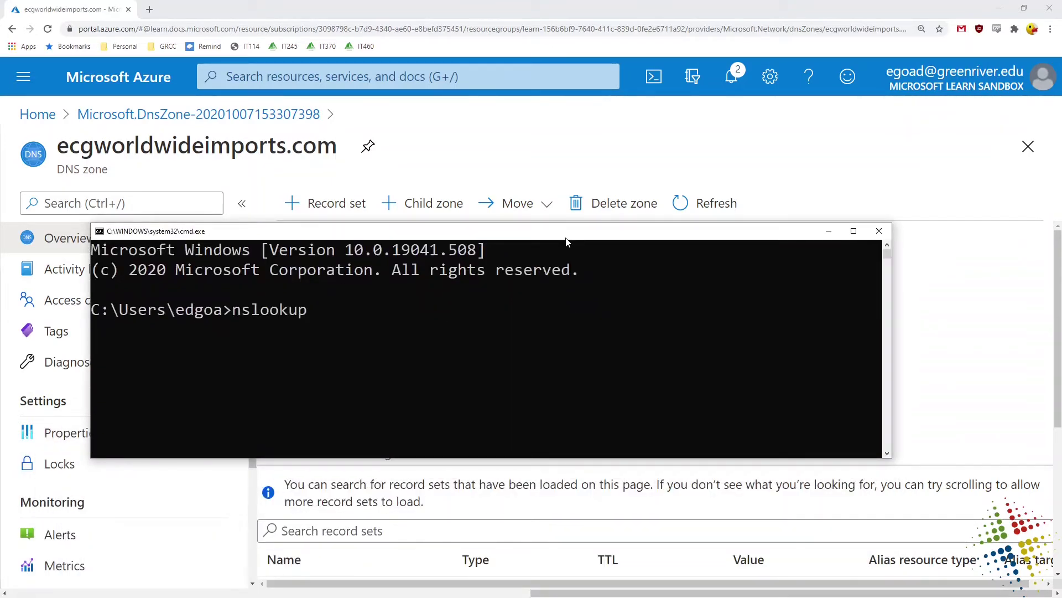
{"action": "type", "text": " www.ecgworldwid"}
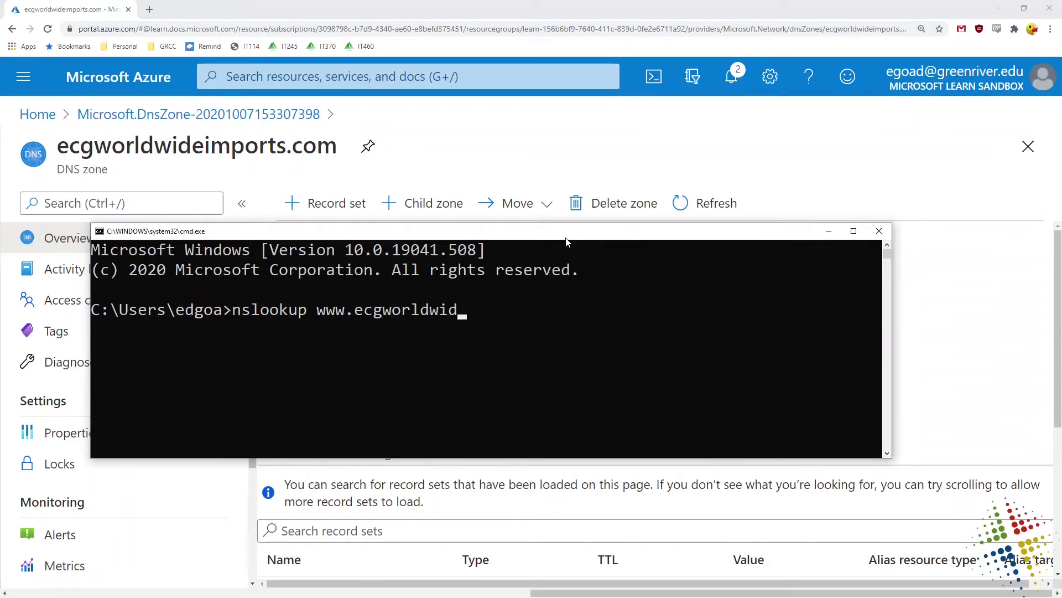
{"action": "type", "text": "eimports.com"}
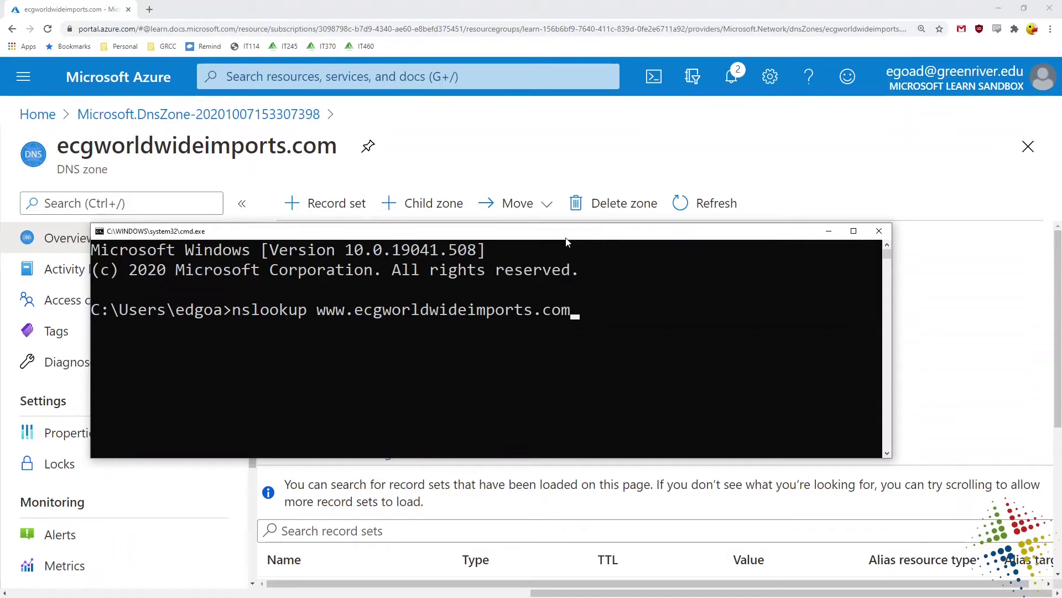
{"action": "key", "text": "Return"}
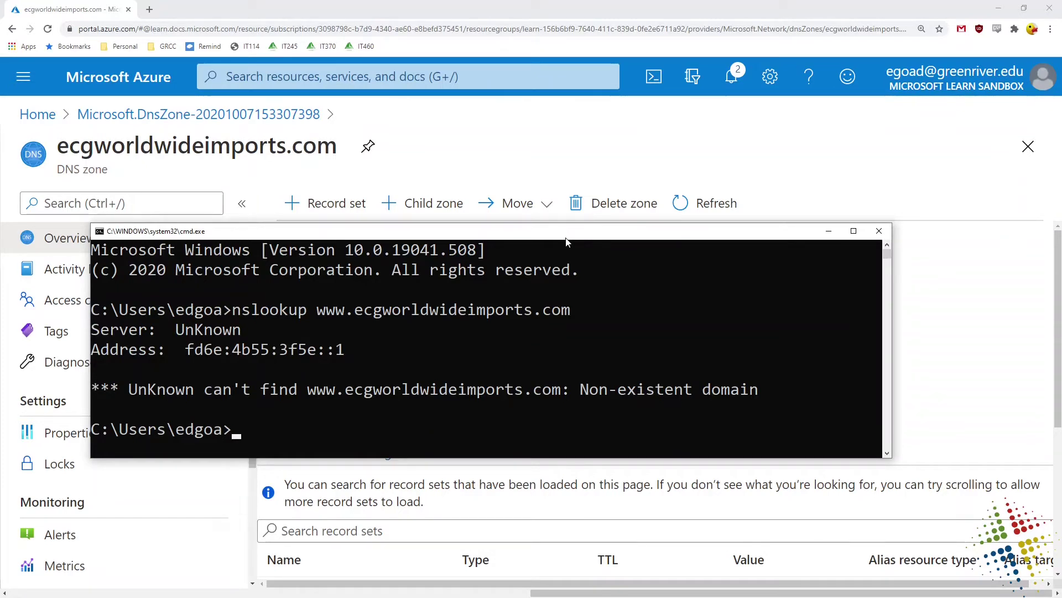
{"action": "left_click_drag", "start_coordinate": [567, 239], "coordinate": [573, 337]}
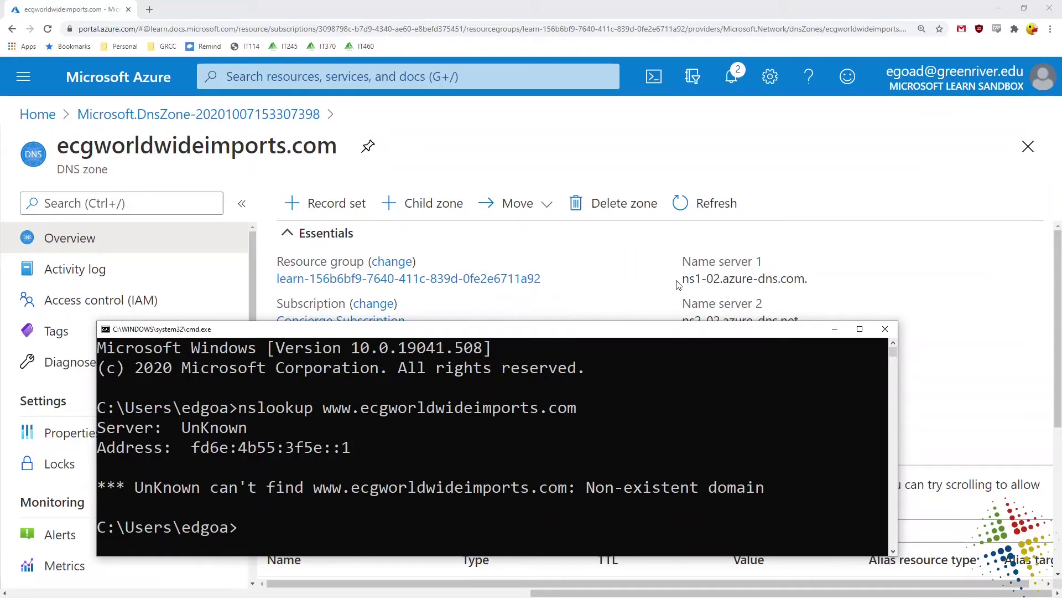
{"action": "key", "text": "Up"}
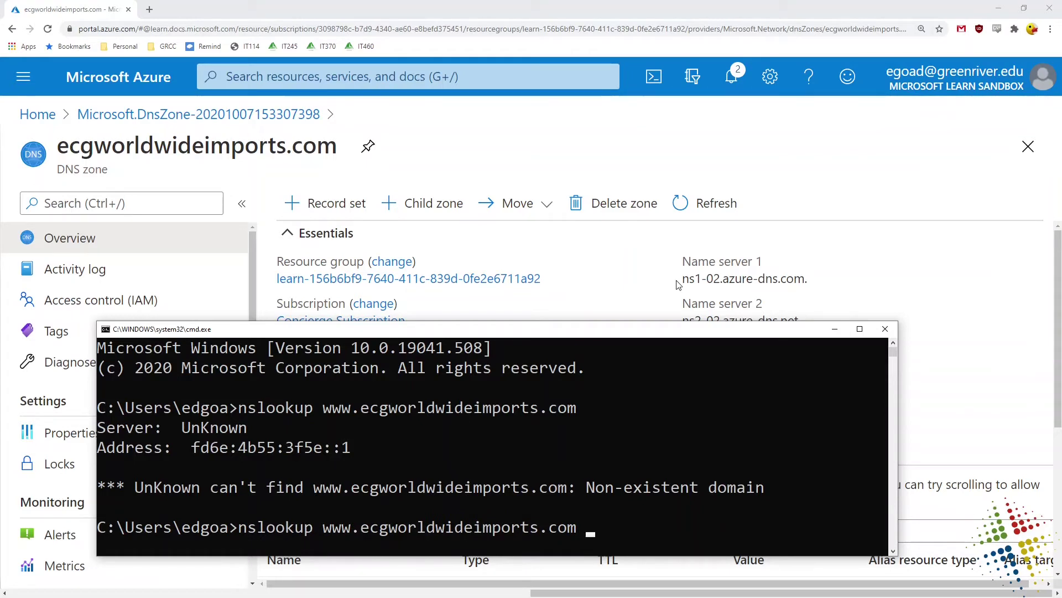
{"action": "type", "text": "ns1"}
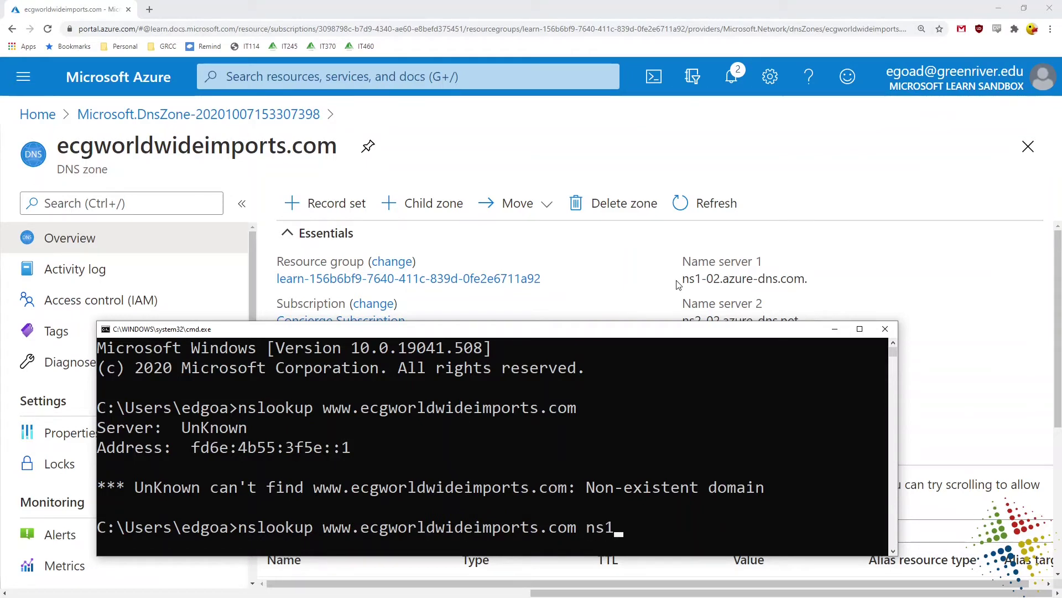
{"action": "type", "text": "-02.azure"}
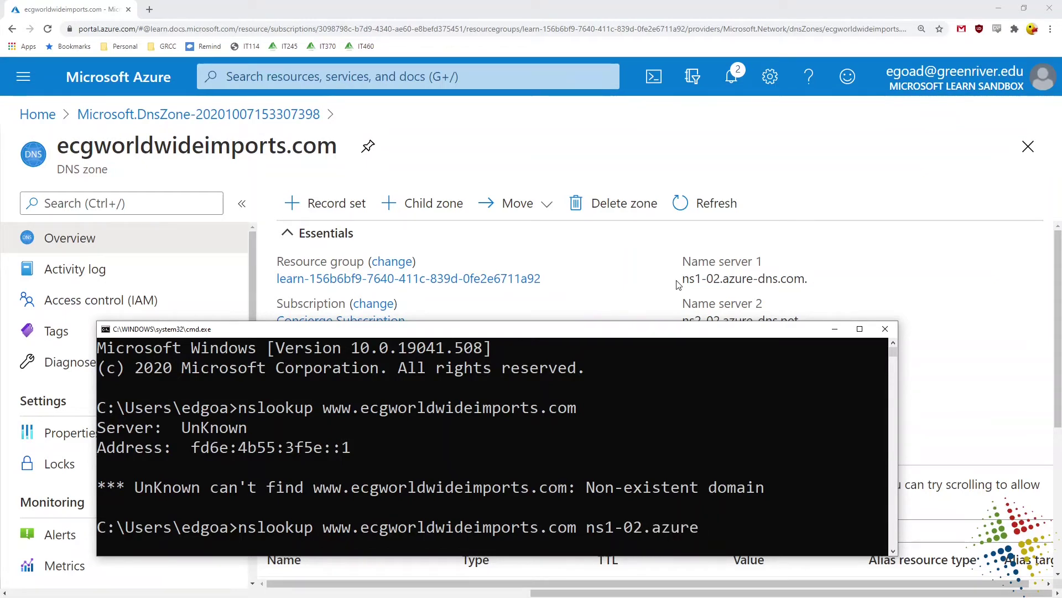
{"action": "type", "text": "-dns.com"}
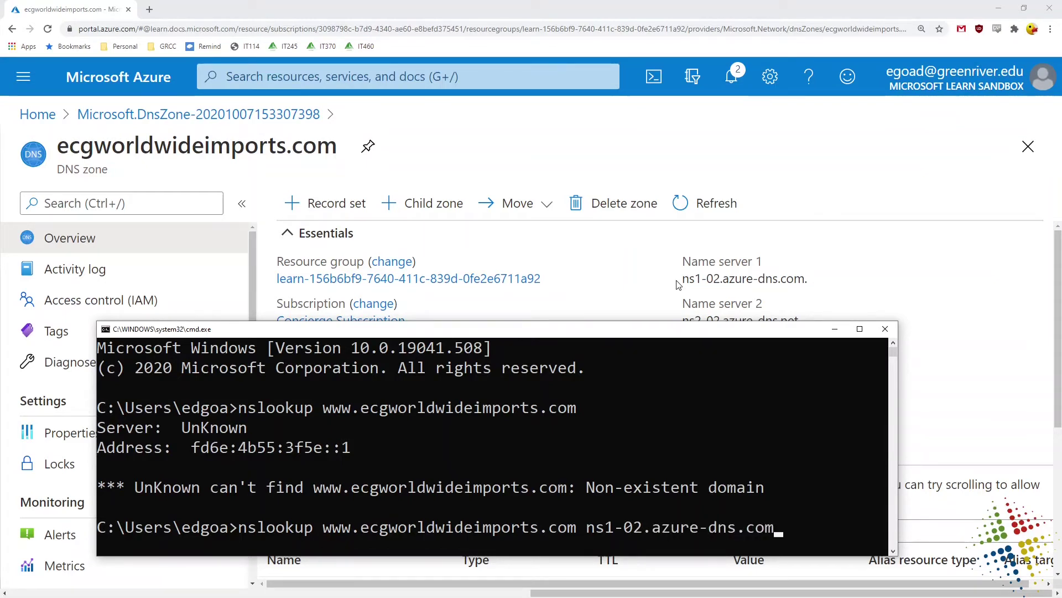
{"action": "left_click_drag", "start_coordinate": [587, 529], "coordinate": [770, 538]}
{"action": "left_click_drag", "start_coordinate": [574, 527], "coordinate": [326, 529]}
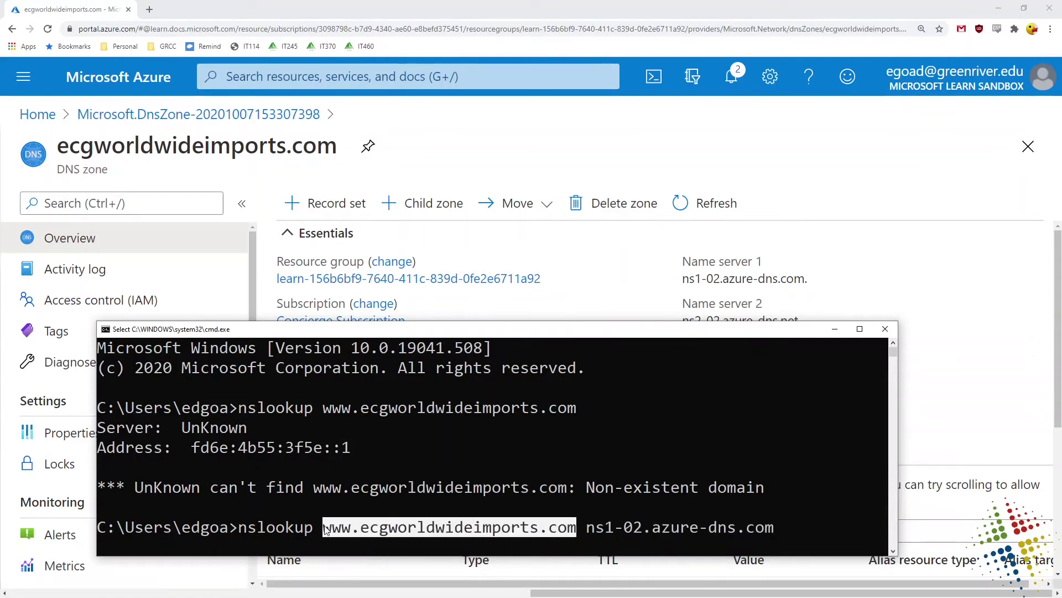
{"action": "left_click", "coordinate": [327, 530]}
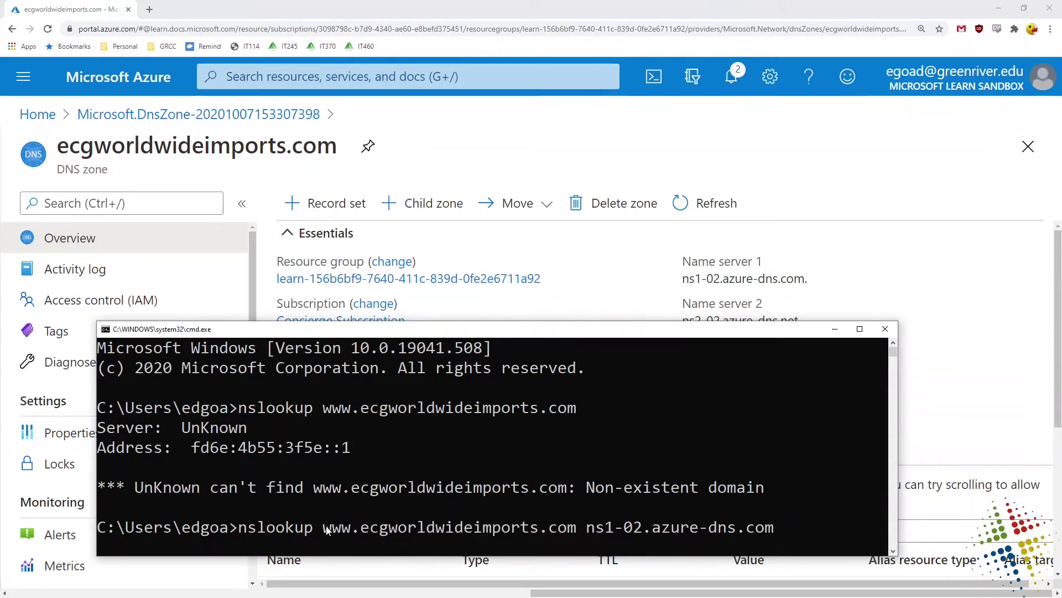
{"action": "key", "text": "Return"}
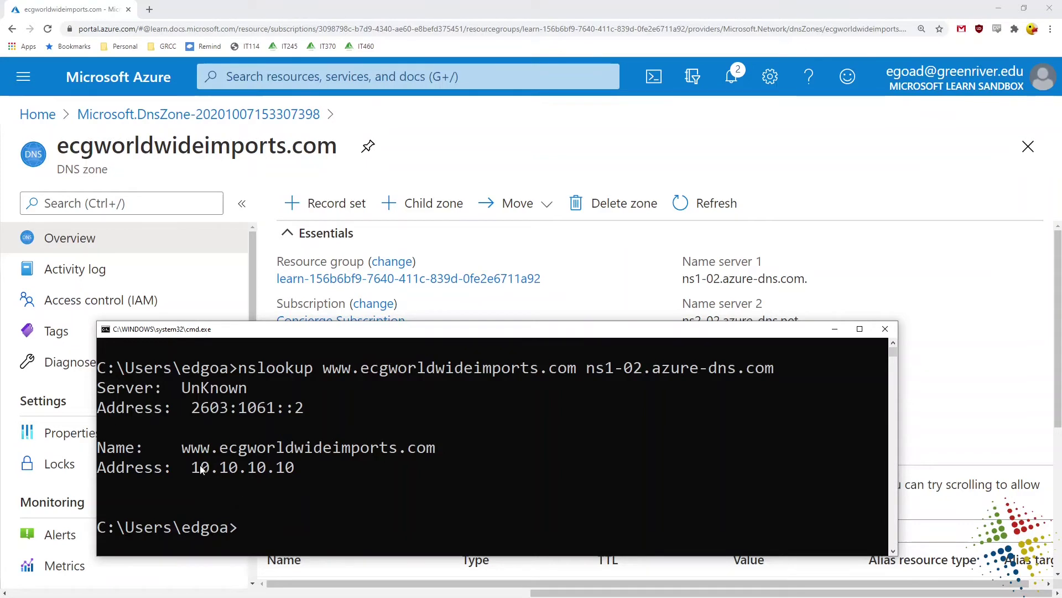
Step: Examine the host name and IP address returned in the lookup output, highlighting each one
{"action": "left_click_drag", "start_coordinate": [182, 448], "coordinate": [432, 460]}
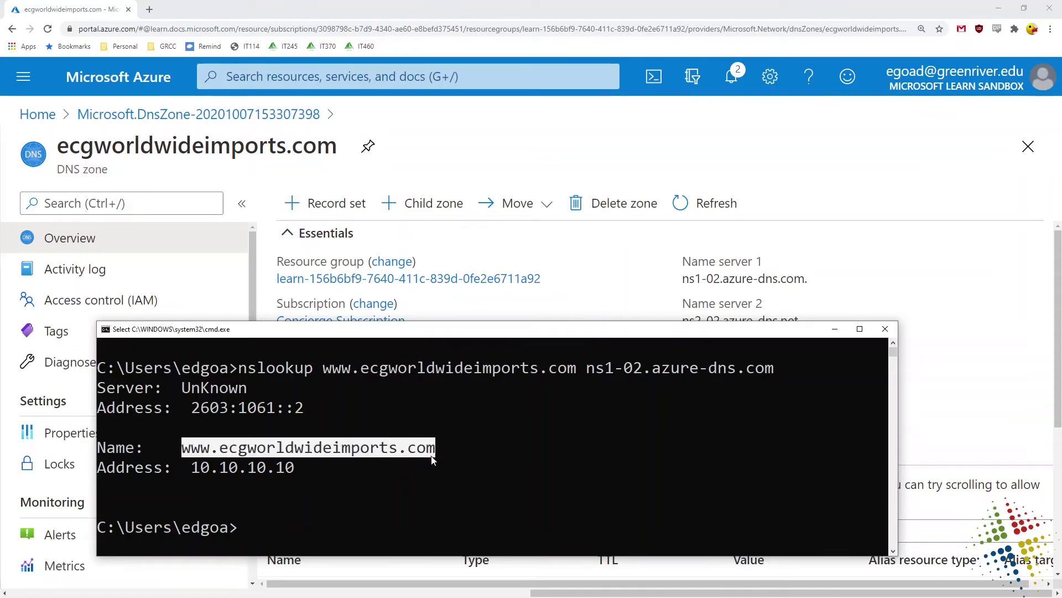
{"action": "left_click_drag", "start_coordinate": [294, 468], "coordinate": [194, 479]}
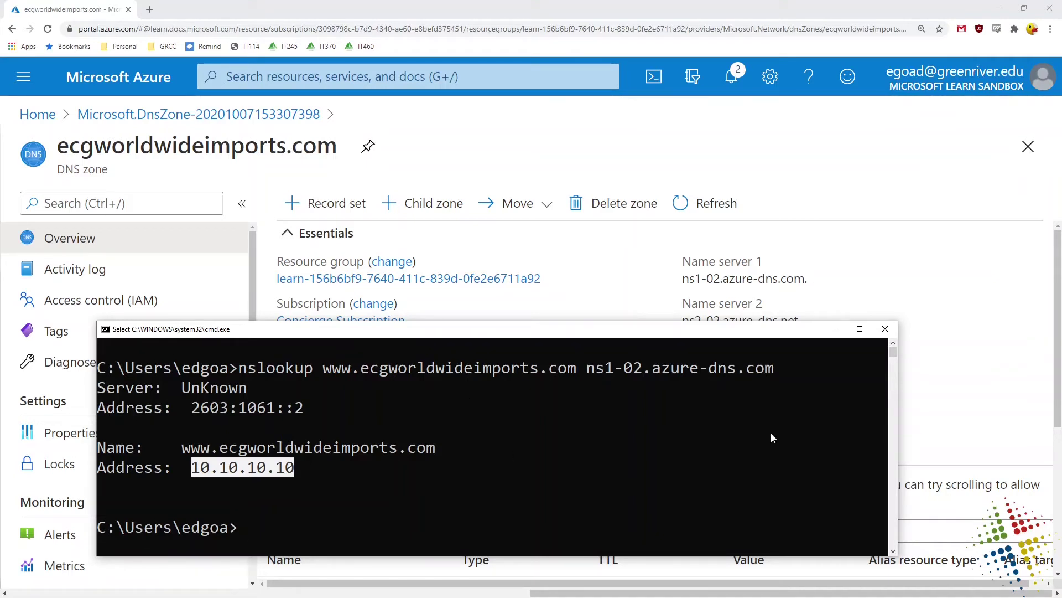
{"action": "left_click", "coordinate": [739, 346]}
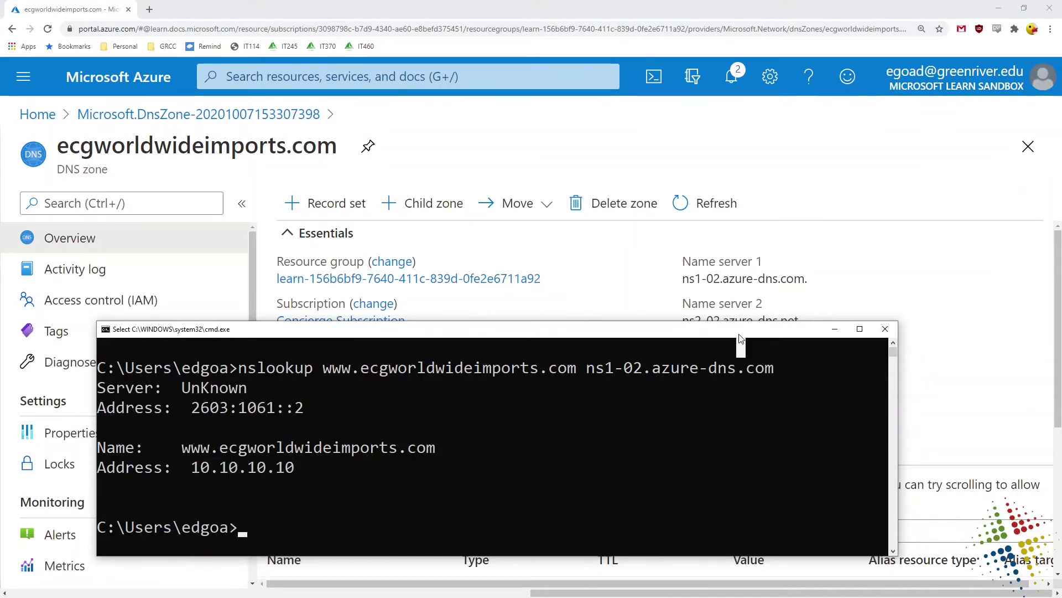
Step: Move the console window to reveal the second name server and try the same lookup against ns2-02.azure-dns.com
{"action": "left_click_drag", "start_coordinate": [740, 335], "coordinate": [744, 351]}
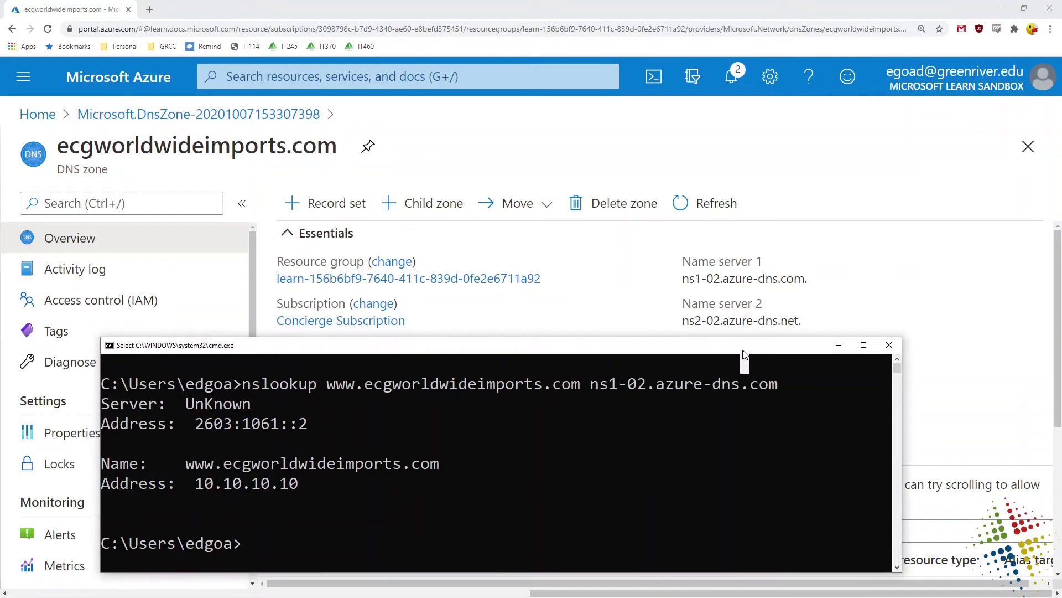
{"action": "right_click", "coordinate": [540, 502]}
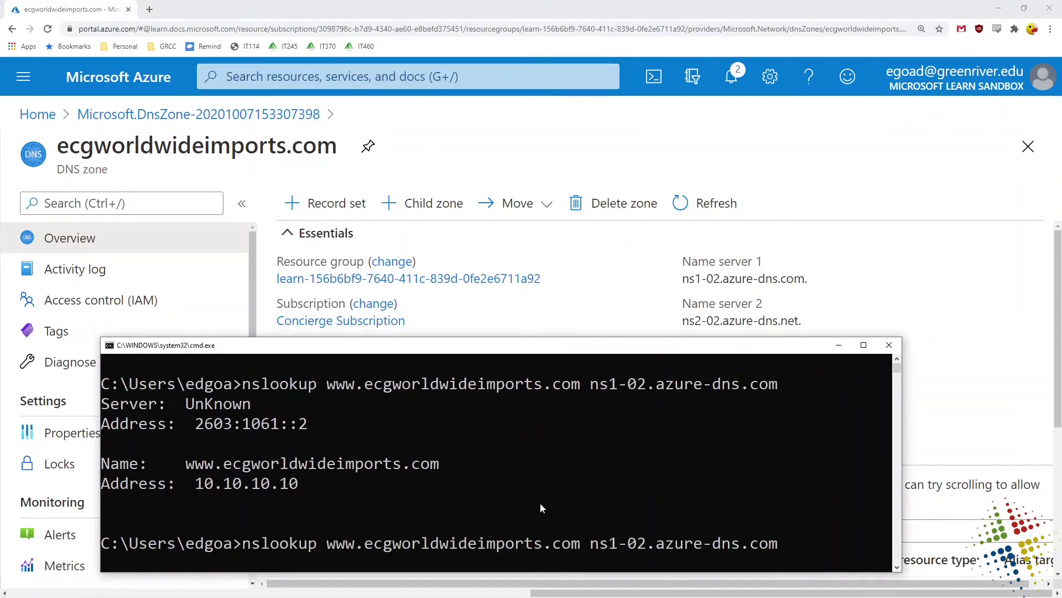
{"action": "key", "text": "Left"}
{"action": "key", "text": "Left"}
{"action": "key", "text": "Left"}
{"action": "key", "text": "Left"}
{"action": "key", "text": "Left"}
{"action": "key", "text": "Left"}
{"action": "key", "text": "Left"}
{"action": "key", "text": "Left"}
{"action": "key", "text": "Left"}
{"action": "key", "text": "Left"}
{"action": "key", "text": "Left"}
{"action": "key", "text": "Left"}
{"action": "key", "text": "Left"}
{"action": "key", "text": "Left"}
{"action": "key", "text": "Left"}
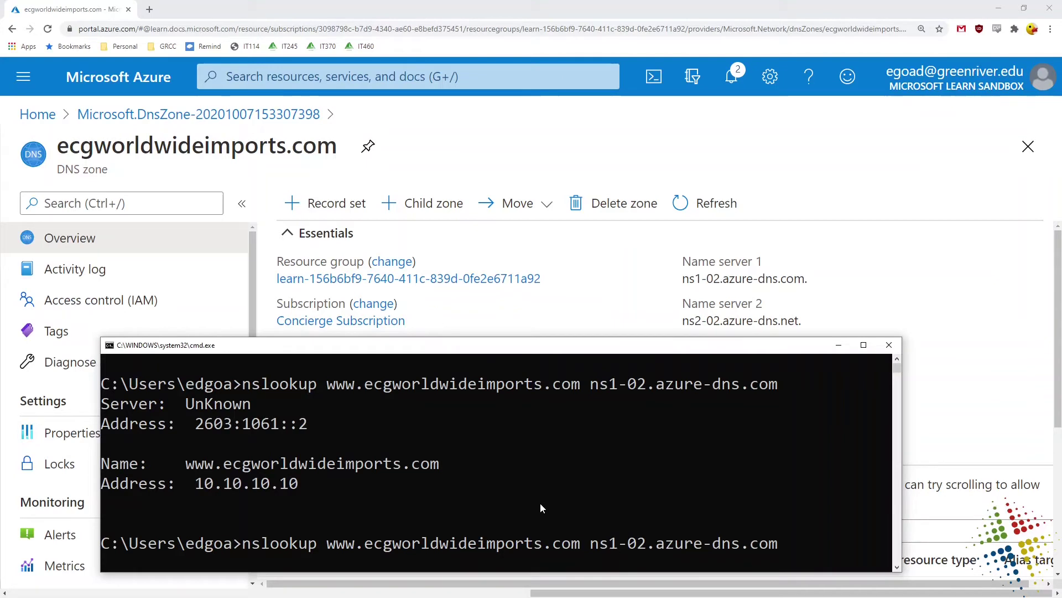
{"action": "key", "text": "Delete"}
{"action": "type", "text": "2"}
{"action": "key", "text": "Return"}
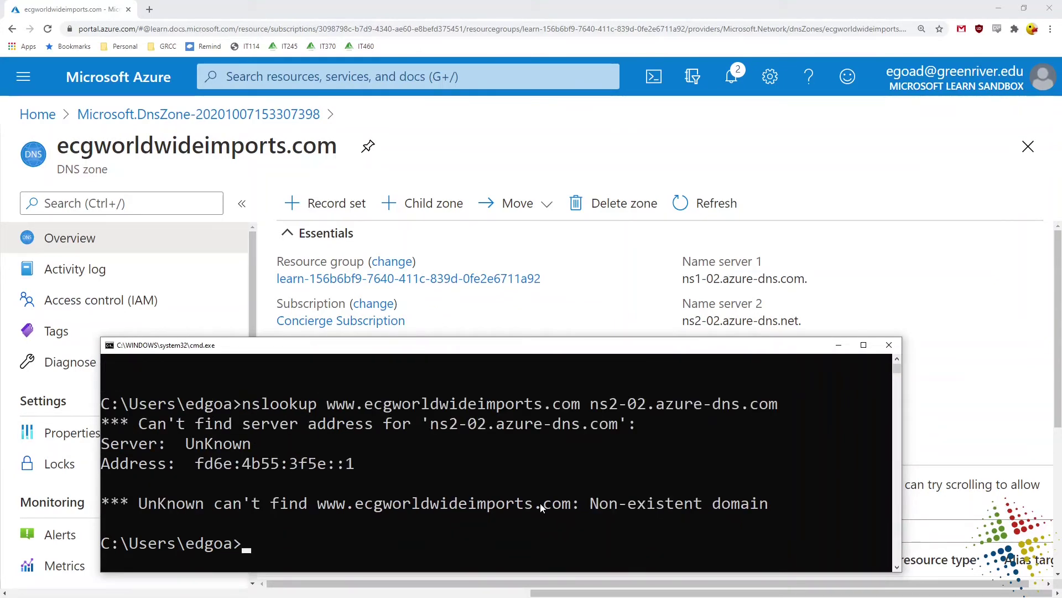
Step: Correct the name server in the last lookup command to ns2-02.azure-dns.net and run it again
{"action": "key", "text": "Up"}
{"action": "key", "text": "BackSpace"}
{"action": "key", "text": "BackSpace"}
{"action": "key", "text": "BackSpace"}
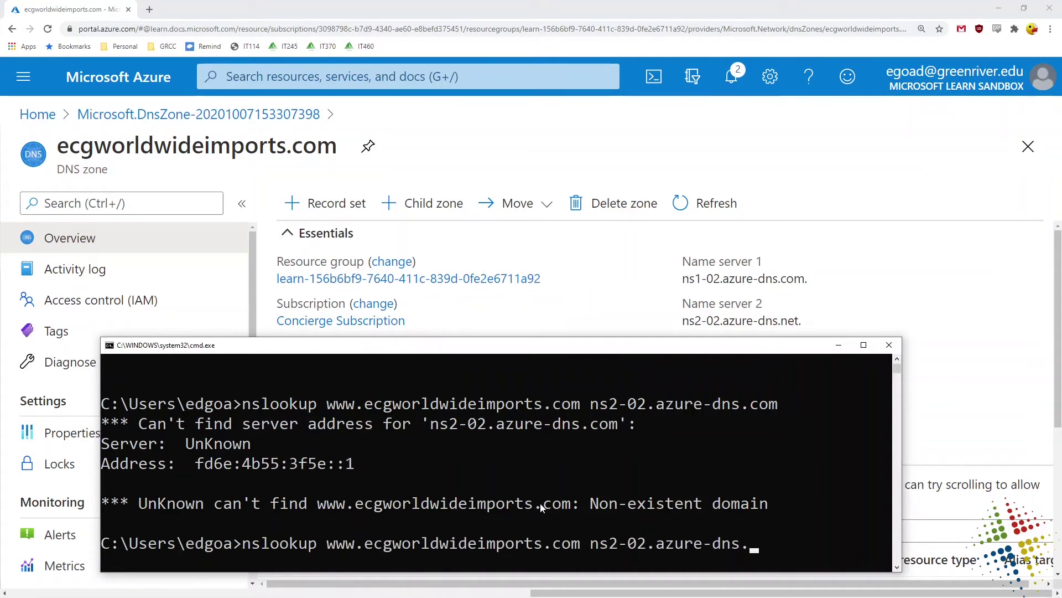
{"action": "type", "text": "net"}
{"action": "key", "text": "Return"}
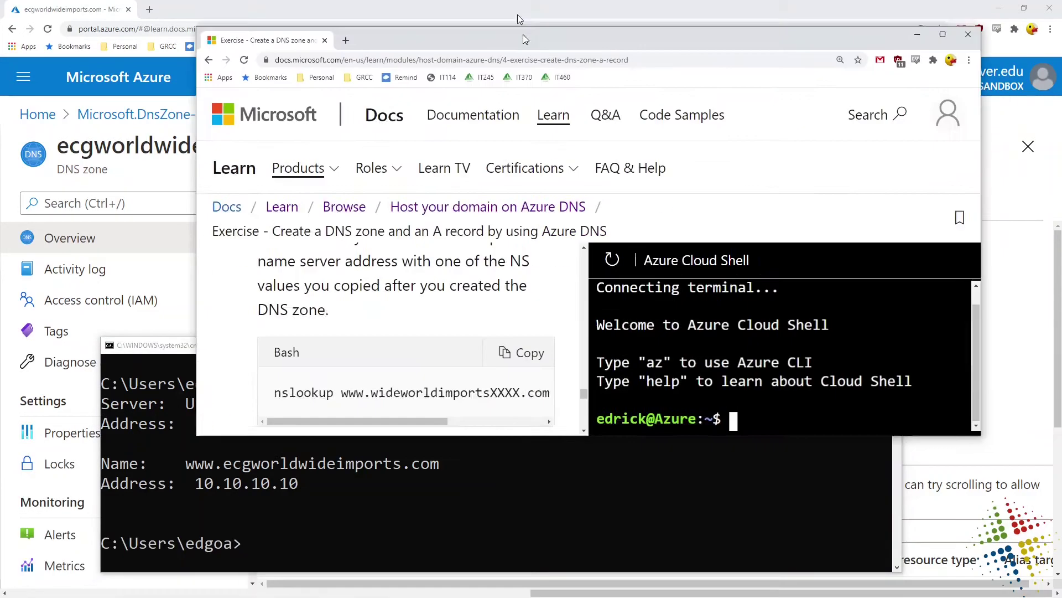
Step: Switch to the Microsoft Learn exercise page, review the nslookup verification instructions and continue to the alias record unit
{"action": "scroll", "coordinate": [289, 504], "scroll_direction": "up", "scroll_amount": 6}
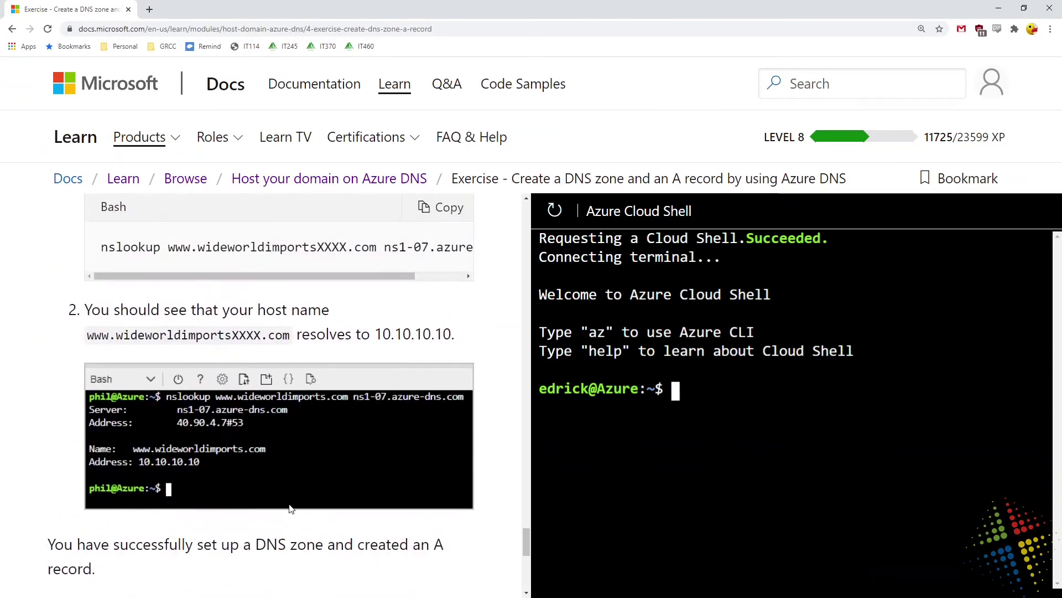
{"action": "scroll", "coordinate": [289, 503], "scroll_direction": "up", "scroll_amount": 5}
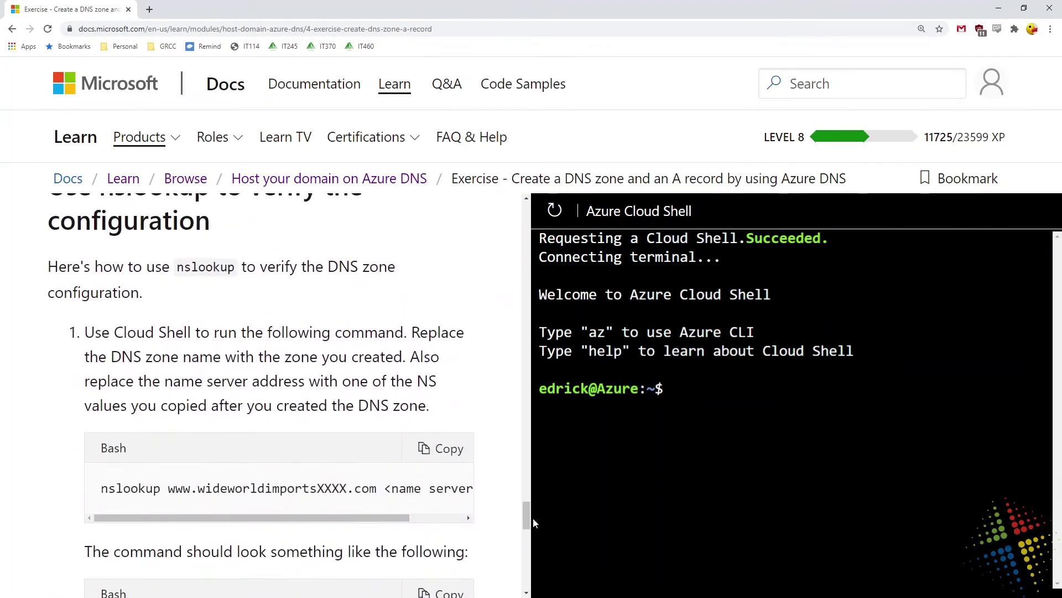
{"action": "left_click_drag", "start_coordinate": [526, 518], "coordinate": [505, 575]}
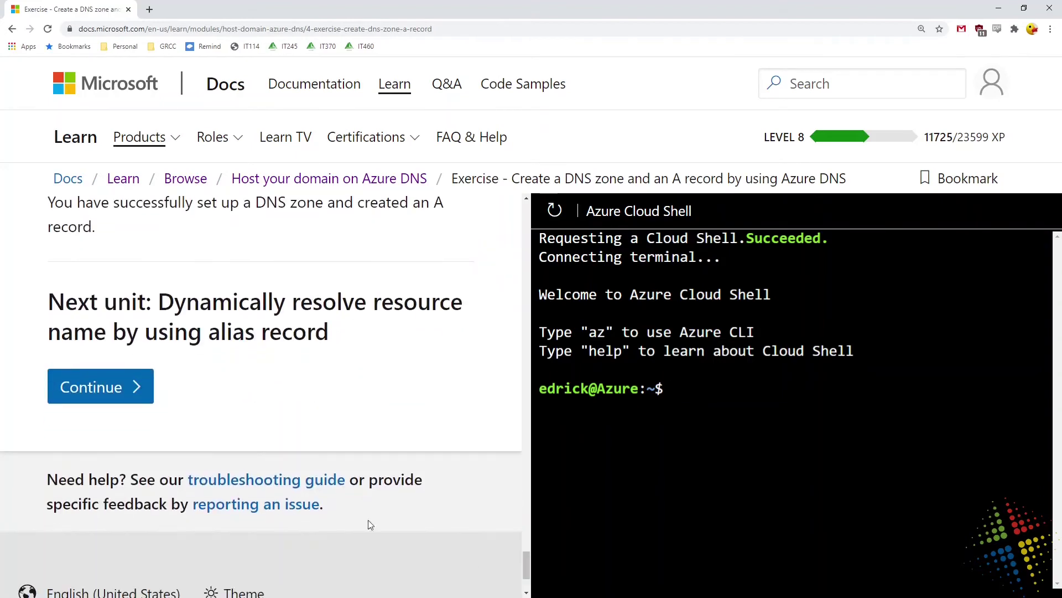
{"action": "left_click", "coordinate": [115, 395]}
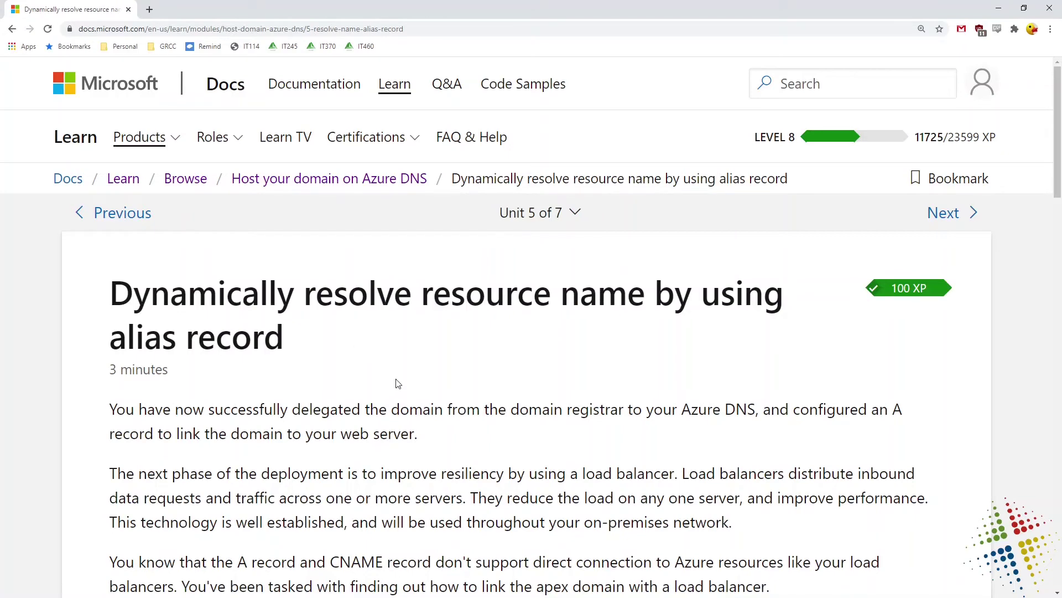
Step: Read the apex domain explanation in the alias record unit and continue to the exercise on creating alias records
{"action": "scroll", "coordinate": [402, 379], "scroll_direction": "down", "scroll_amount": 6}
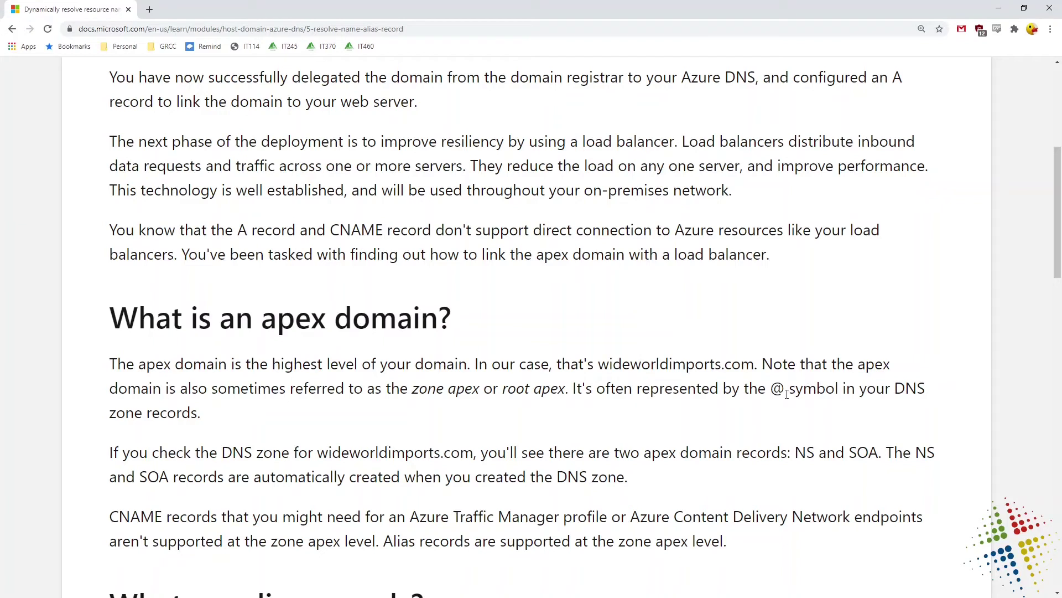
{"action": "left_click_drag", "start_coordinate": [786, 394], "coordinate": [772, 394]}
{"action": "left_click_drag", "start_coordinate": [1059, 255], "coordinate": [1057, 530]}
{"action": "left_click", "coordinate": [165, 469]}
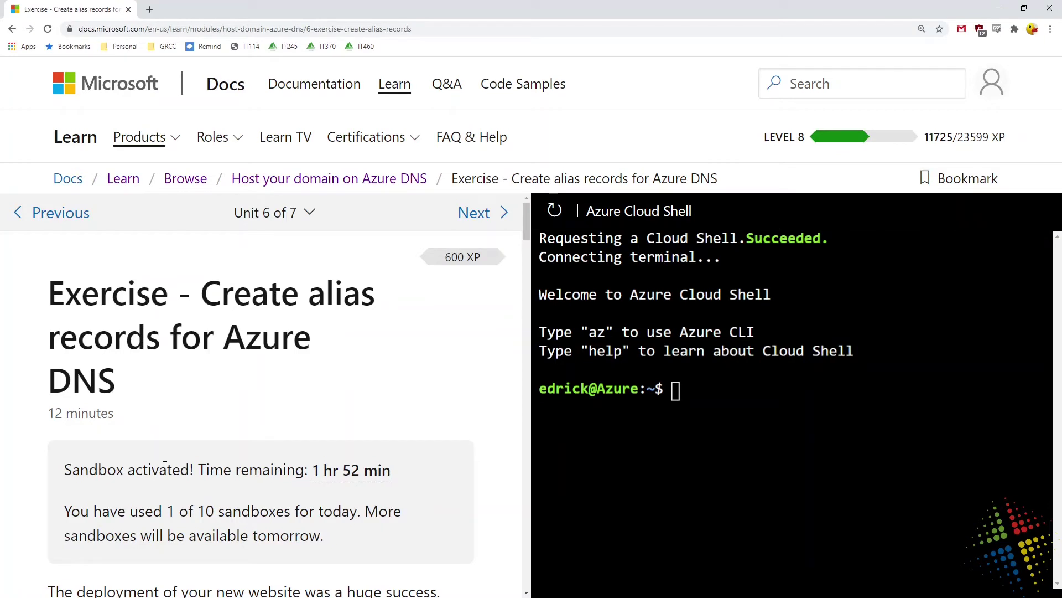
Step: Read the alias records exercise's scenario, its three objectives and the start of the virtual network, load balancer and VM setup instructions
{"action": "scroll", "coordinate": [264, 404], "scroll_direction": "down", "scroll_amount": 5}
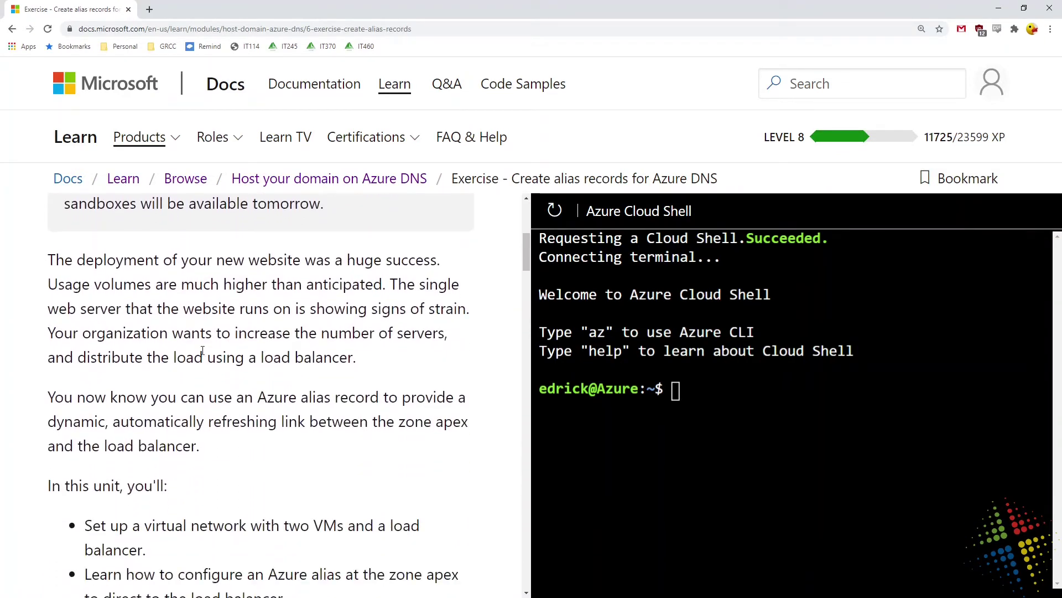
{"action": "left_click_drag", "start_coordinate": [77, 260], "coordinate": [299, 264]}
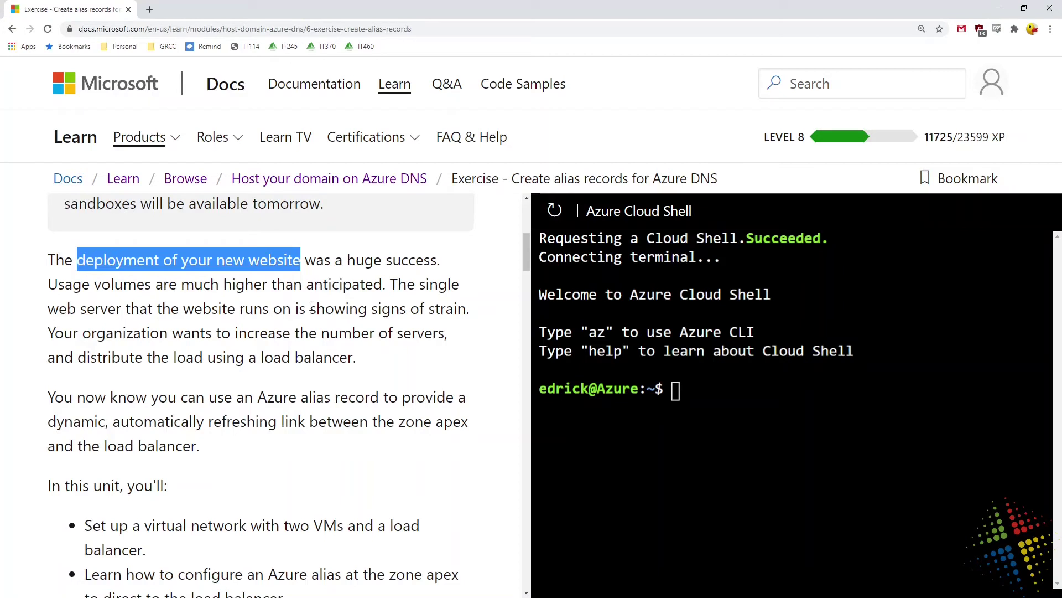
{"action": "left_click_drag", "start_coordinate": [354, 360], "coordinate": [261, 361]}
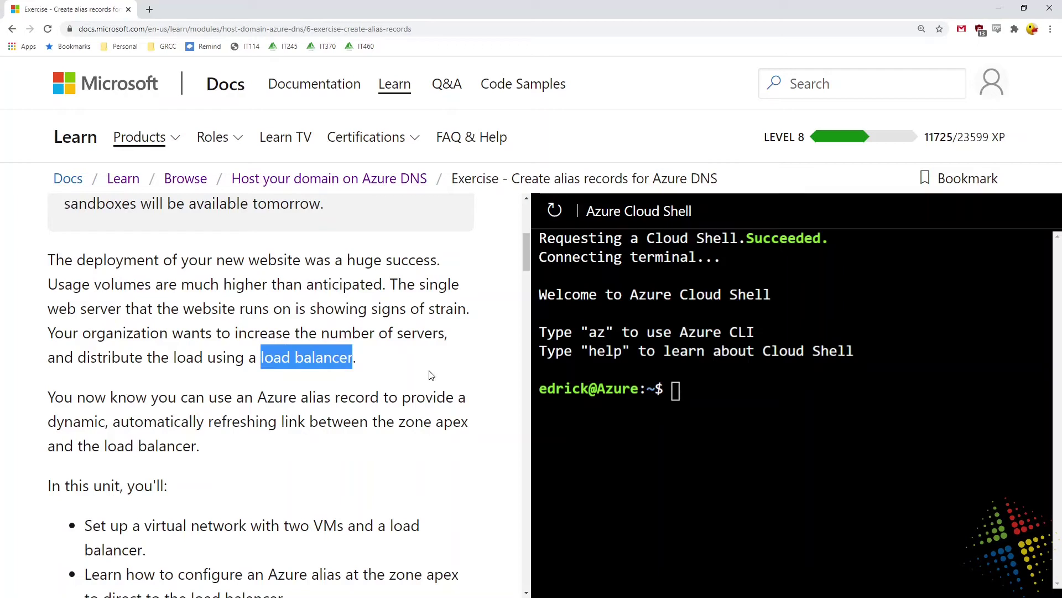
{"action": "scroll", "coordinate": [431, 375], "scroll_direction": "down", "scroll_amount": 5}
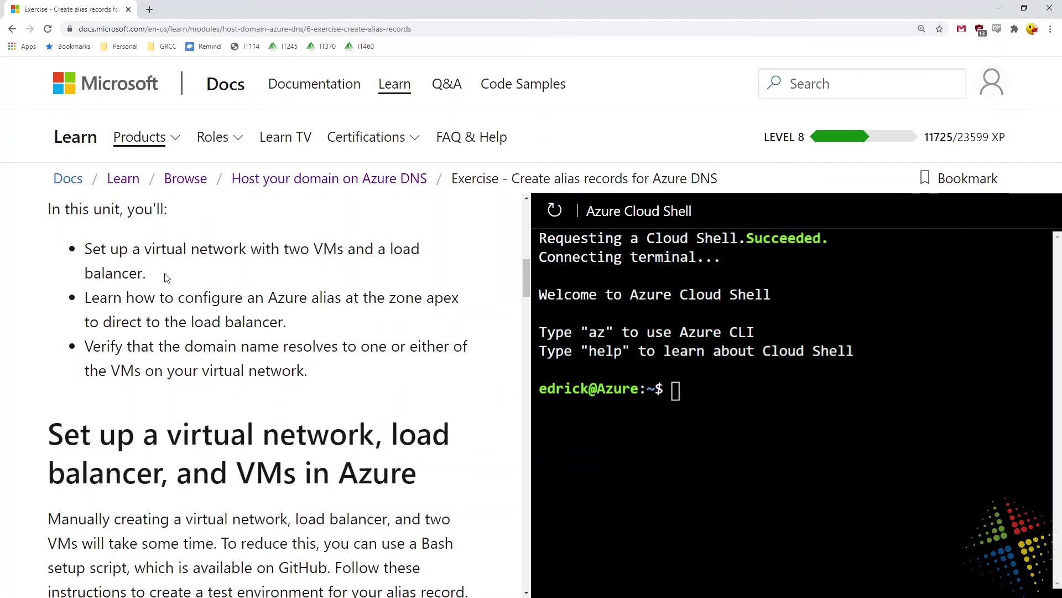
{"action": "left_click_drag", "start_coordinate": [145, 272], "coordinate": [90, 248]}
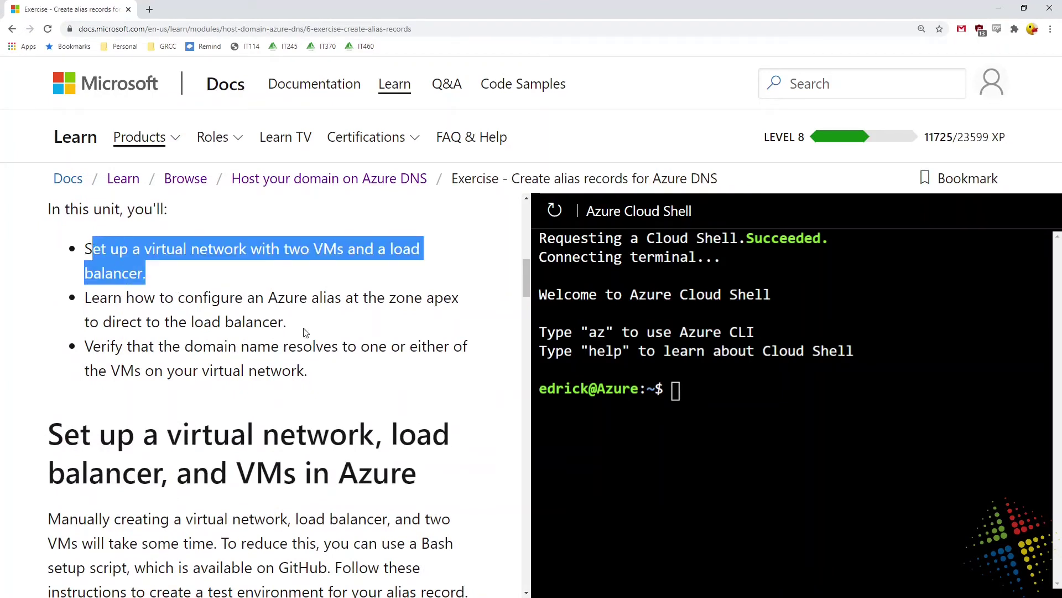
{"action": "left_click_drag", "start_coordinate": [286, 322], "coordinate": [92, 306]}
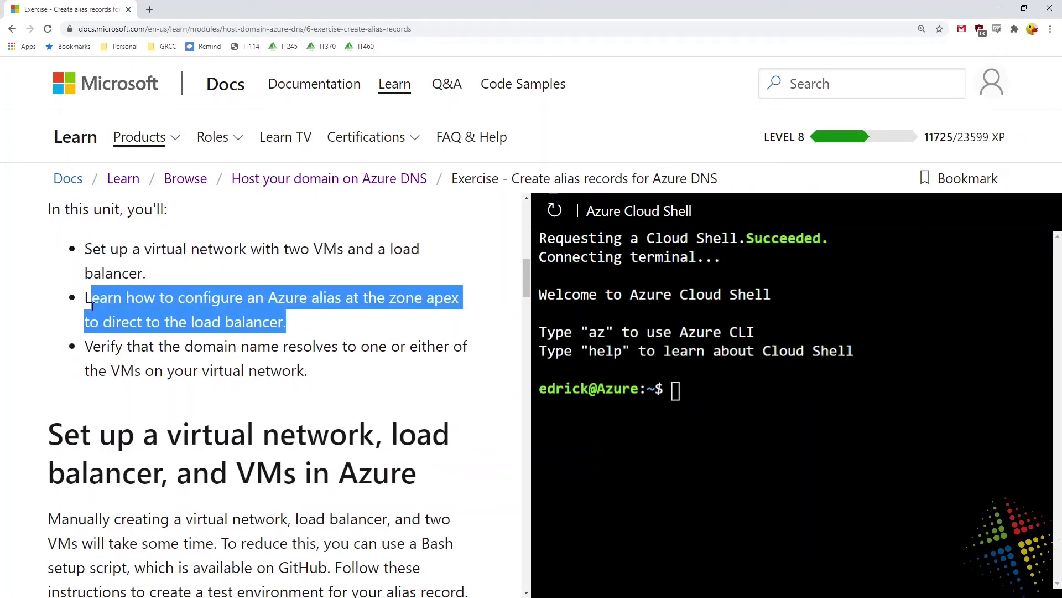
{"action": "left_click_drag", "start_coordinate": [339, 374], "coordinate": [71, 355]}
{"action": "scroll", "coordinate": [176, 242], "scroll_direction": "down", "scroll_amount": 4}
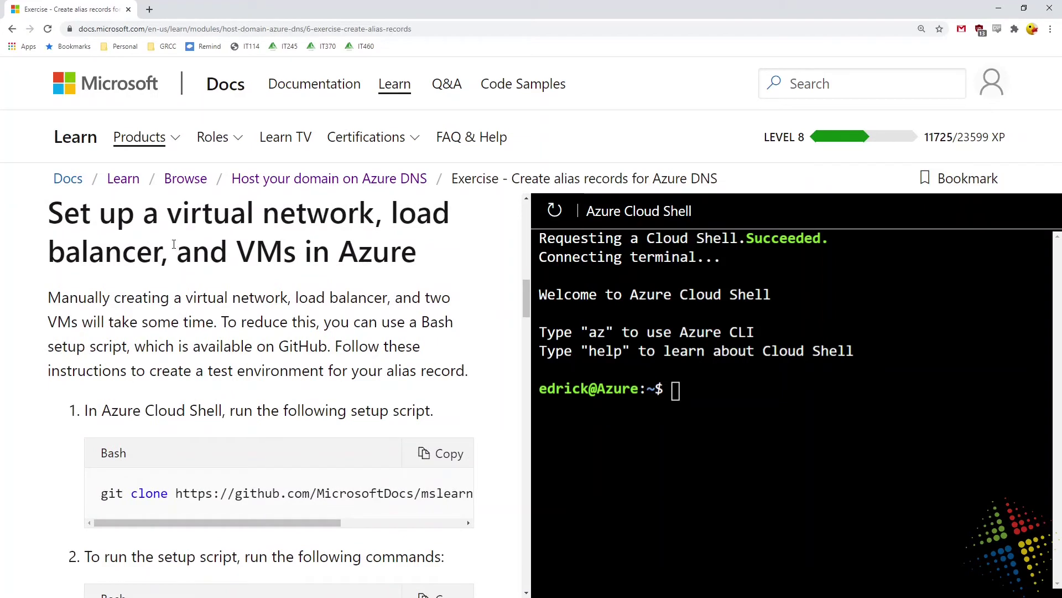
{"action": "scroll", "coordinate": [176, 242], "scroll_direction": "down", "scroll_amount": 2}
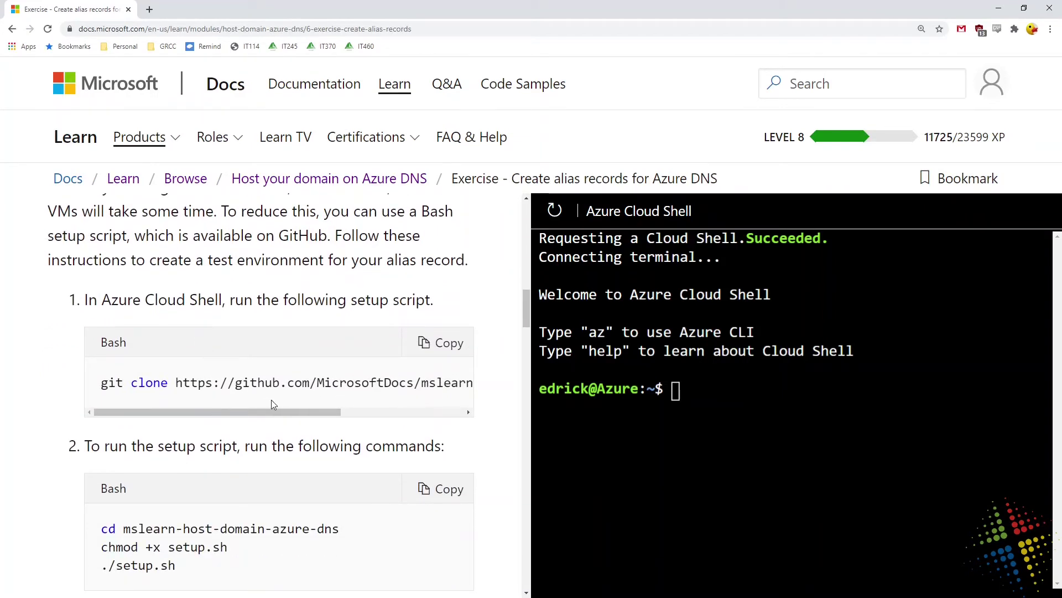
{"action": "mouse_move", "coordinate": [272, 411]}
{"action": "left_mouse_down"}
{"action": "mouse_move", "coordinate": [410, 421]}
{"action": "mouse_move", "coordinate": [208, 407]}
{"action": "left_mouse_up"}
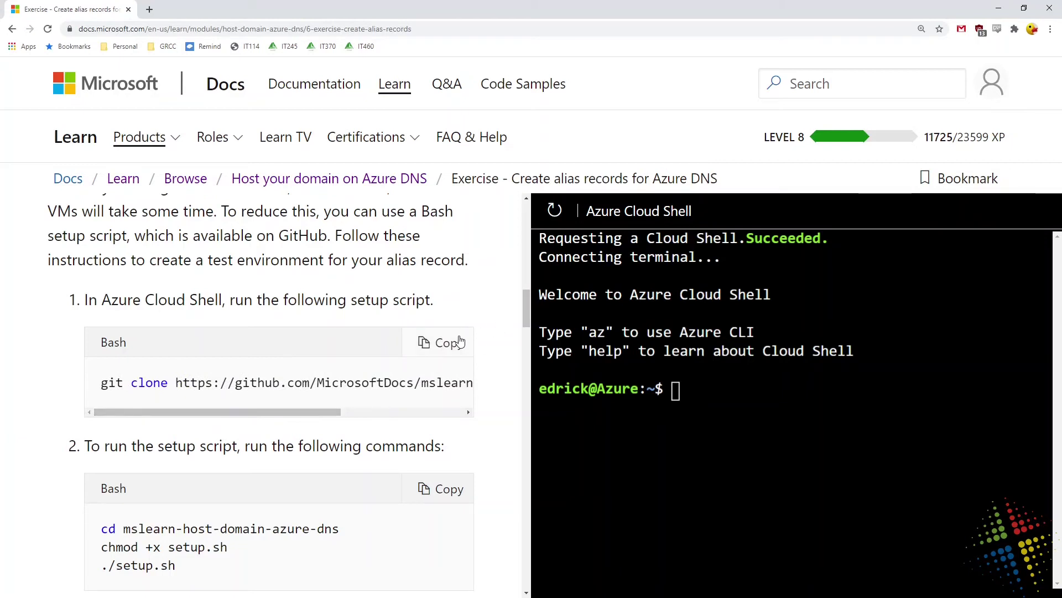
{"action": "left_click", "coordinate": [441, 341]}
{"action": "right_click", "coordinate": [788, 399]}
{"action": "left_click", "coordinate": [852, 495]}
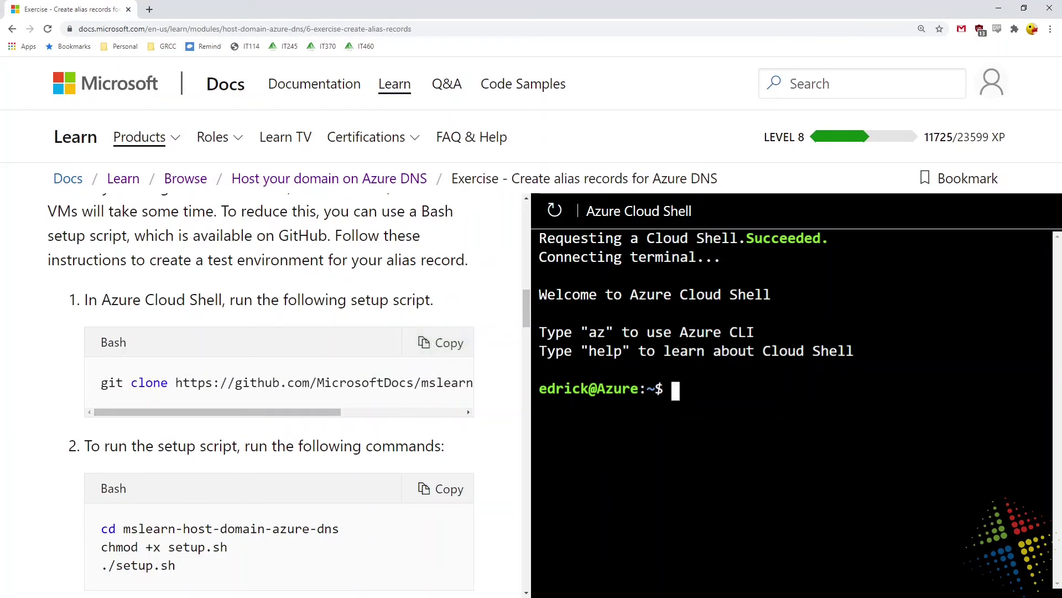
{"action": "key", "text": "Return"}
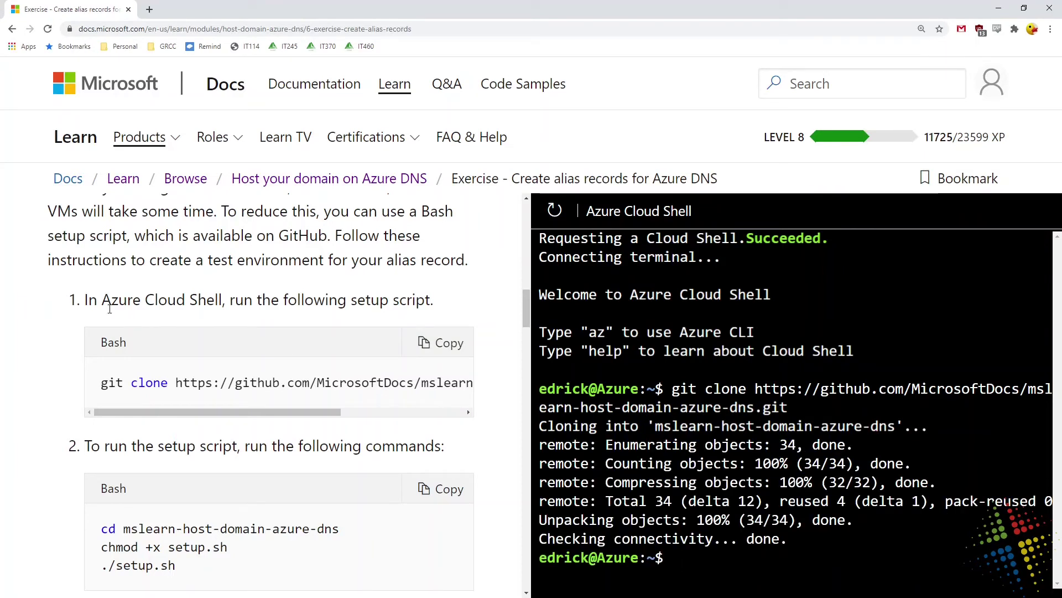
Step: Run the exercise's second command block in Cloud Shell: cd mslearn-host-domain-azure-dns, chmod +x setup.sh and ./setup.sh
{"action": "scroll", "coordinate": [109, 309], "scroll_direction": "down", "scroll_amount": 3}
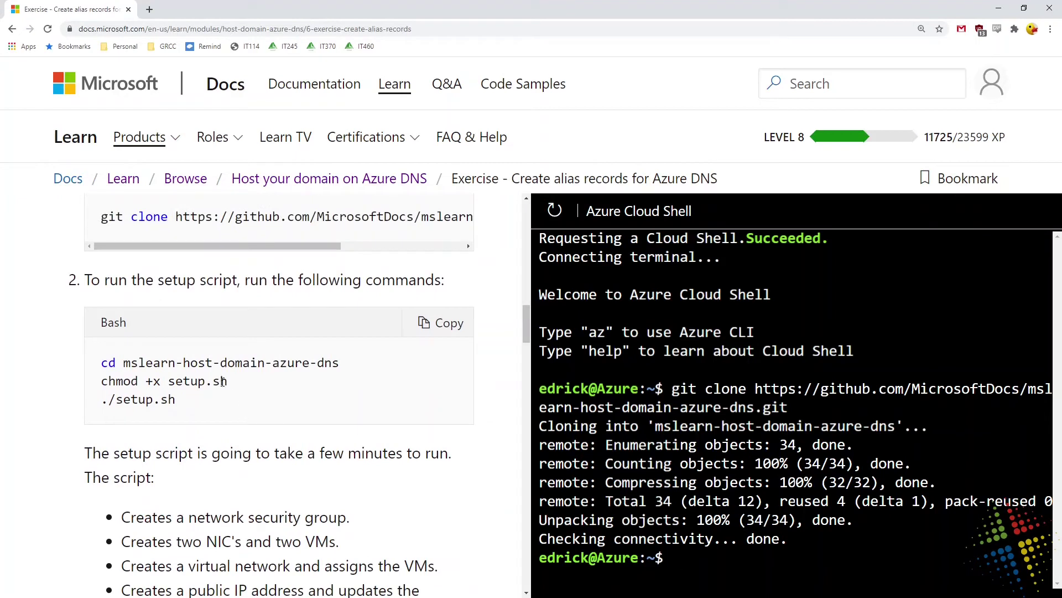
{"action": "left_click_drag", "start_coordinate": [348, 366], "coordinate": [79, 371]}
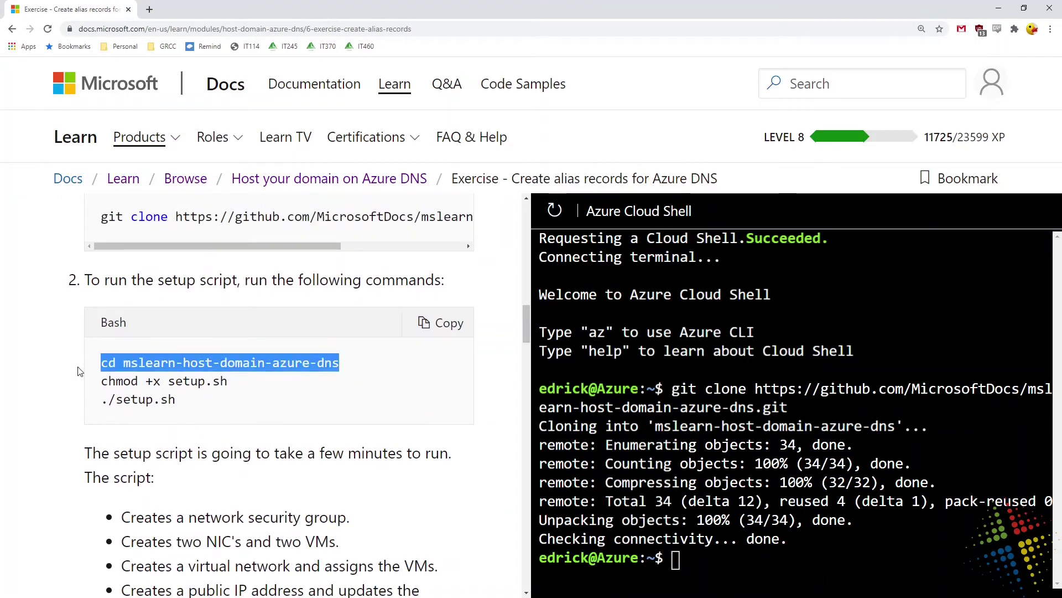
{"action": "left_click_drag", "start_coordinate": [231, 383], "coordinate": [77, 383]}
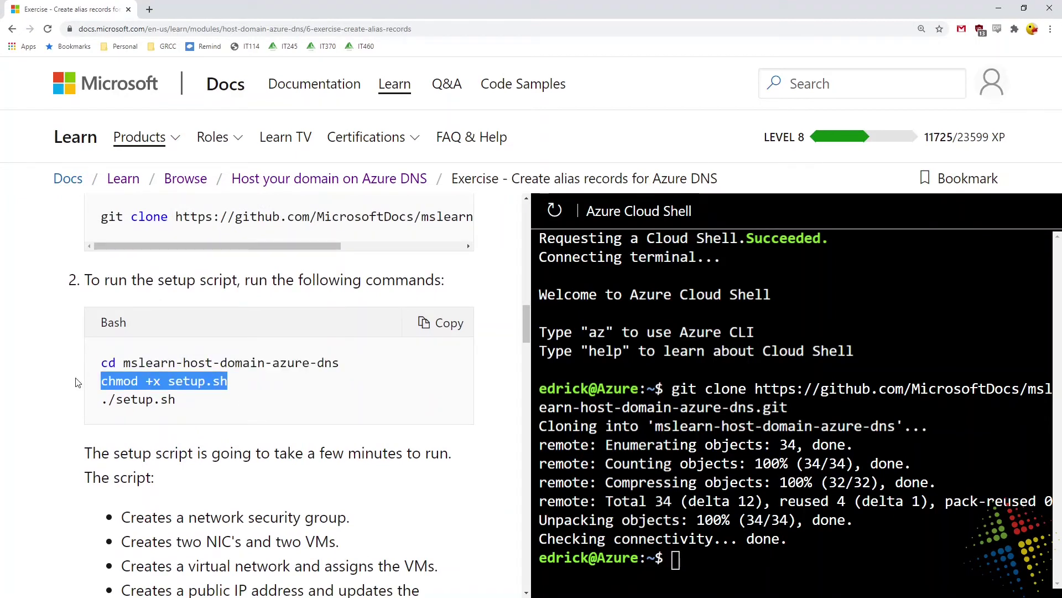
{"action": "left_click_drag", "start_coordinate": [174, 407], "coordinate": [79, 407]}
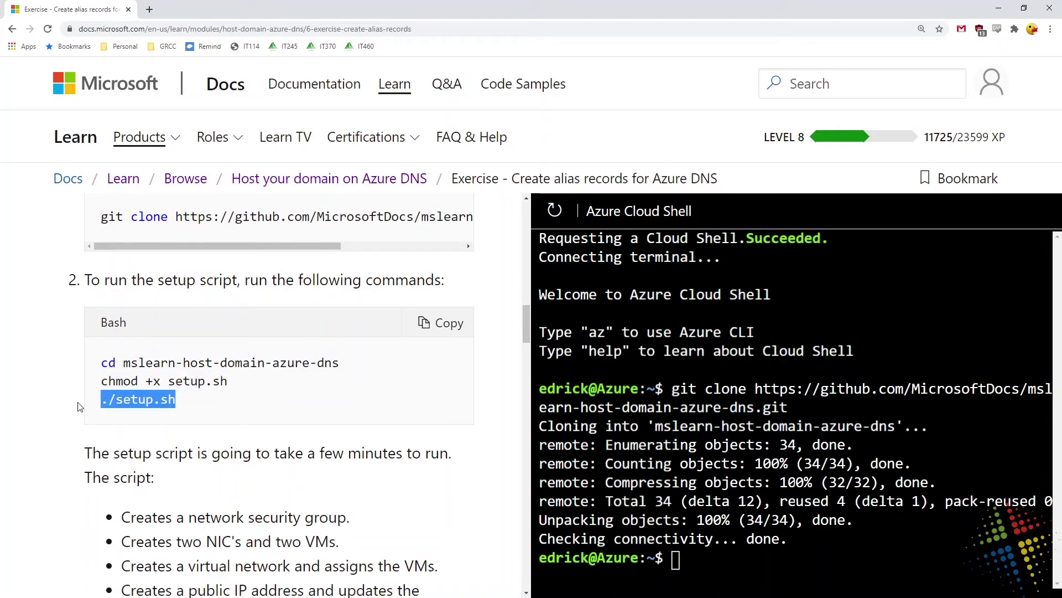
{"action": "left_click", "coordinate": [433, 331]}
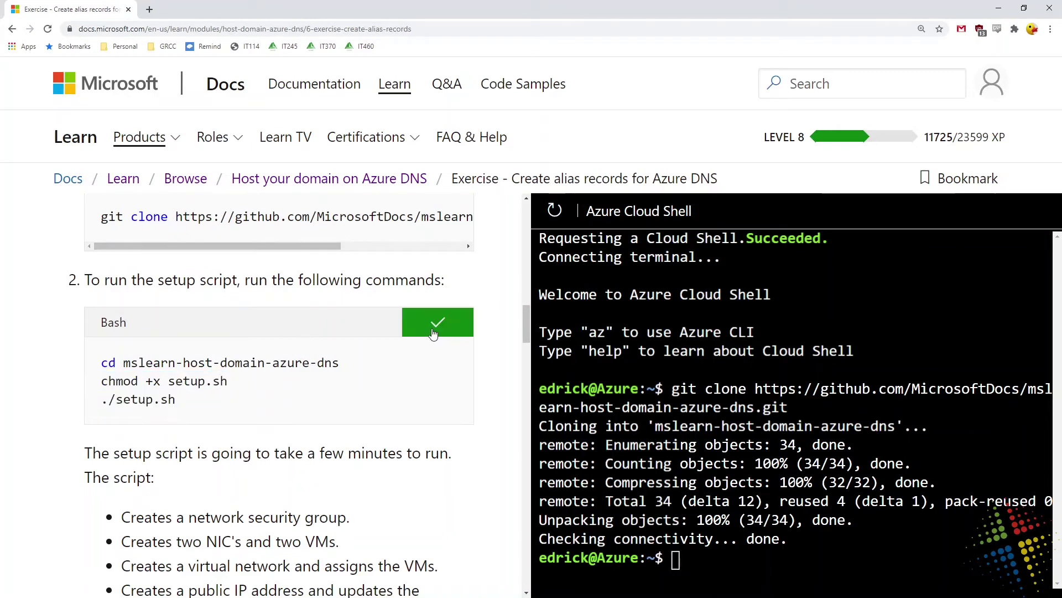
{"action": "right_click", "coordinate": [819, 375]}
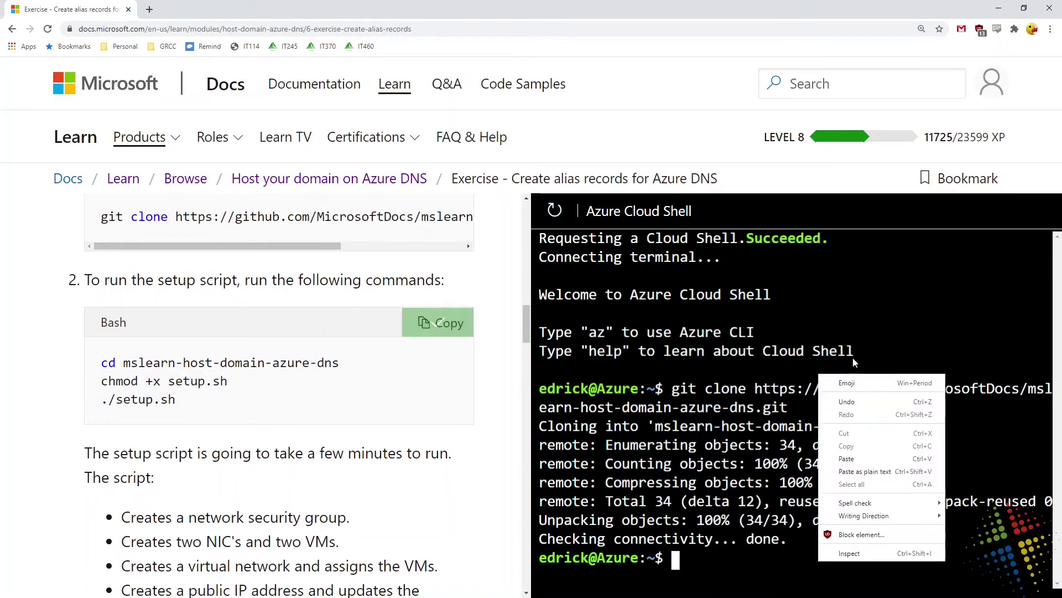
{"action": "left_click", "coordinate": [875, 471]}
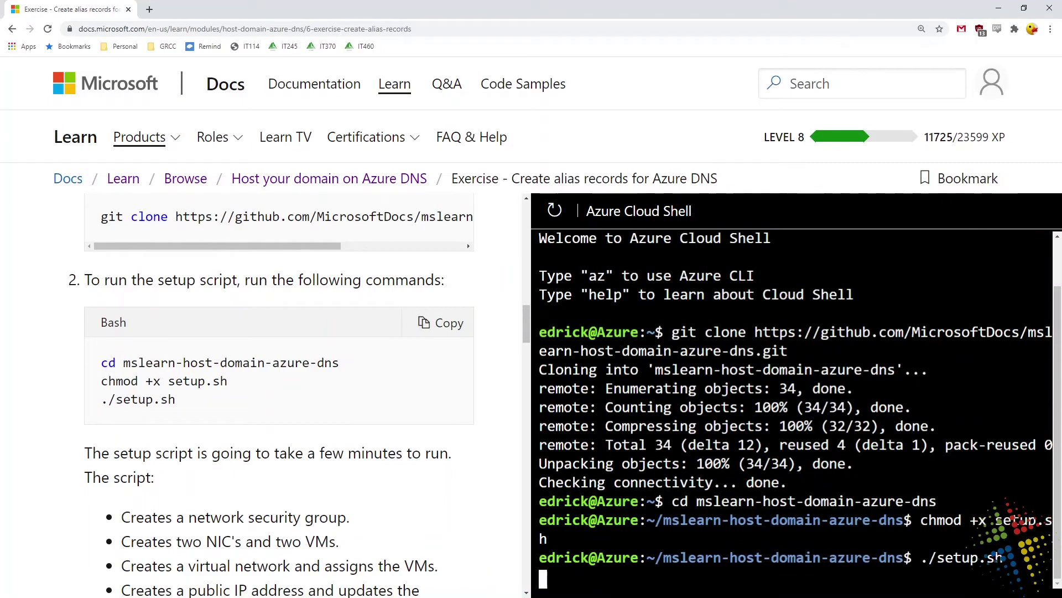
{"action": "key", "text": "Return"}
Step: Review the list of resources the setup script creates and open setup.sh from the mslearn-host-domain-azure-dns repository on GitHub in a new tab
{"action": "scroll", "coordinate": [283, 525], "scroll_direction": "down", "scroll_amount": 3}
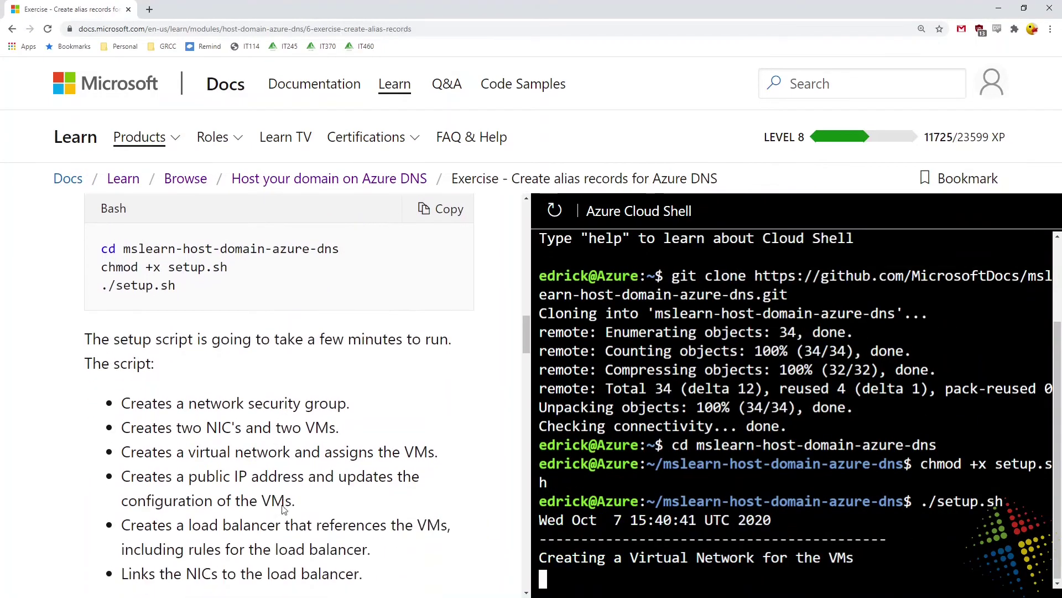
{"action": "left_click_drag", "start_coordinate": [119, 355], "coordinate": [404, 526]}
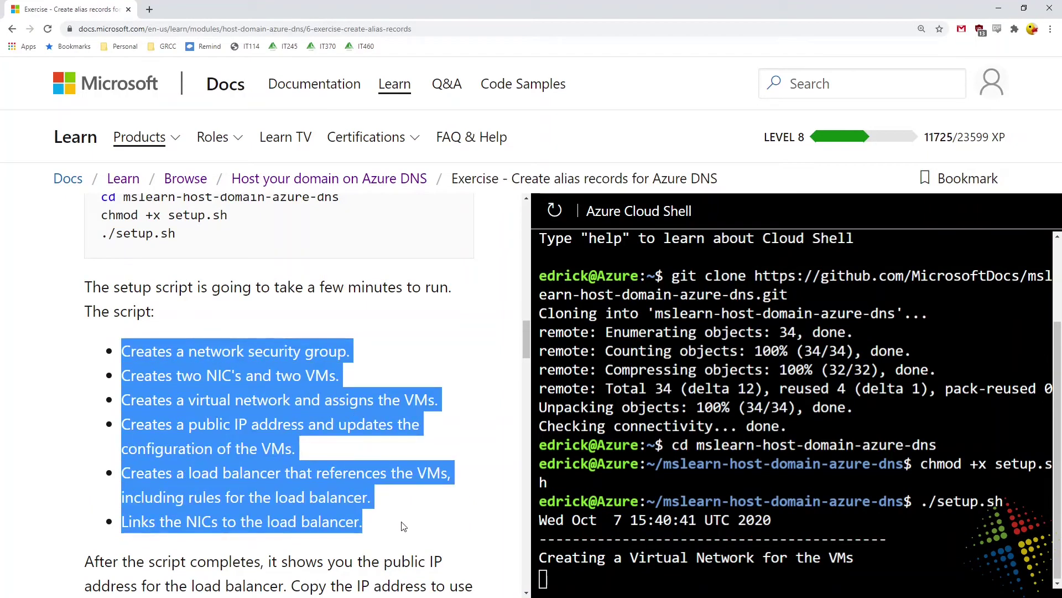
{"action": "scroll", "coordinate": [402, 523], "scroll_direction": "up", "scroll_amount": 4}
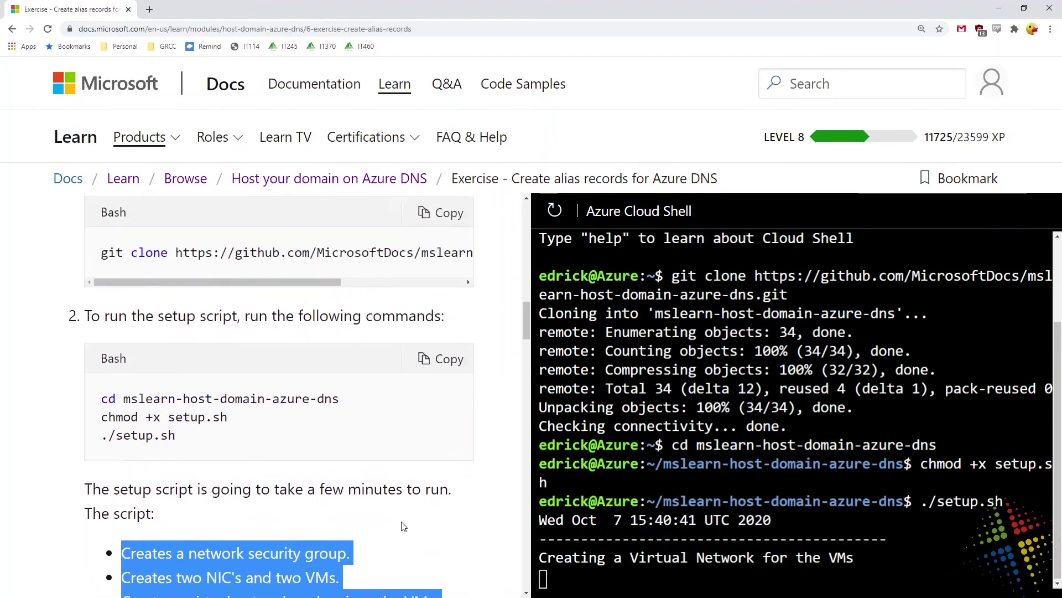
{"action": "mouse_move", "coordinate": [177, 275]}
{"action": "left_mouse_down"}
{"action": "mouse_move", "coordinate": [473, 273]}
{"action": "mouse_move", "coordinate": [447, 277]}
{"action": "left_mouse_up"}
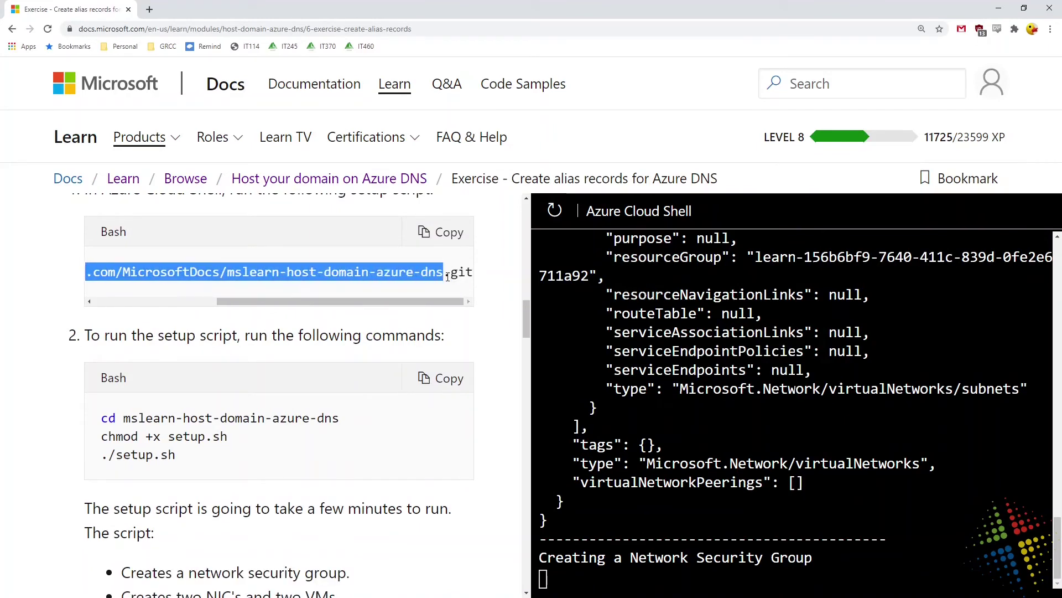
{"action": "right_click", "coordinate": [398, 270]}
{"action": "left_click", "coordinate": [417, 288]}
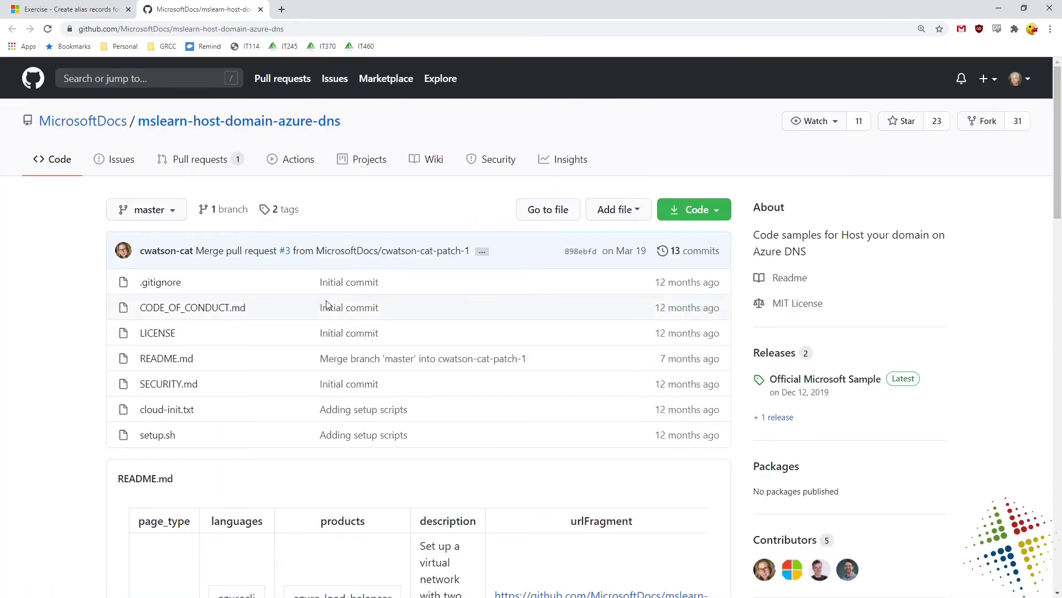
{"action": "left_click", "coordinate": [165, 437]}
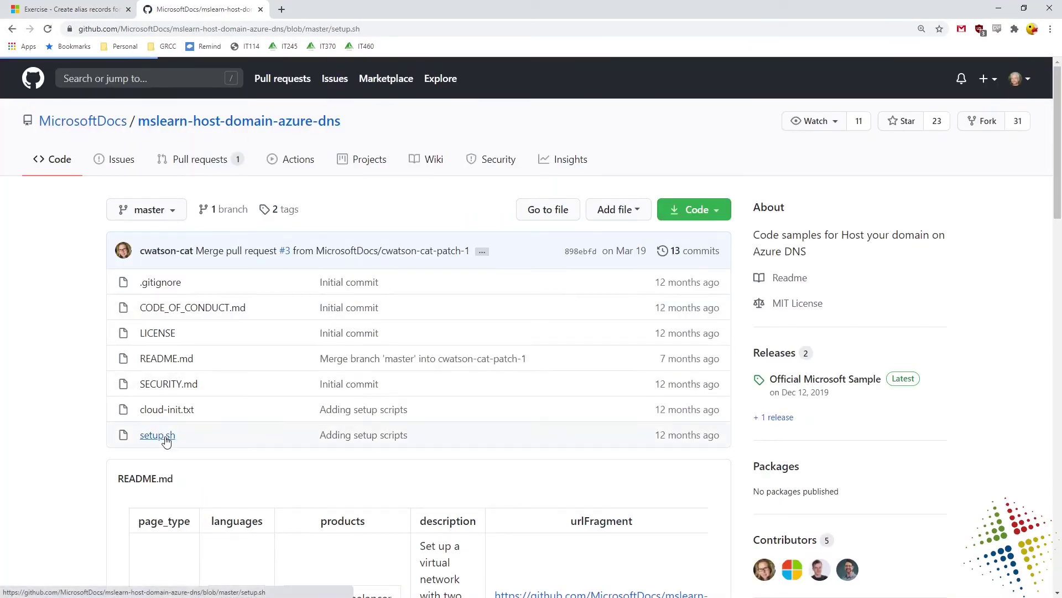
Step: Enlarge the setup.sh page and read its virtual network, network security group, NIC and availability set commands
{"action": "scroll", "coordinate": [275, 387], "scroll_direction": "up", "scroll_amount": 3}
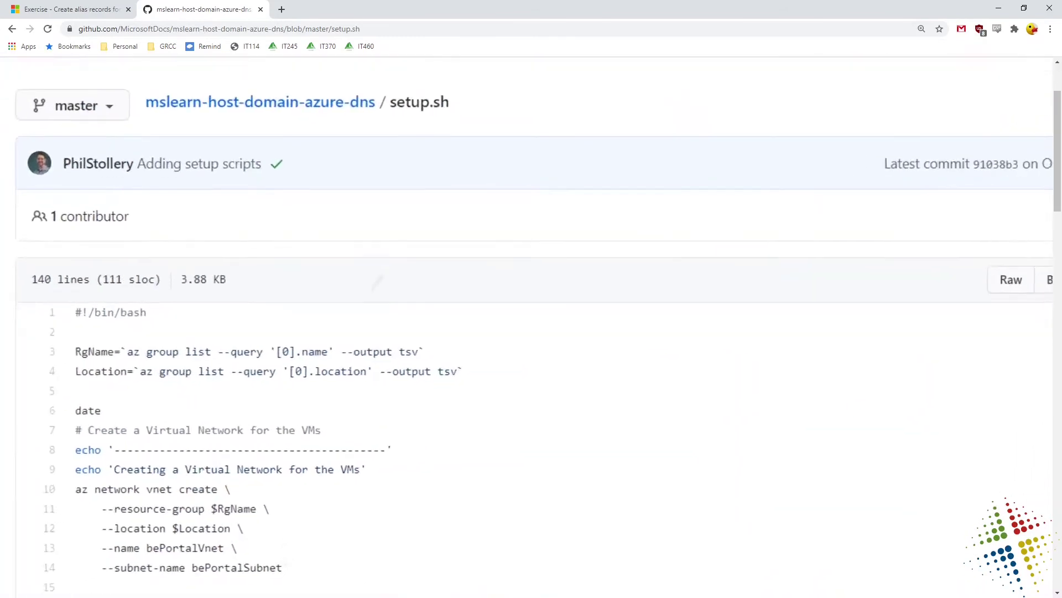
{"action": "scroll", "coordinate": [525, 326], "scroll_direction": "down", "scroll_amount": 2}
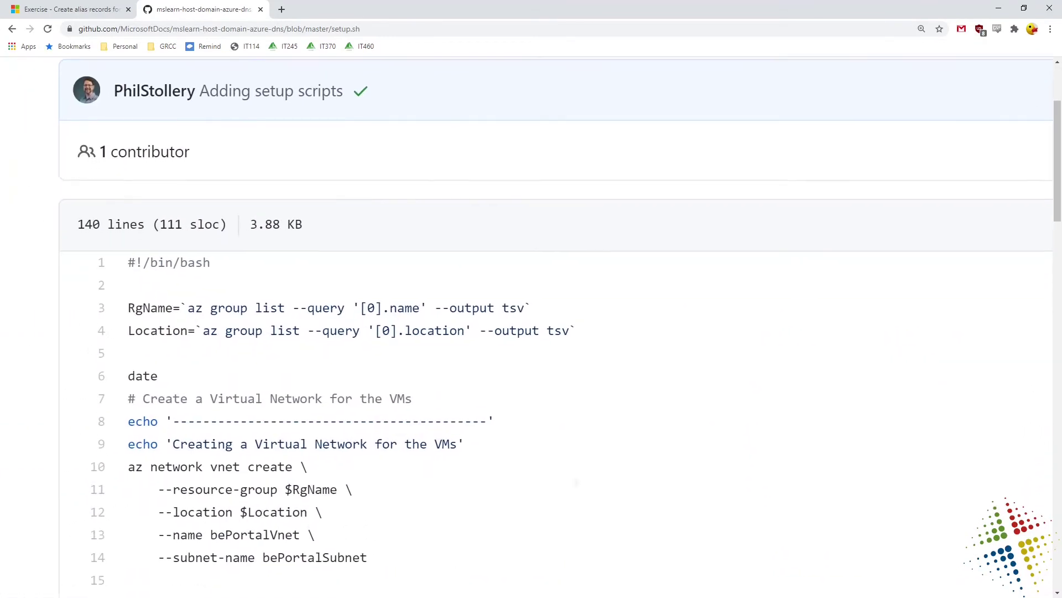
{"action": "scroll", "coordinate": [556, 321], "scroll_direction": "down", "scroll_amount": 3}
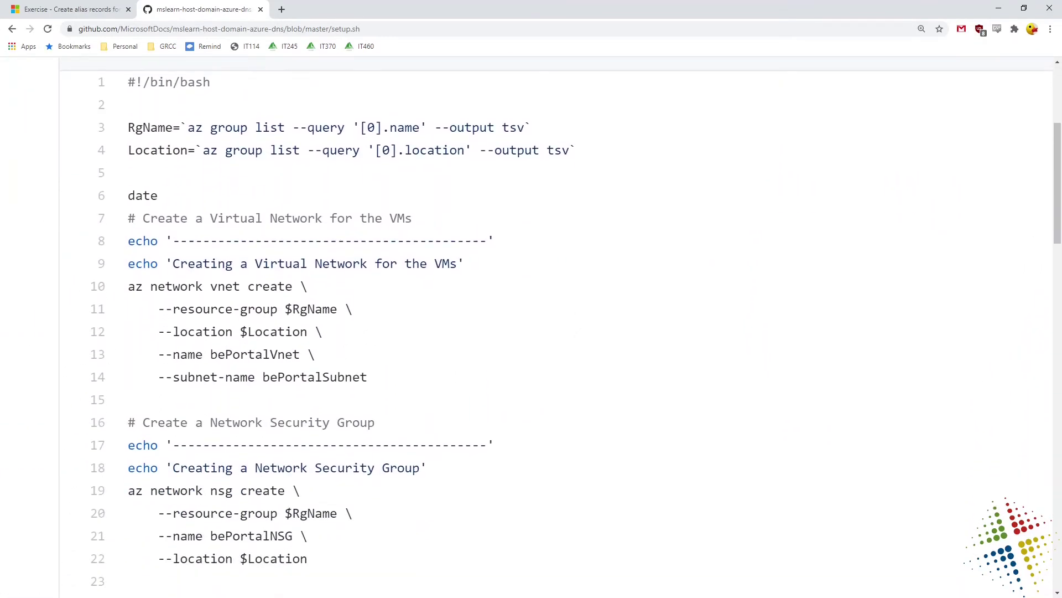
{"action": "key", "text": "ctrl+plus"}
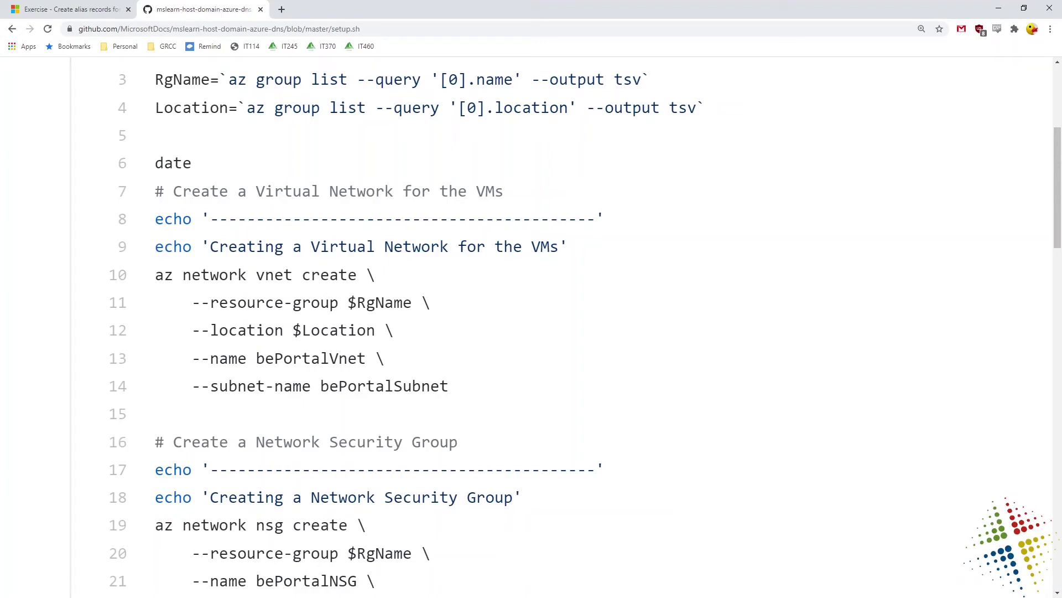
{"action": "scroll", "coordinate": [553, 327], "scroll_direction": "down", "scroll_amount": 5}
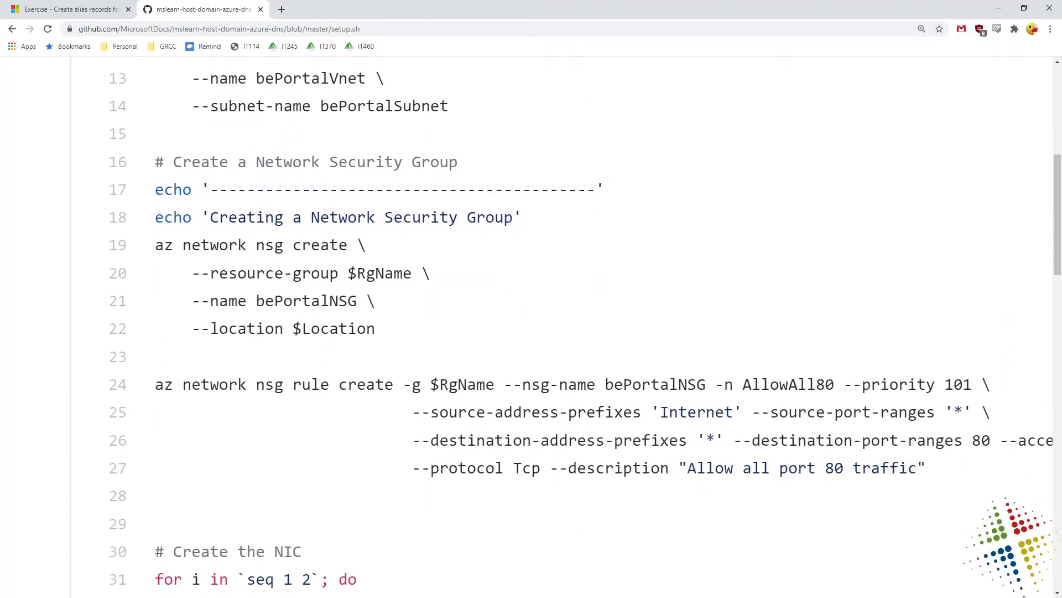
{"action": "scroll", "coordinate": [553, 326], "scroll_direction": "down", "scroll_amount": 7}
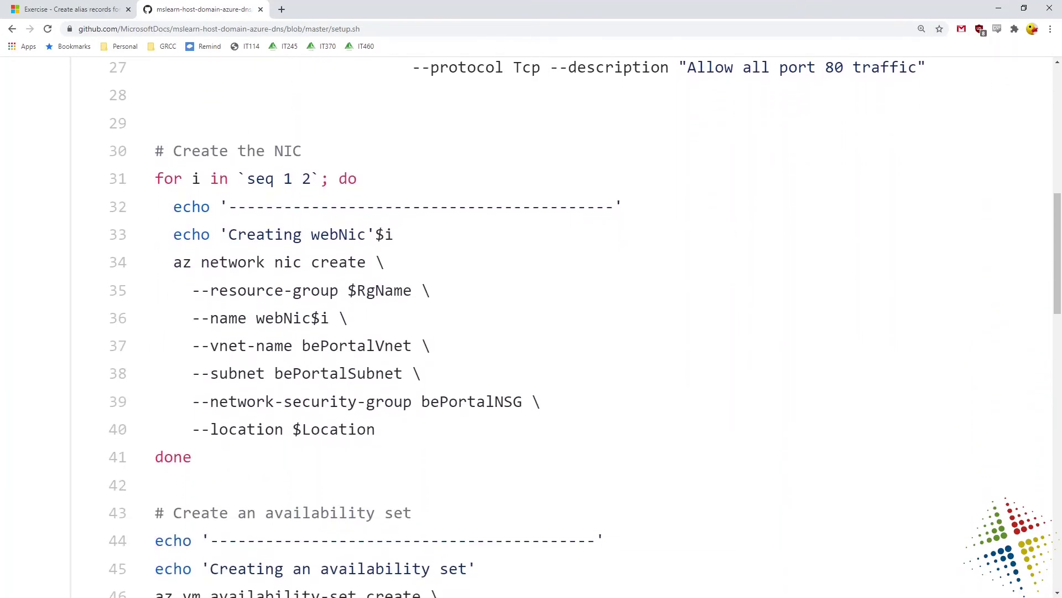
{"action": "scroll", "coordinate": [553, 326], "scroll_direction": "down", "scroll_amount": 2}
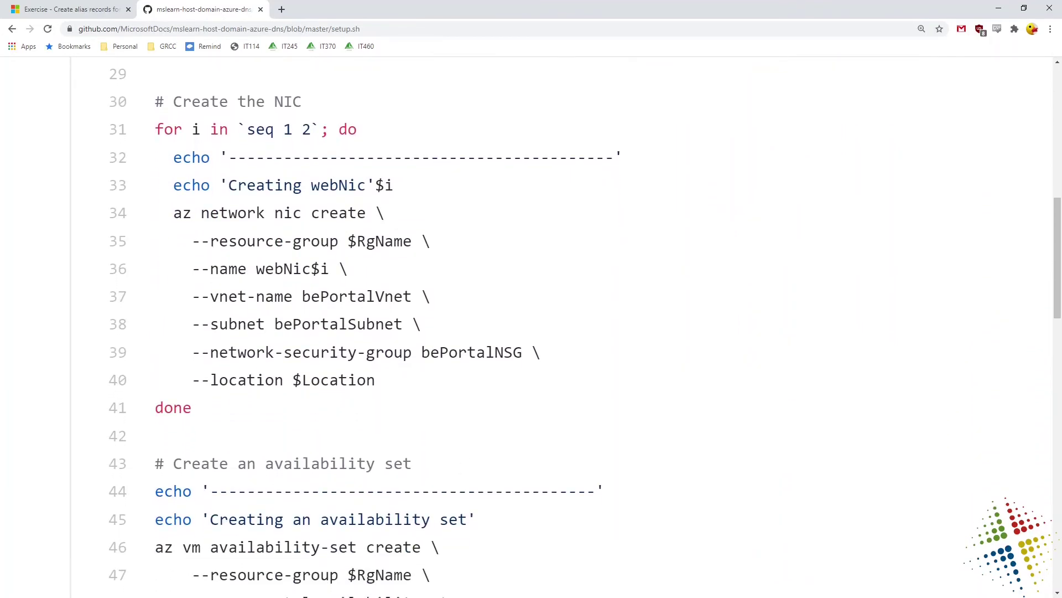
{"action": "scroll", "coordinate": [553, 326], "scroll_direction": "down", "scroll_amount": 6}
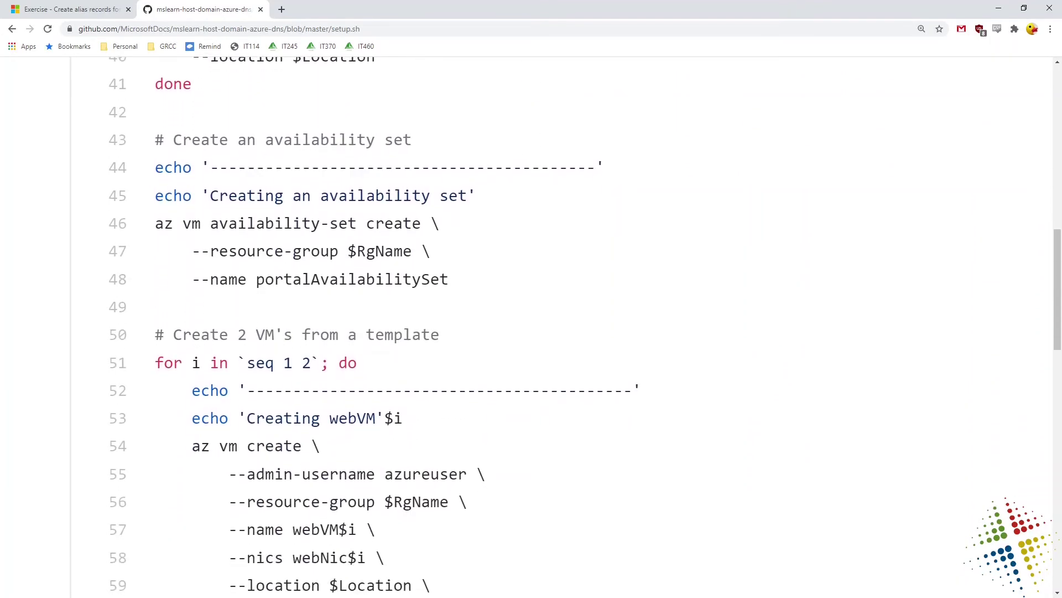
Step: Examine the setup.sh commands that create the two VMs, the public IP address and the load balancer
{"action": "scroll", "coordinate": [553, 326], "scroll_direction": "down", "scroll_amount": 4}
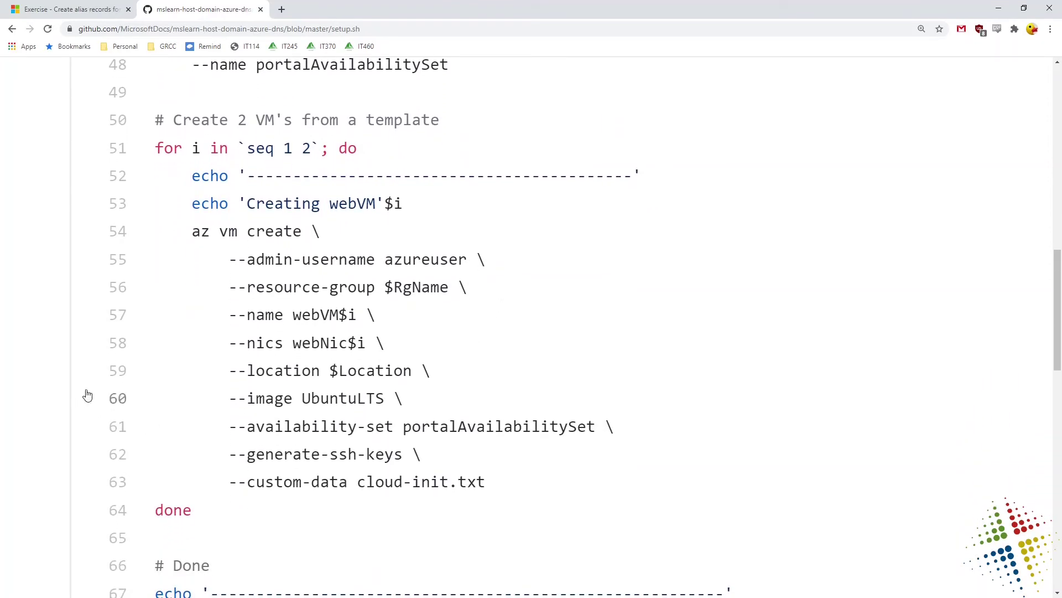
{"action": "left_click_drag", "start_coordinate": [305, 231], "coordinate": [190, 236]}
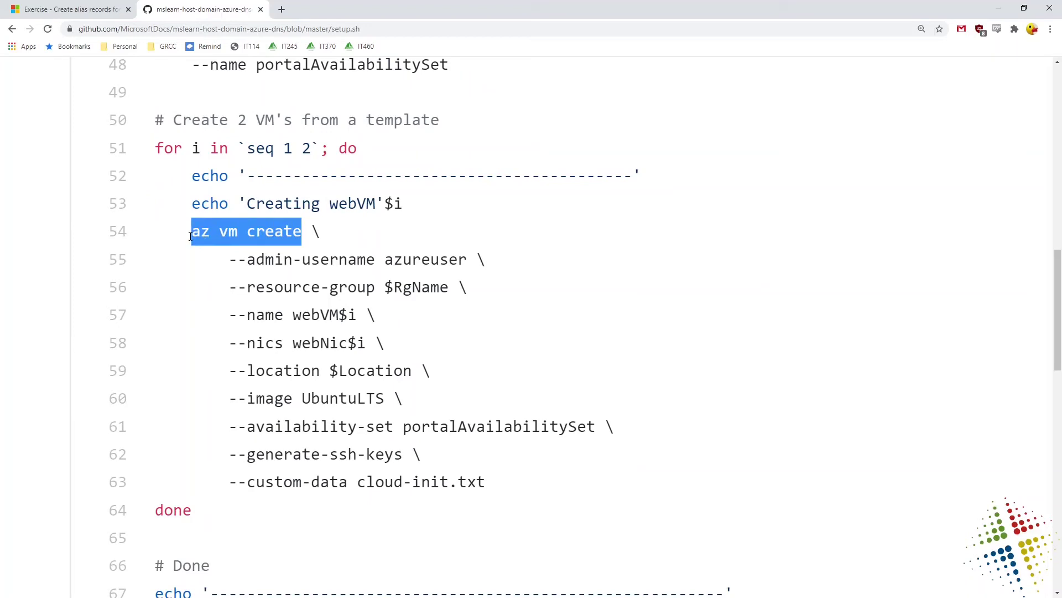
{"action": "scroll", "coordinate": [190, 236], "scroll_direction": "down", "scroll_amount": 10}
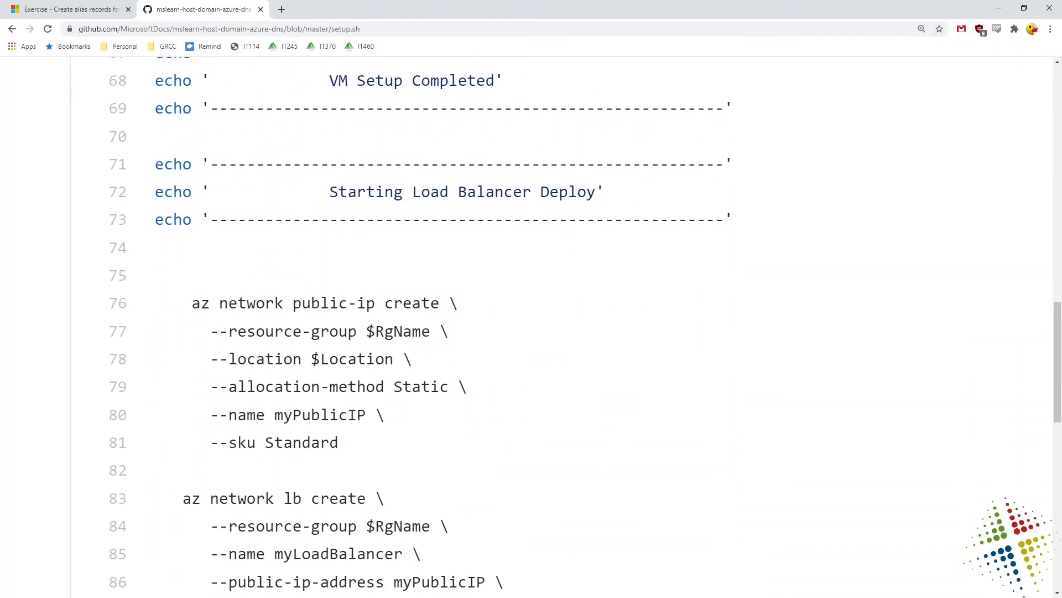
{"action": "scroll", "coordinate": [321, 332], "scroll_direction": "down", "scroll_amount": 4}
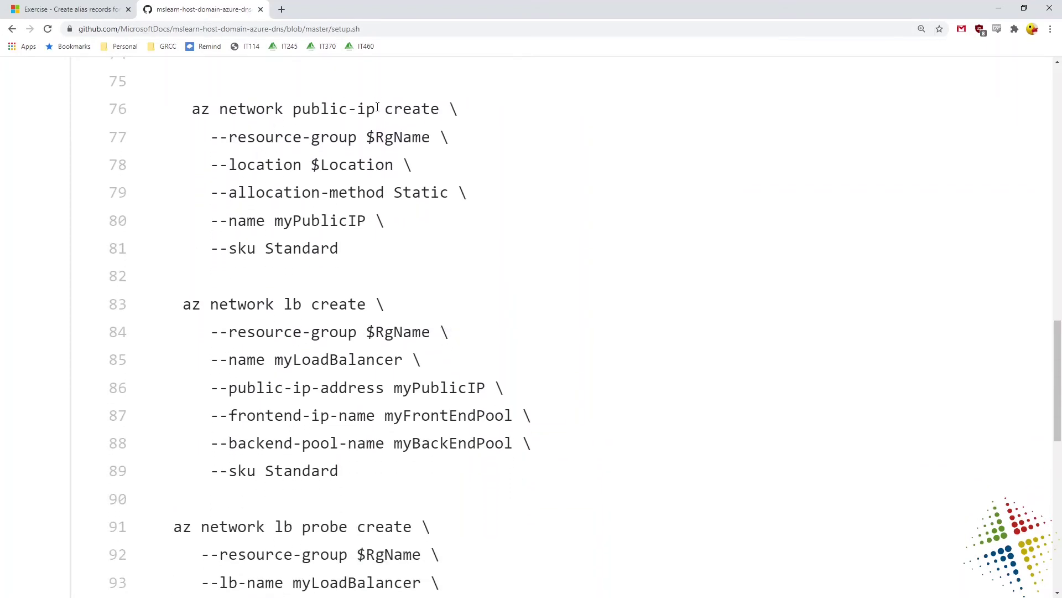
{"action": "left_click_drag", "start_coordinate": [377, 107], "coordinate": [288, 114]}
{"action": "double_click", "coordinate": [412, 109]}
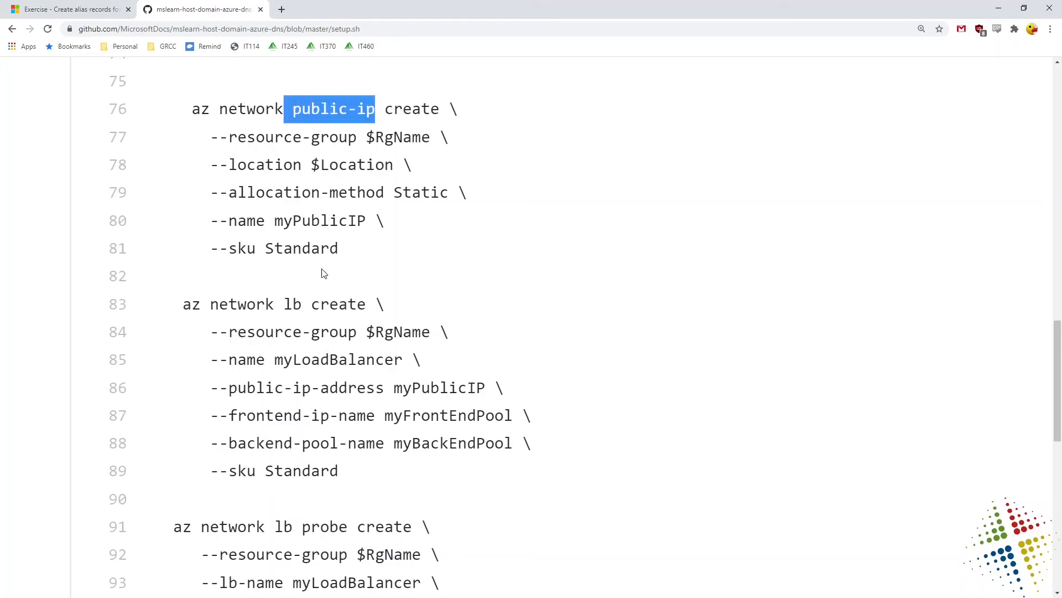
{"action": "left_click_drag", "start_coordinate": [375, 305], "coordinate": [310, 306]}
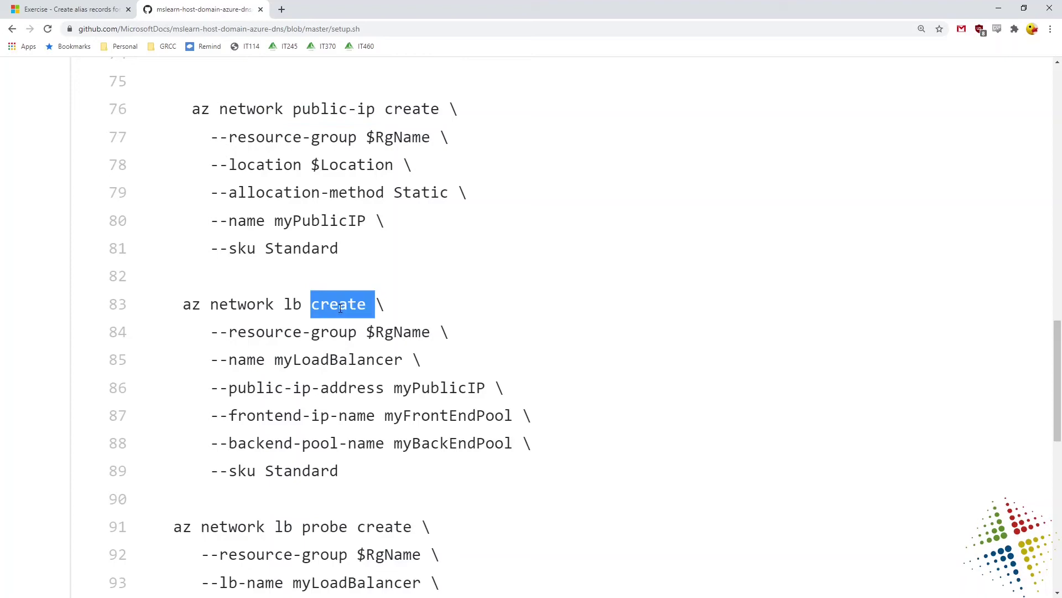
{"action": "double_click", "coordinate": [294, 303]}
Step: Examine the load balancer probe and rule commands in setup.sh, down to the NIC ip-config update section
{"action": "scroll", "coordinate": [294, 304], "scroll_direction": "down", "scroll_amount": 6}
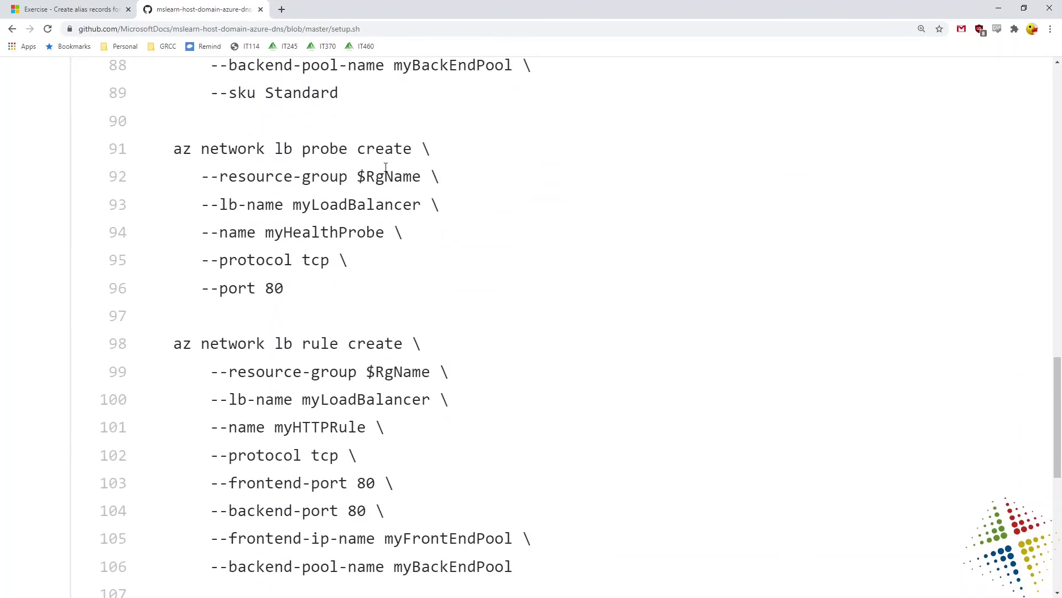
{"action": "double_click", "coordinate": [387, 151]}
{"action": "double_click", "coordinate": [322, 152]}
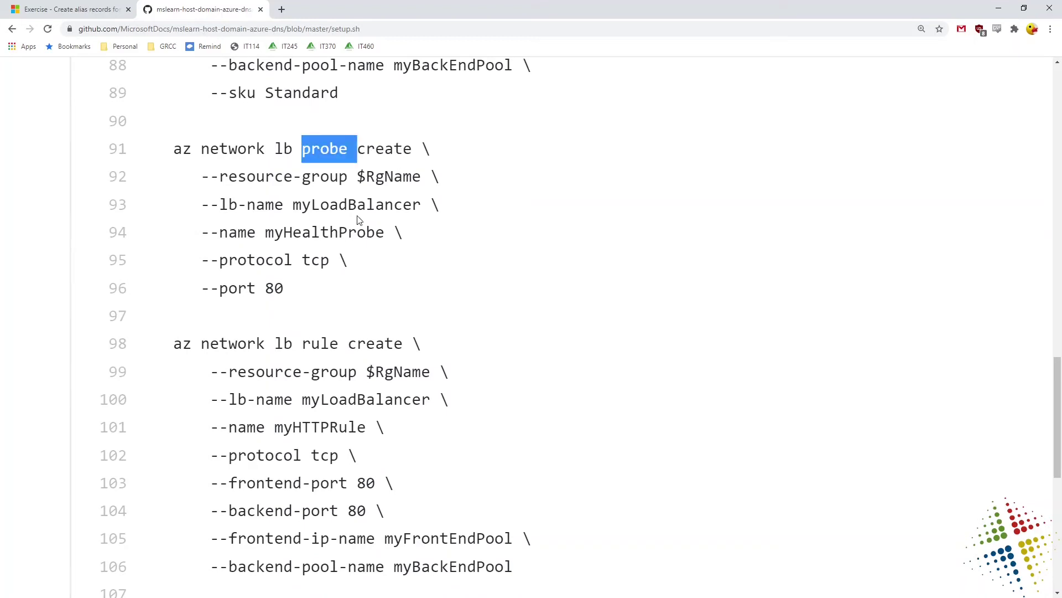
{"action": "double_click", "coordinate": [372, 342]}
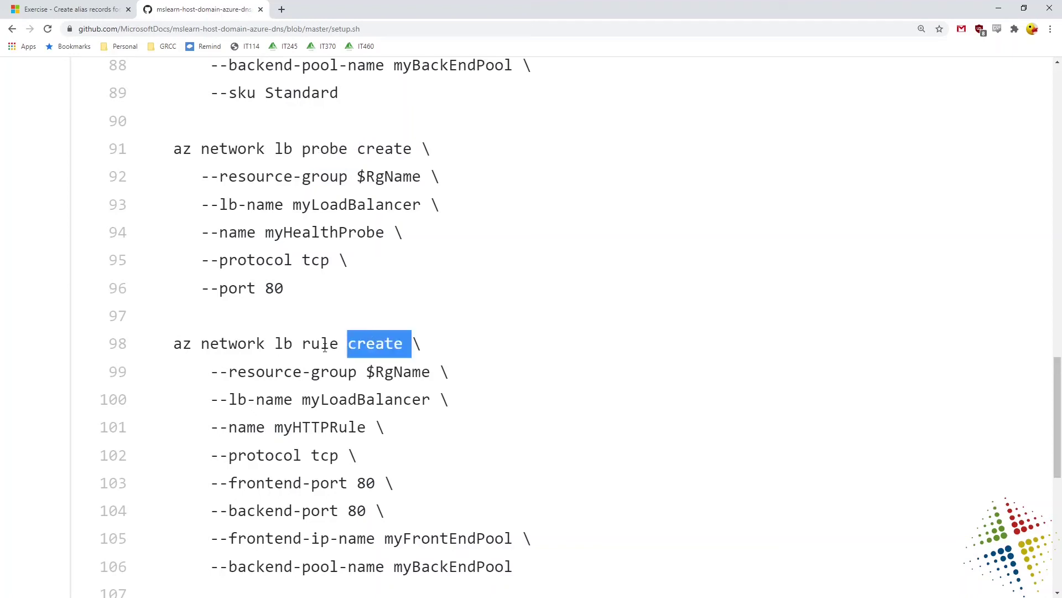
{"action": "double_click", "coordinate": [317, 343]}
{"action": "double_click", "coordinate": [283, 344]}
{"action": "scroll", "coordinate": [283, 344], "scroll_direction": "down", "scroll_amount": 4}
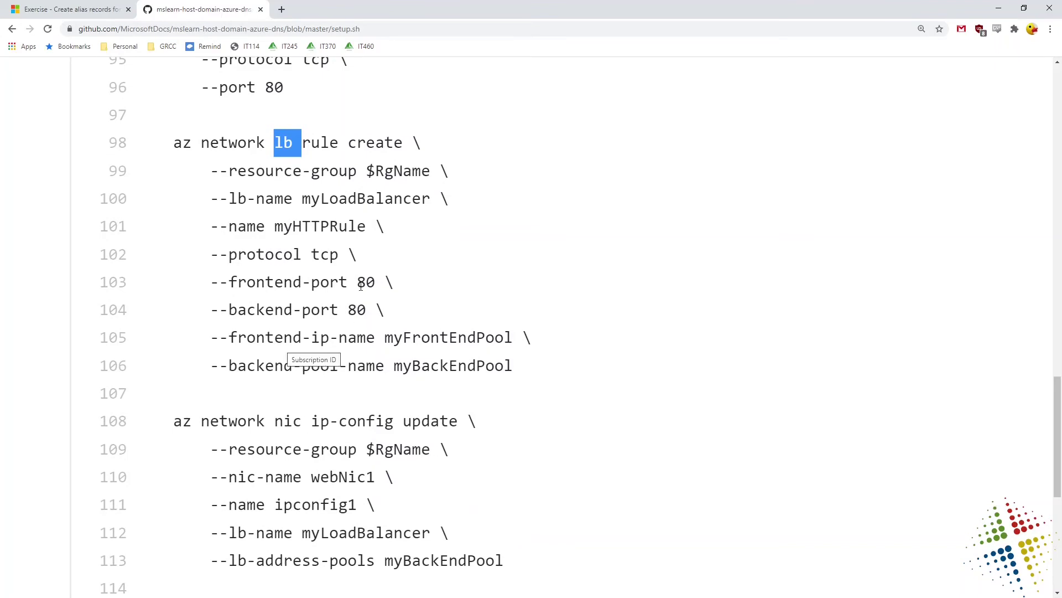
Step: Examine the load balancer rule's ports, the two NIC ip-config update commands and the closing public IP output in setup.sh
{"action": "left_click_drag", "start_coordinate": [366, 283], "coordinate": [356, 283]}
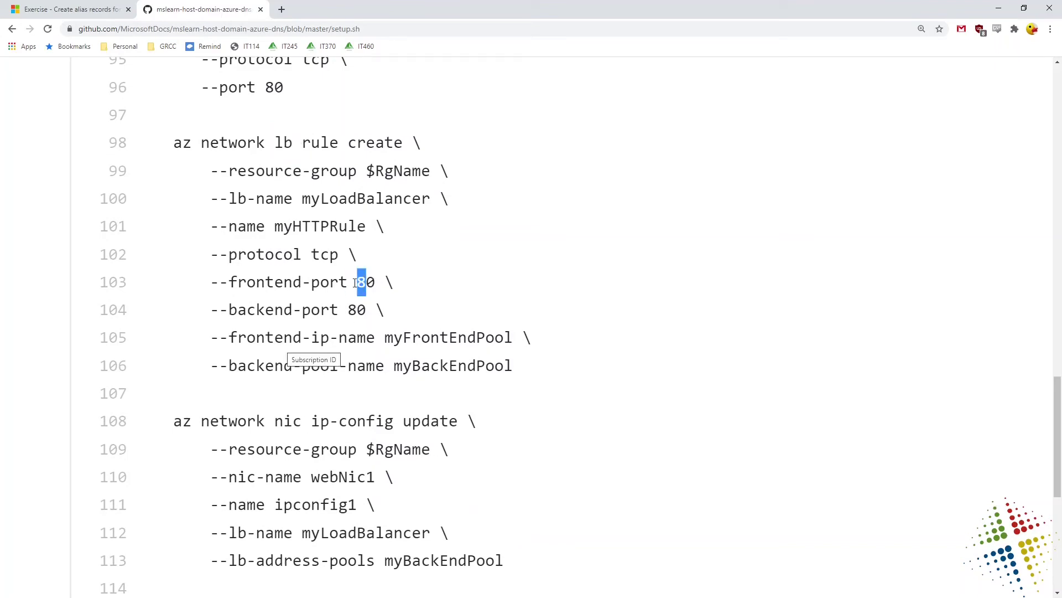
{"action": "scroll", "coordinate": [356, 283], "scroll_direction": "down", "scroll_amount": 6}
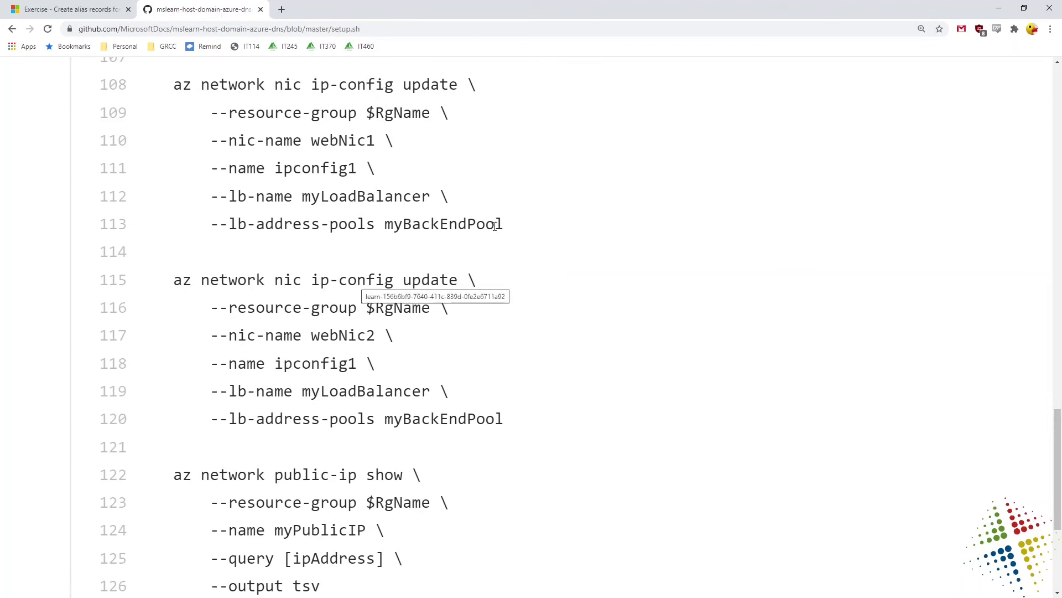
{"action": "double_click", "coordinate": [426, 85]}
{"action": "left_click_drag", "start_coordinate": [394, 84], "coordinate": [276, 87]}
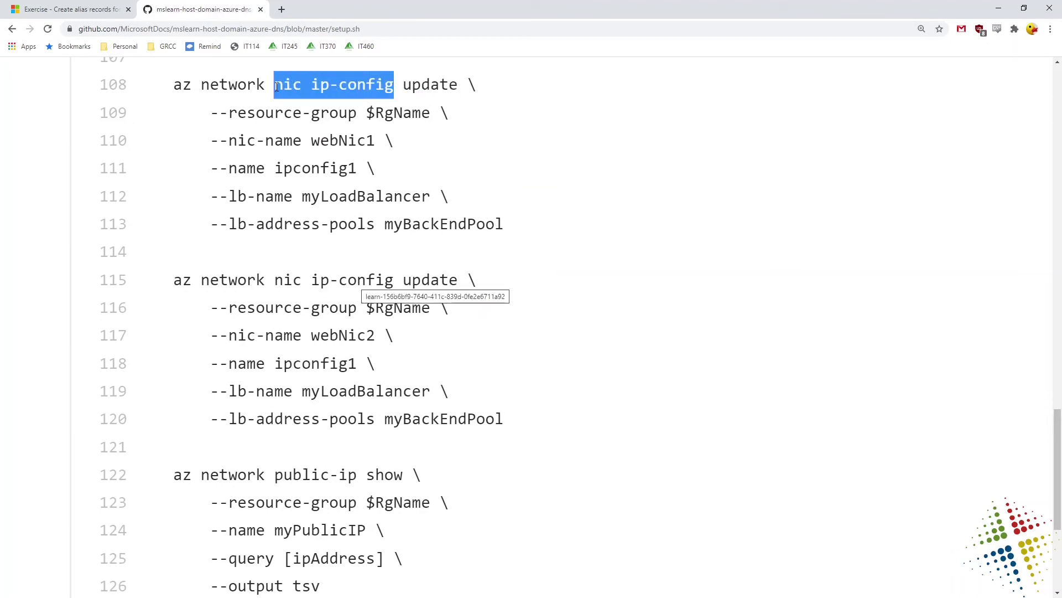
{"action": "left_click_drag", "start_coordinate": [429, 199], "coordinate": [211, 198]}
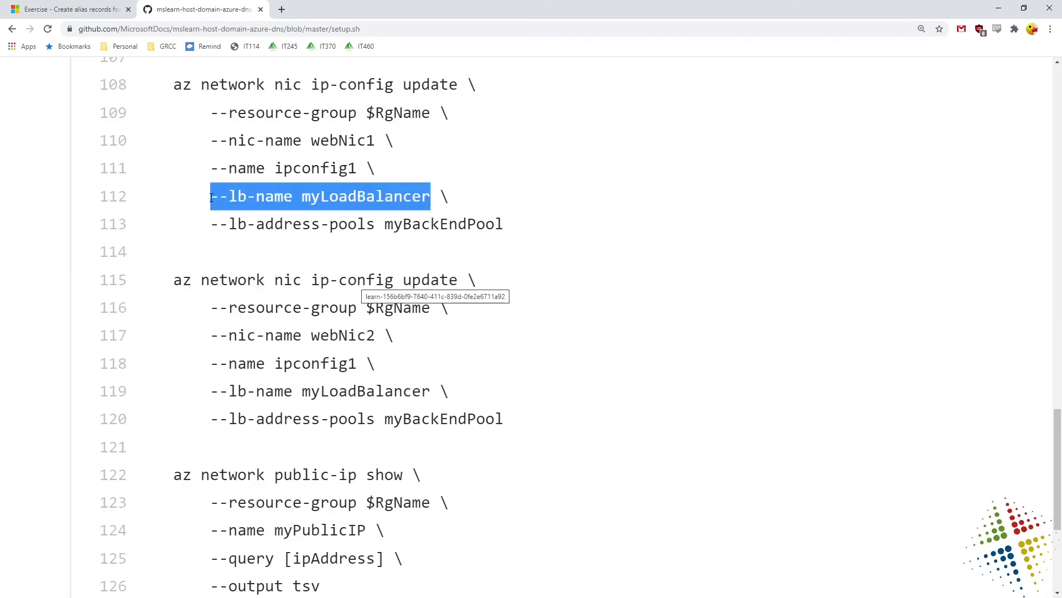
{"action": "left_click_drag", "start_coordinate": [428, 390], "coordinate": [223, 391]}
{"action": "scroll", "coordinate": [474, 419], "scroll_direction": "down", "scroll_amount": 6}
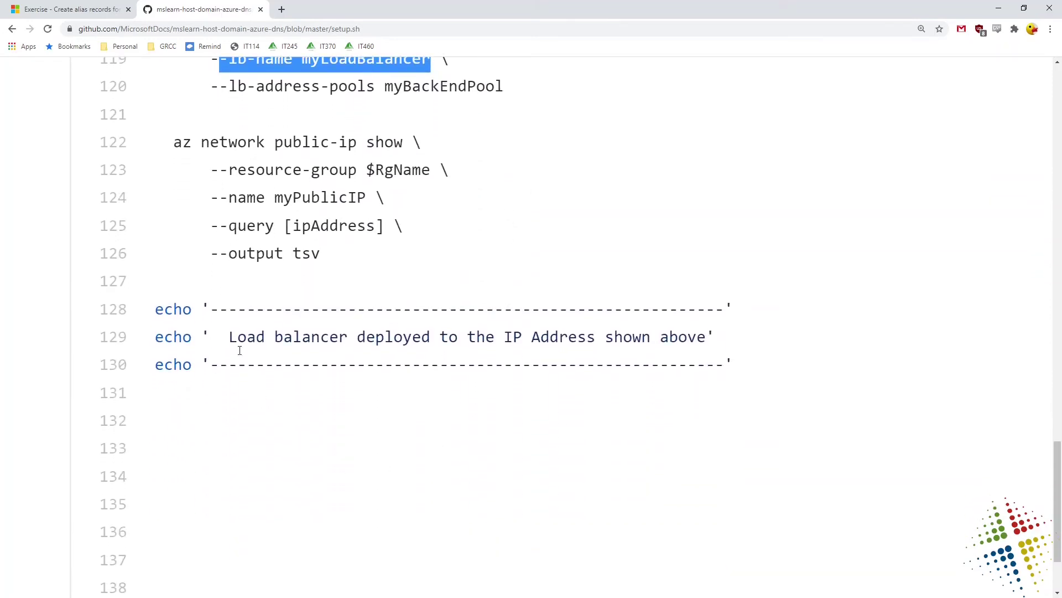
Step: Return to the alias records exercise and review the full list of resources the running setup script creates
{"action": "left_click", "coordinate": [33, 6]}
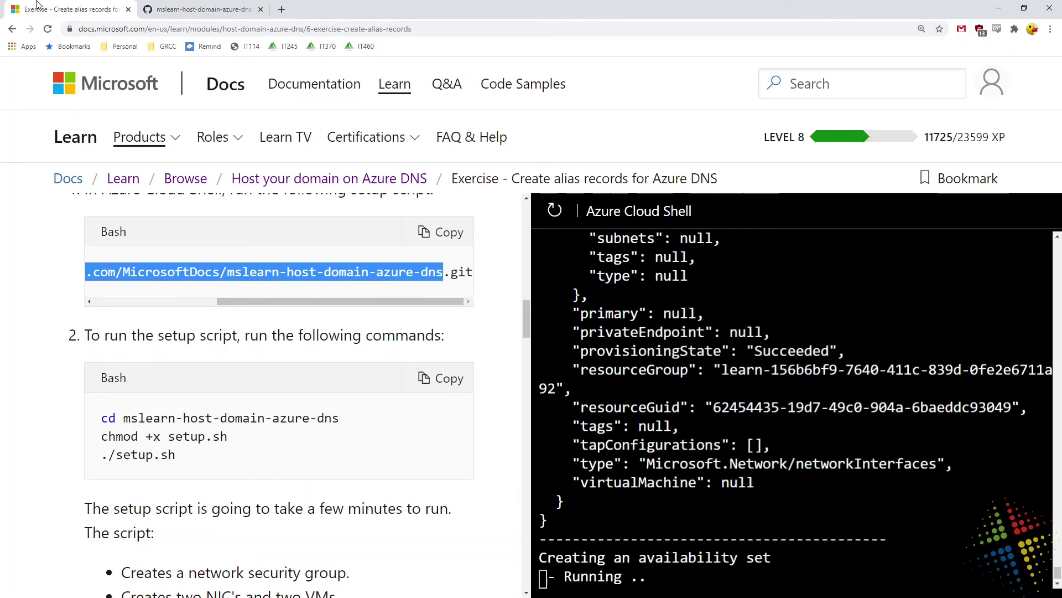
{"action": "left_click", "coordinate": [271, 315]}
{"action": "scroll", "coordinate": [271, 315], "scroll_direction": "down", "scroll_amount": 5}
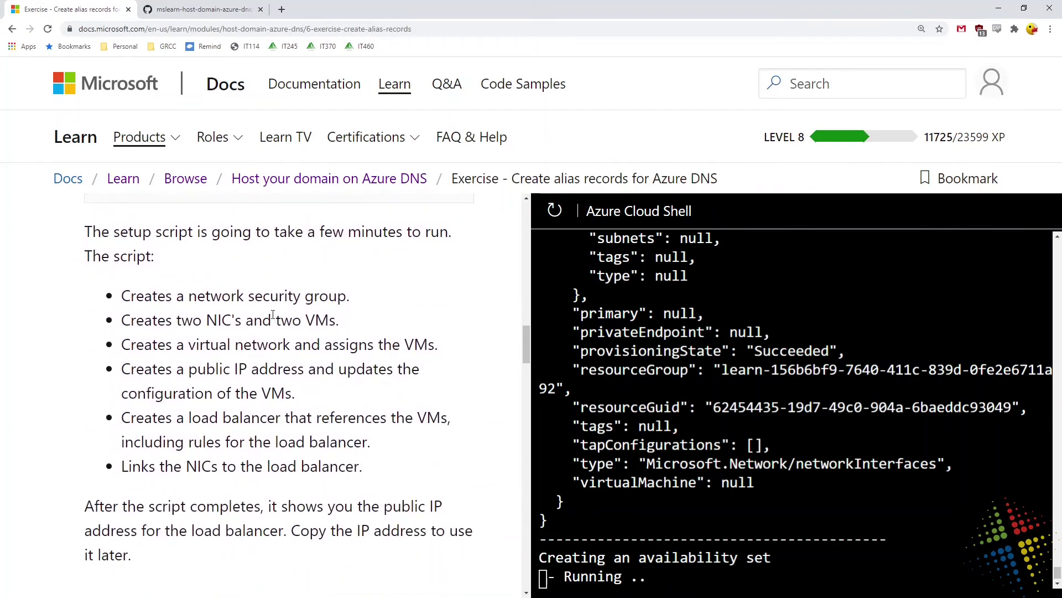
{"action": "scroll", "coordinate": [273, 314], "scroll_direction": "down", "scroll_amount": 3}
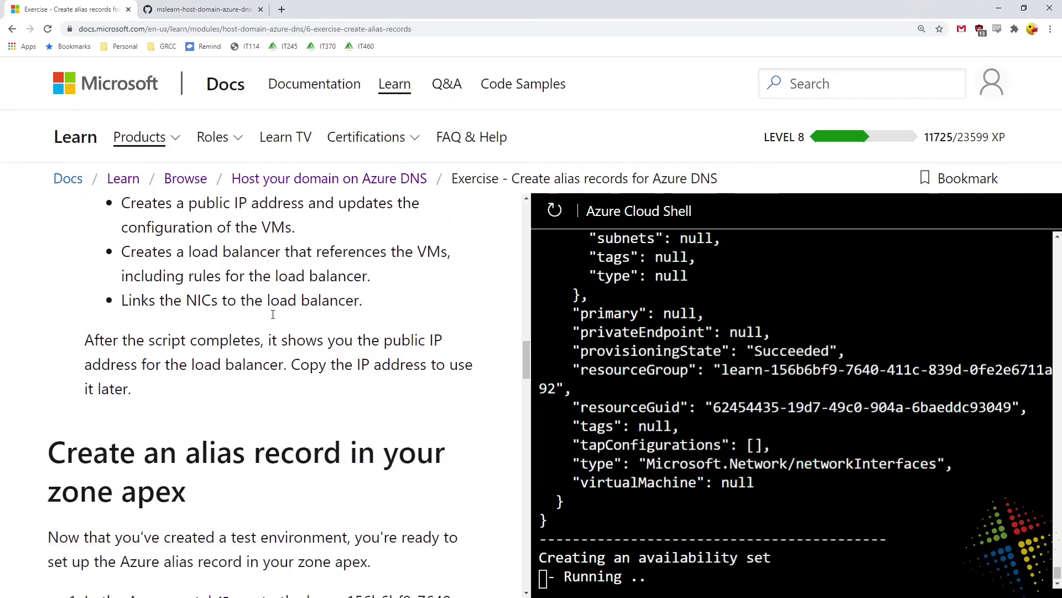
{"action": "scroll", "coordinate": [143, 235], "scroll_direction": "up", "scroll_amount": 2}
{"action": "left_click_drag", "start_coordinate": [130, 239], "coordinate": [391, 271]}
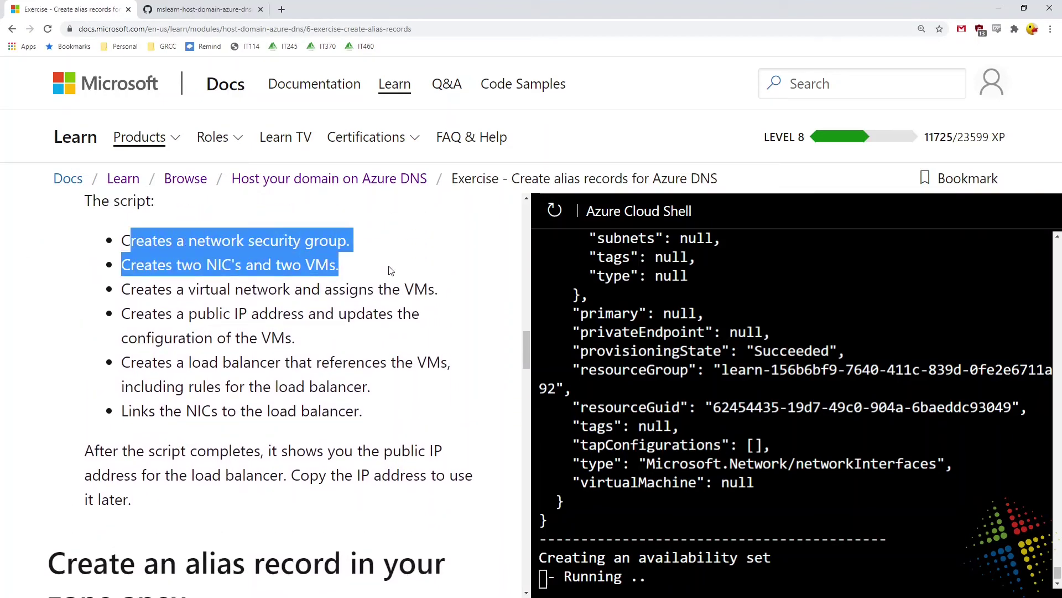
{"action": "left_click_drag", "start_coordinate": [431, 278], "coordinate": [436, 283]}
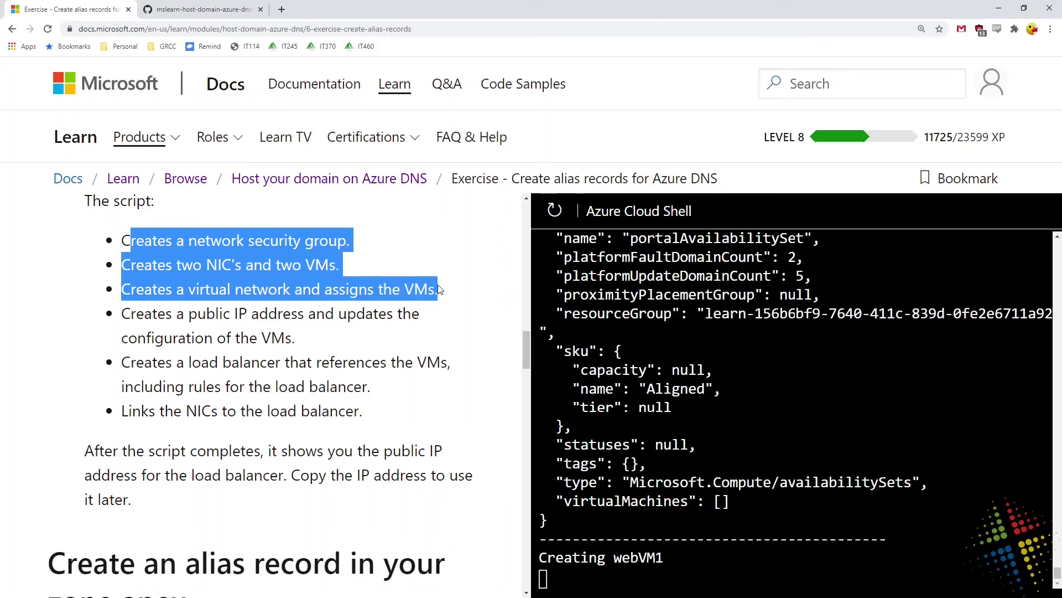
{"action": "left_click_drag", "start_coordinate": [439, 289], "coordinate": [435, 419]}
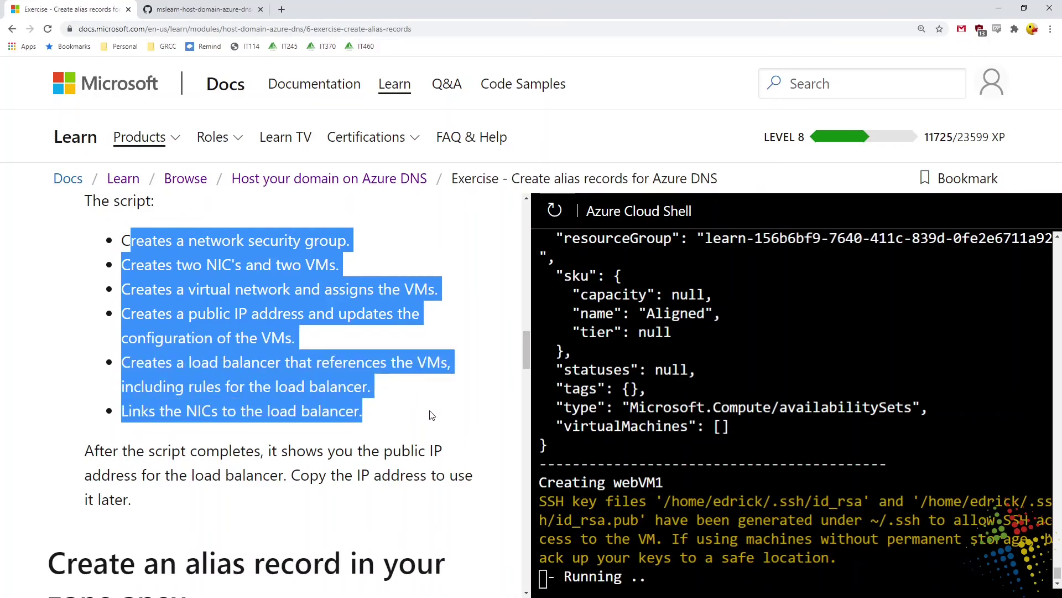
Step: Read the exercise's settings for creating an alias record in the zone apex, including the myPublicIP resource choice
{"action": "scroll", "coordinate": [432, 415], "scroll_direction": "down", "scroll_amount": 6}
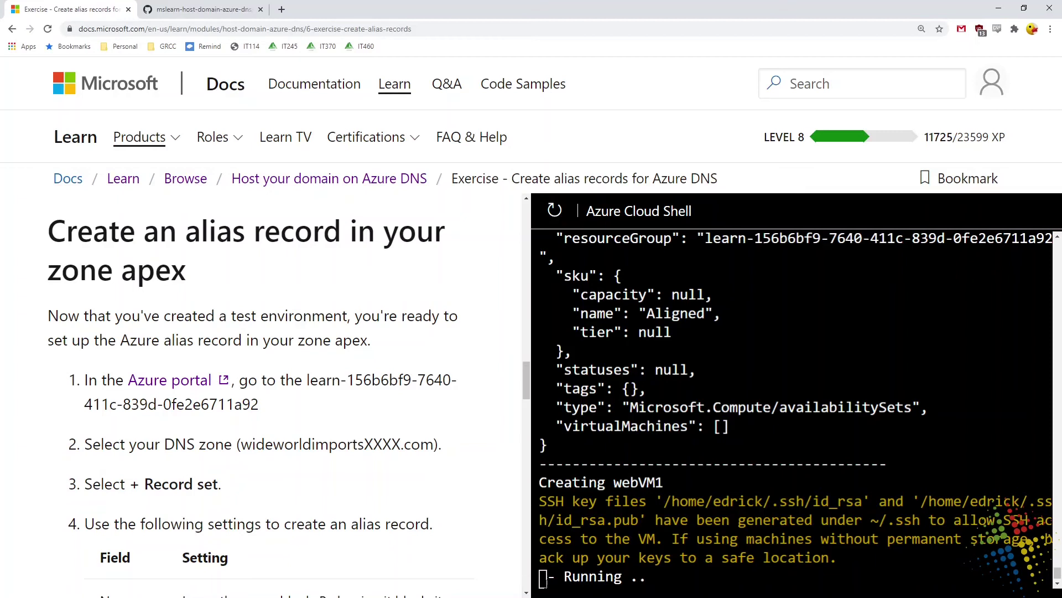
{"action": "scroll", "coordinate": [365, 497], "scroll_direction": "down", "scroll_amount": 4}
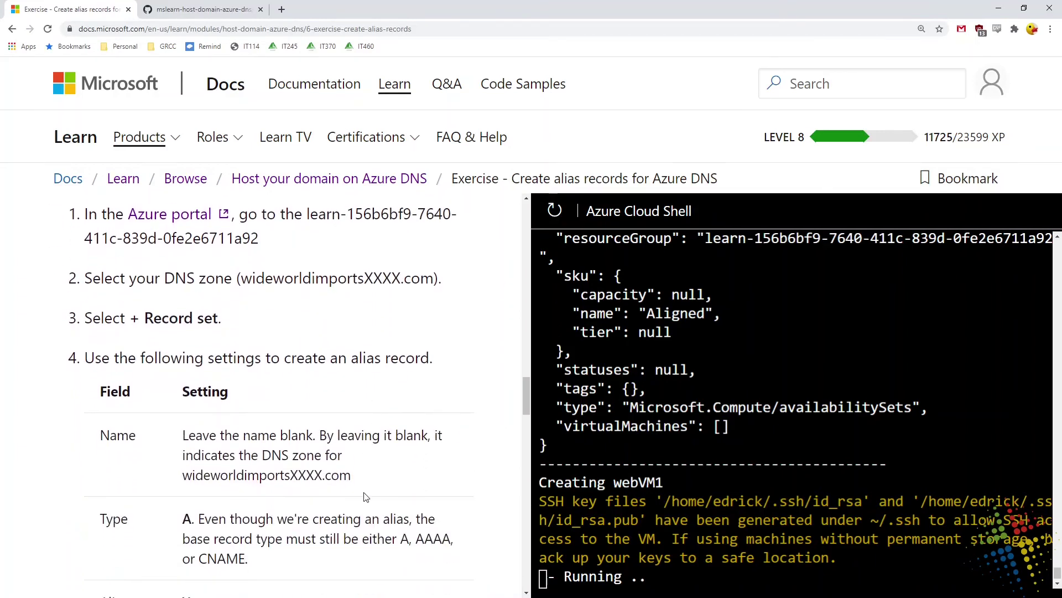
{"action": "scroll", "coordinate": [366, 497], "scroll_direction": "down", "scroll_amount": 5}
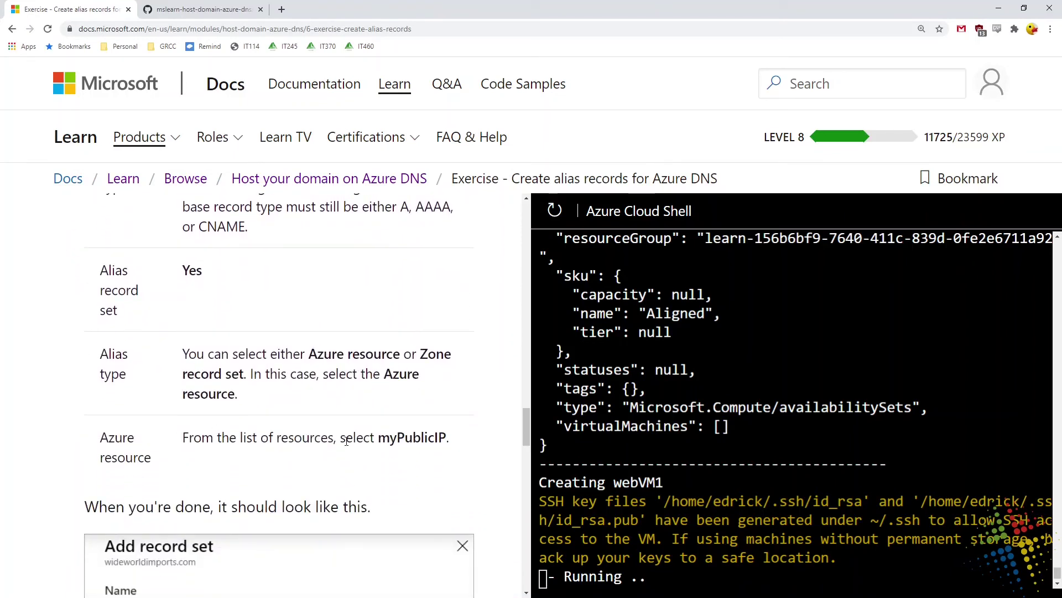
{"action": "left_click_drag", "start_coordinate": [346, 438], "coordinate": [482, 447]}
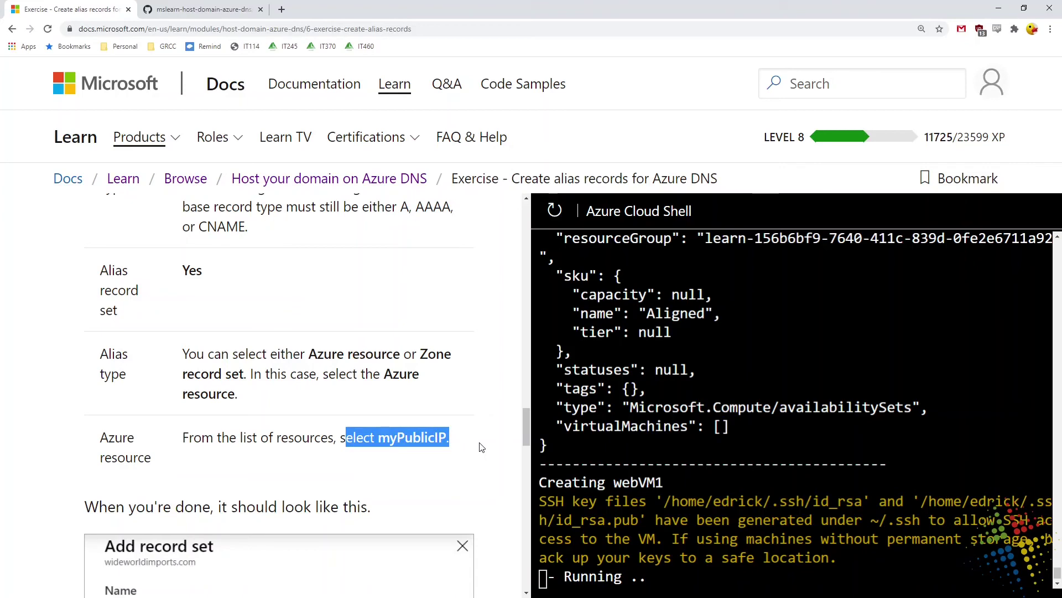
{"action": "scroll", "coordinate": [482, 447], "scroll_direction": "up", "scroll_amount": 2}
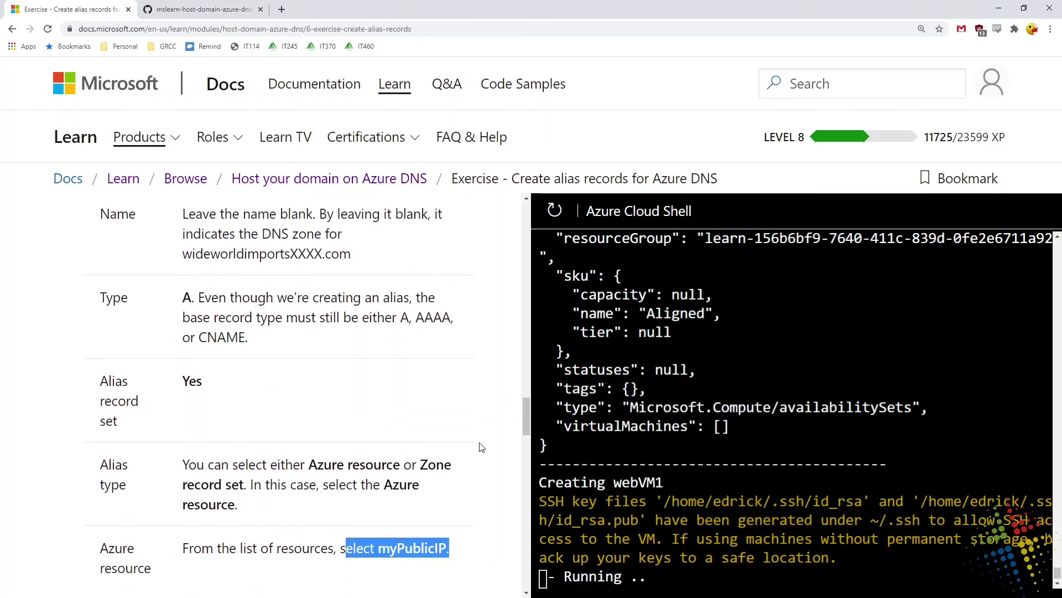
{"action": "scroll", "coordinate": [482, 447], "scroll_direction": "down", "scroll_amount": 3}
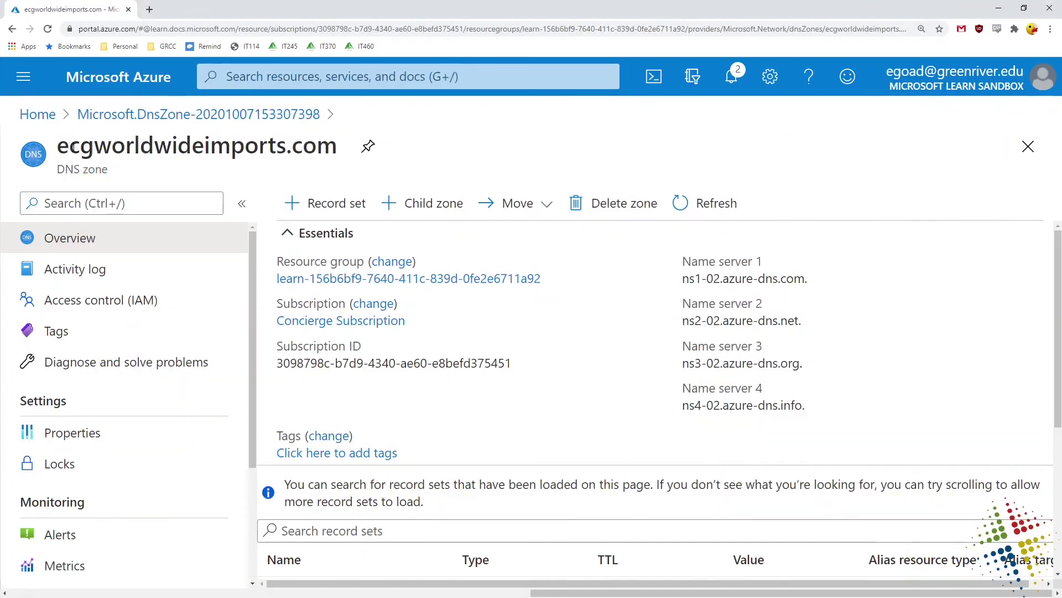
{"action": "left_click", "coordinate": [670, 332]}
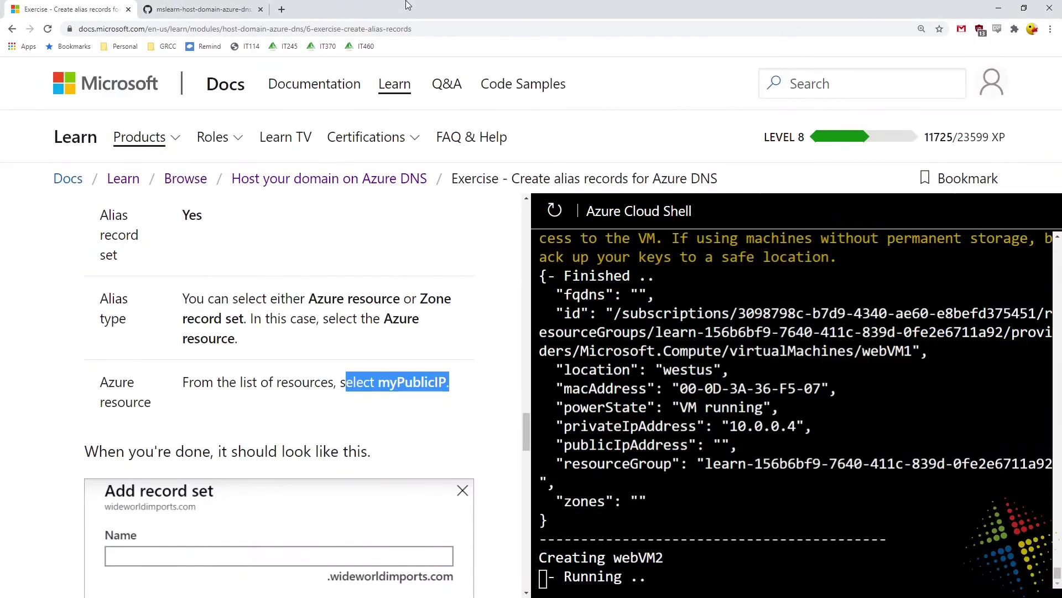
{"action": "left_click", "coordinate": [204, 9]}
{"action": "left_click", "coordinate": [116, 6]}
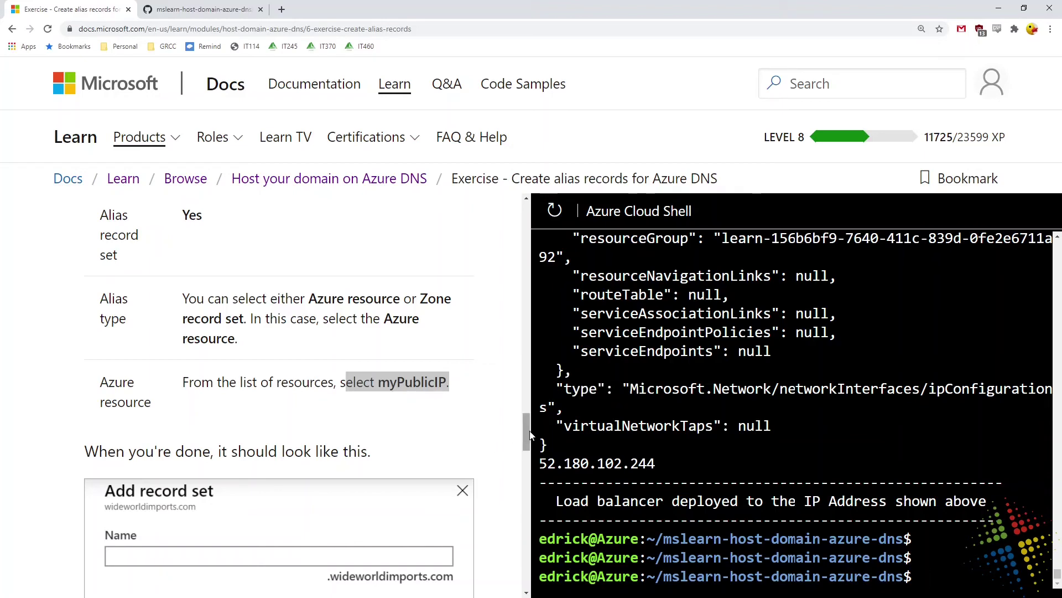
Step: Recheck the exercise's script summary from the NICs and VMs through linking the NICs to the load balancer
{"action": "left_click_drag", "start_coordinate": [529, 435], "coordinate": [522, 347]}
{"action": "left_click_drag", "start_coordinate": [124, 284], "coordinate": [410, 397]}
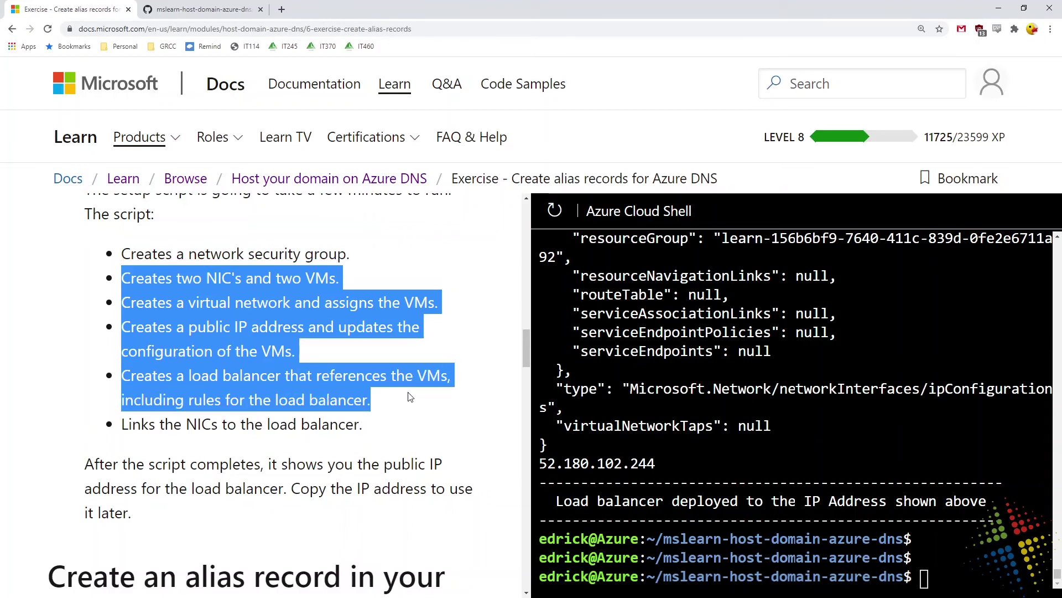
{"action": "left_click_drag", "start_coordinate": [410, 397], "coordinate": [404, 422]}
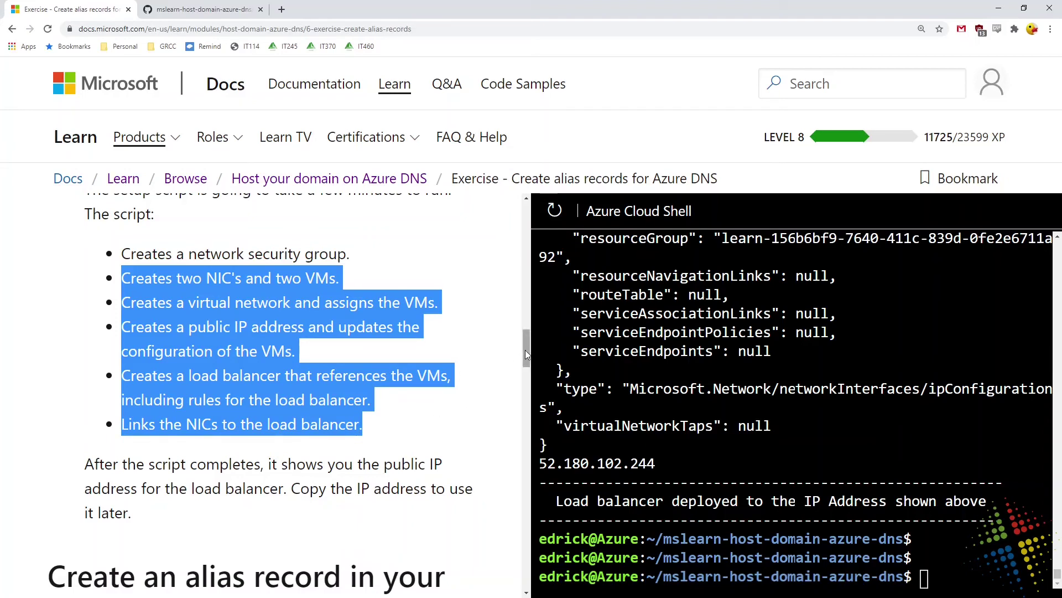
Step: Bring up the exercise's alias record instructions and open the ecgworldwideimports.com DNS zone in the Azure portal
{"action": "left_click_drag", "start_coordinate": [526, 350], "coordinate": [531, 399]}
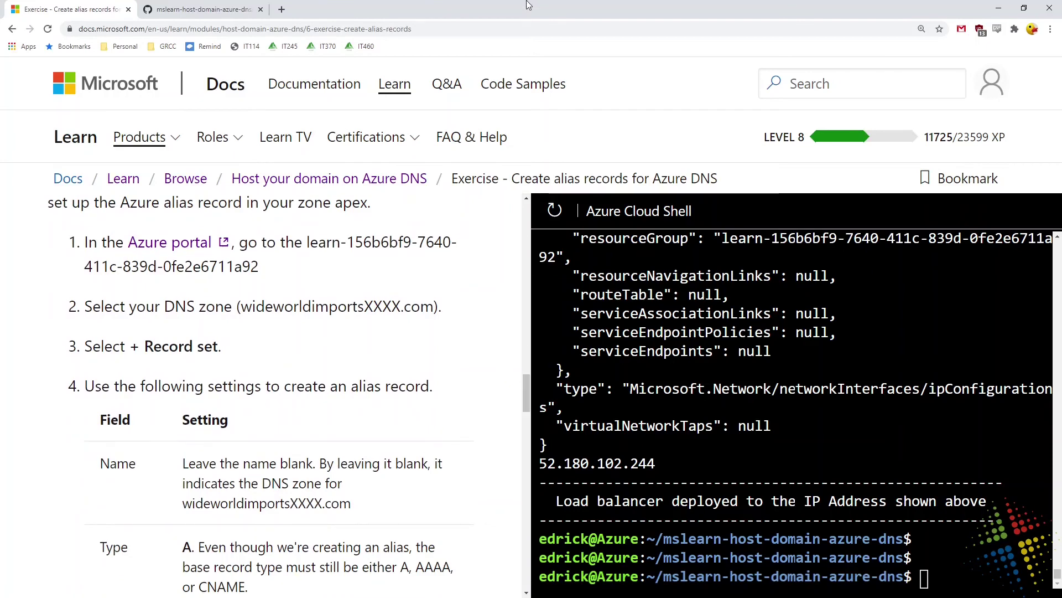
{"action": "left_click_drag", "start_coordinate": [366, 6], "coordinate": [264, 167]}
{"action": "left_click", "coordinate": [266, 145]}
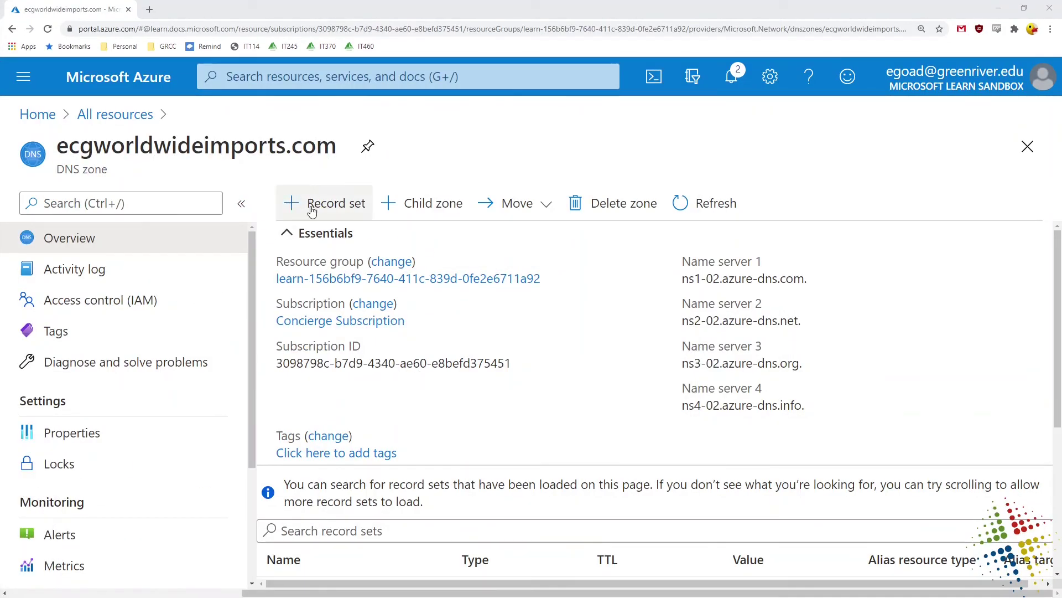
{"action": "left_click", "coordinate": [291, 211]}
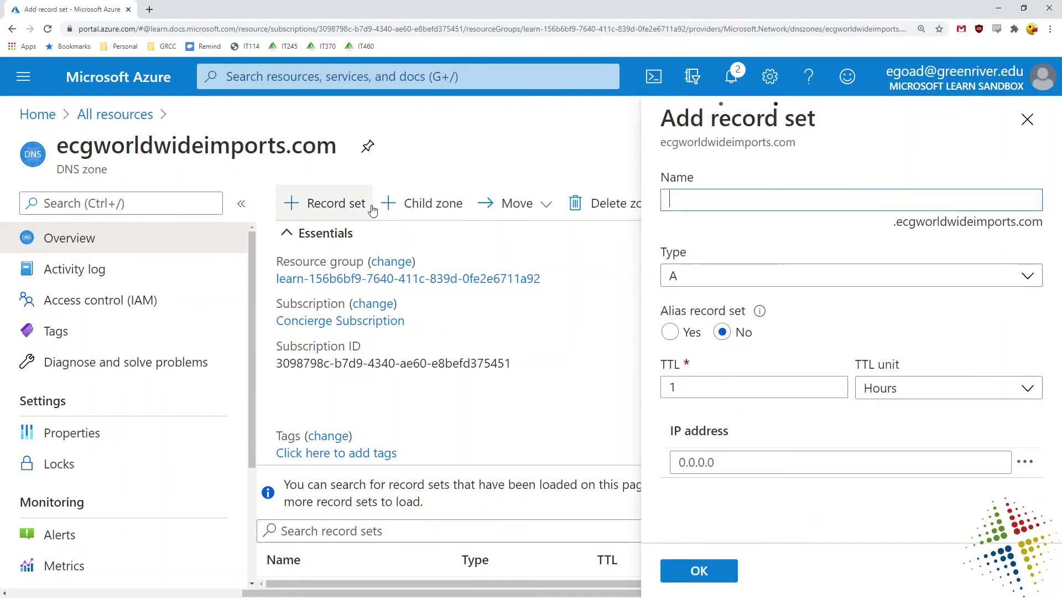
{"action": "left_click", "coordinate": [670, 332]}
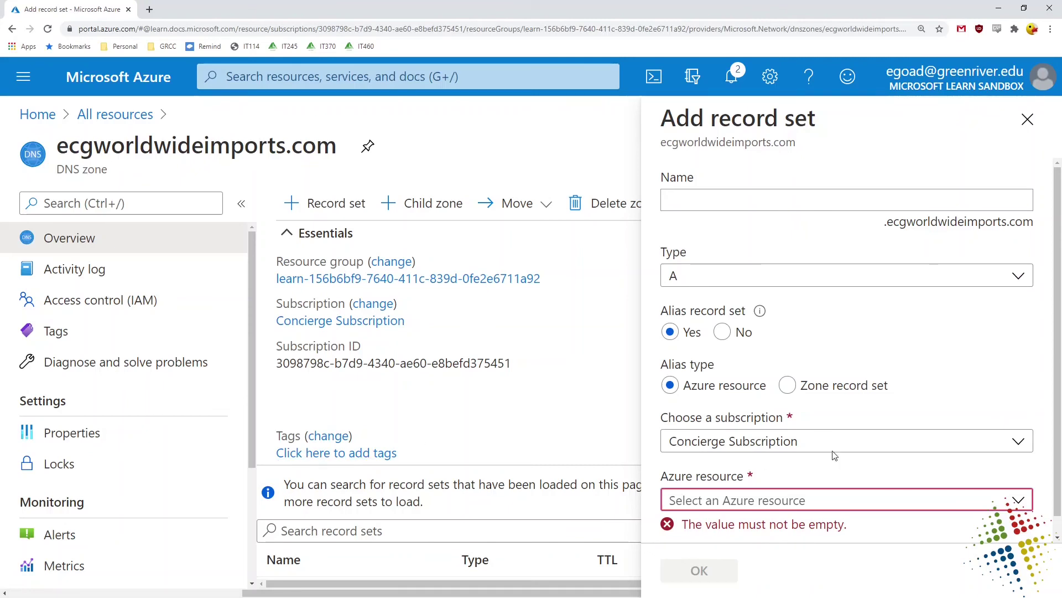
{"action": "left_click", "coordinate": [997, 504]}
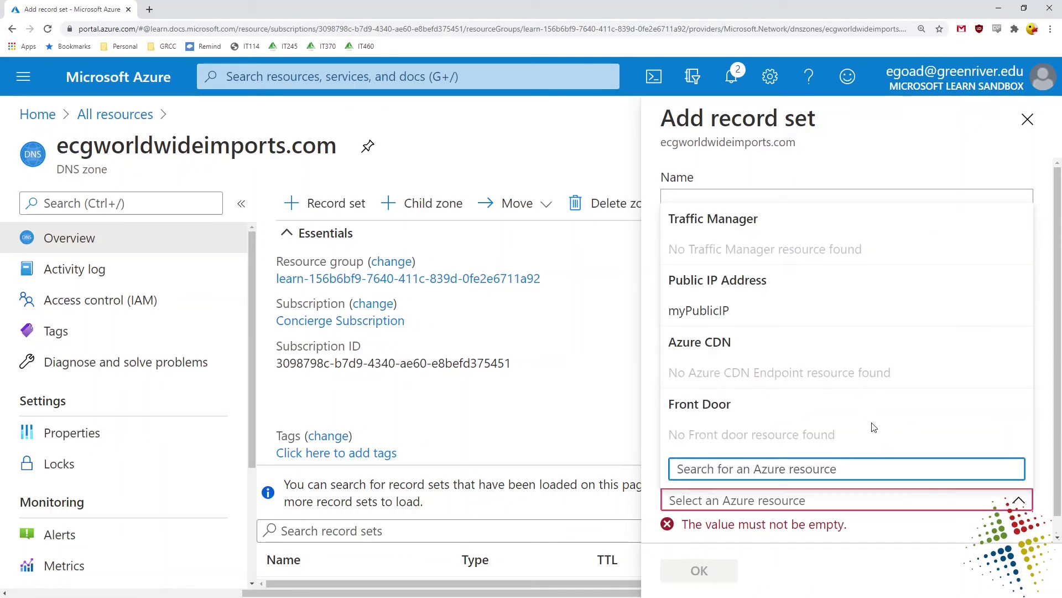
{"action": "left_click", "coordinate": [451, 238]}
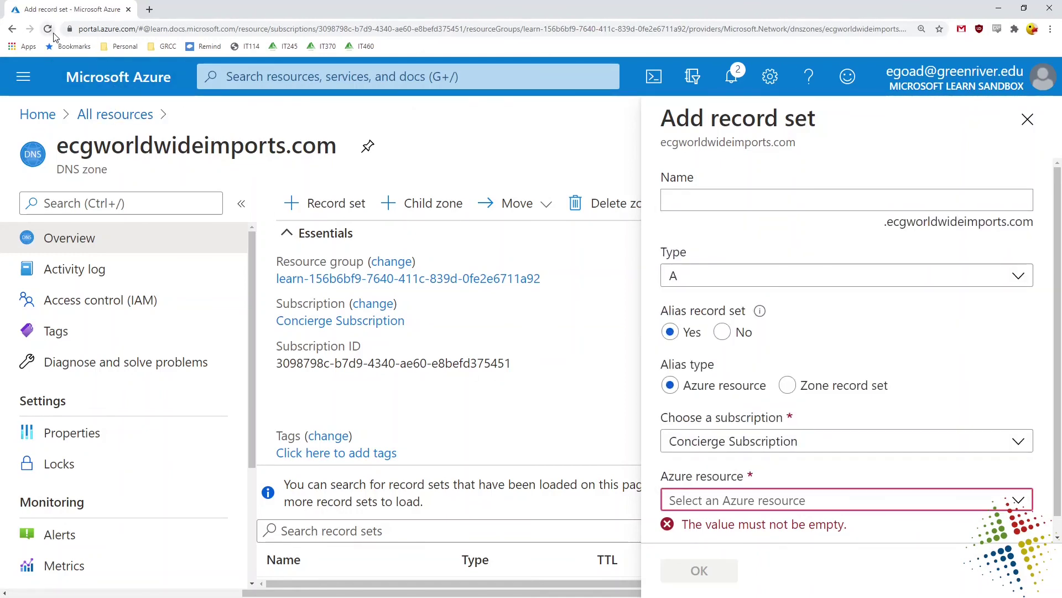
{"action": "left_click", "coordinate": [48, 29]}
{"action": "left_click", "coordinate": [586, 96]}
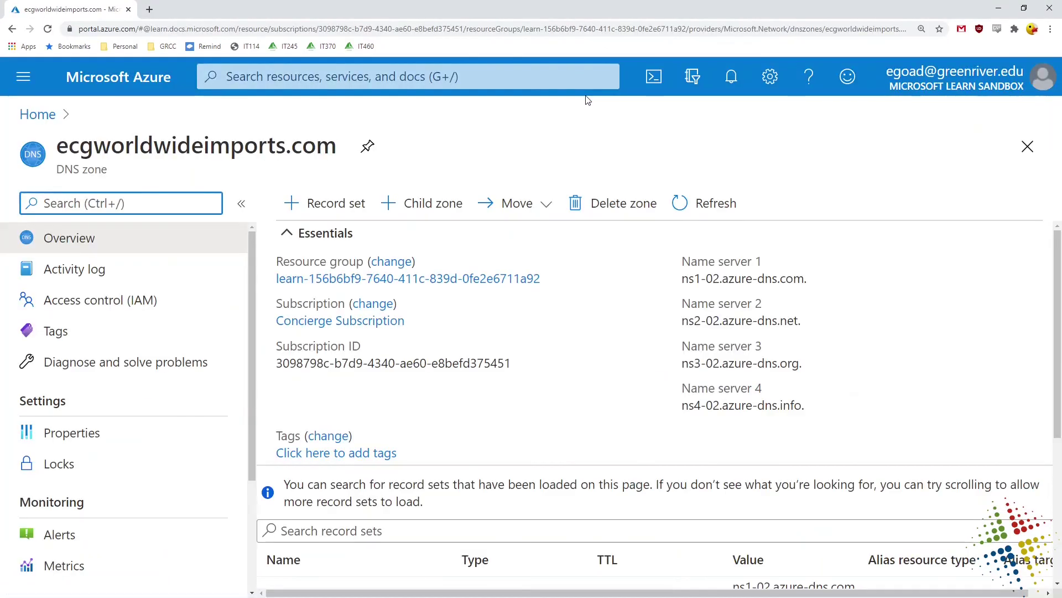
Step: Add an A alias record set with a blank name to the DNS zone, targeting the Azure resource myPublicIP with a 1-hour TTL
{"action": "left_click", "coordinate": [339, 208]}
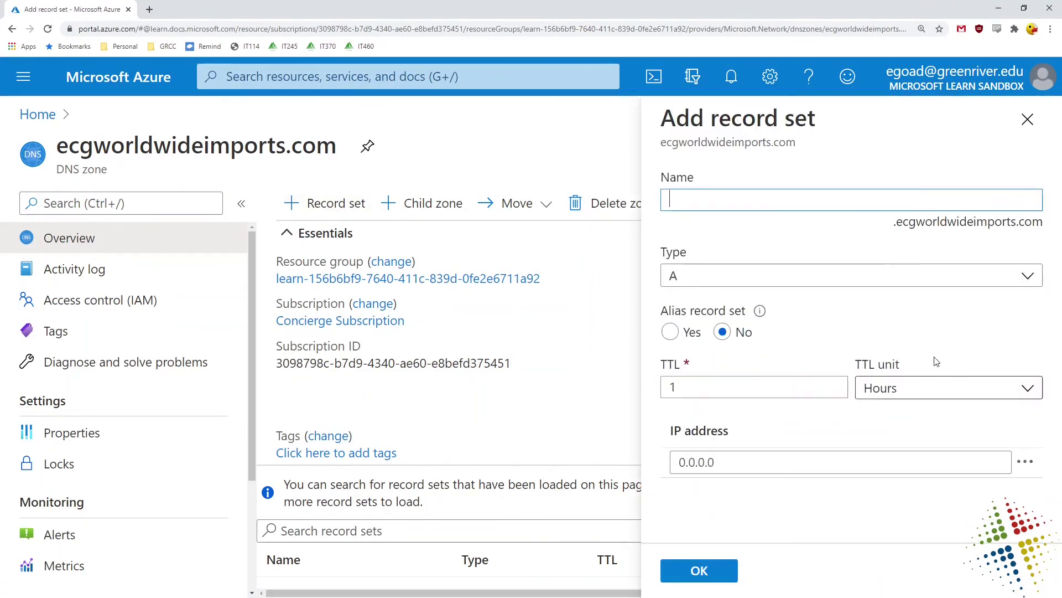
{"action": "left_click", "coordinate": [670, 332]}
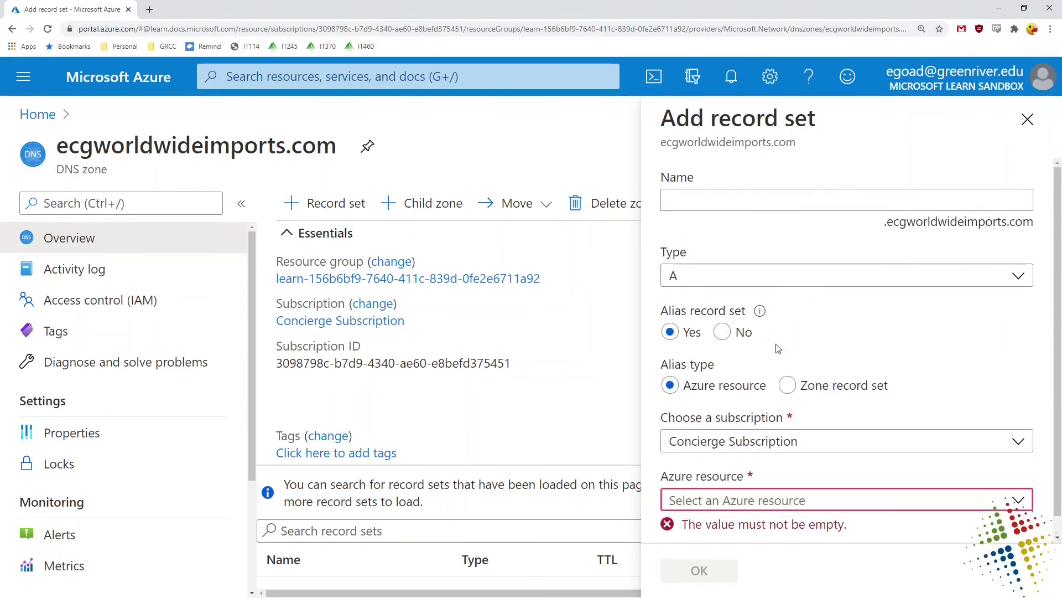
{"action": "scroll", "coordinate": [802, 421], "scroll_direction": "down", "scroll_amount": 1}
{"action": "left_click", "coordinate": [1018, 482]}
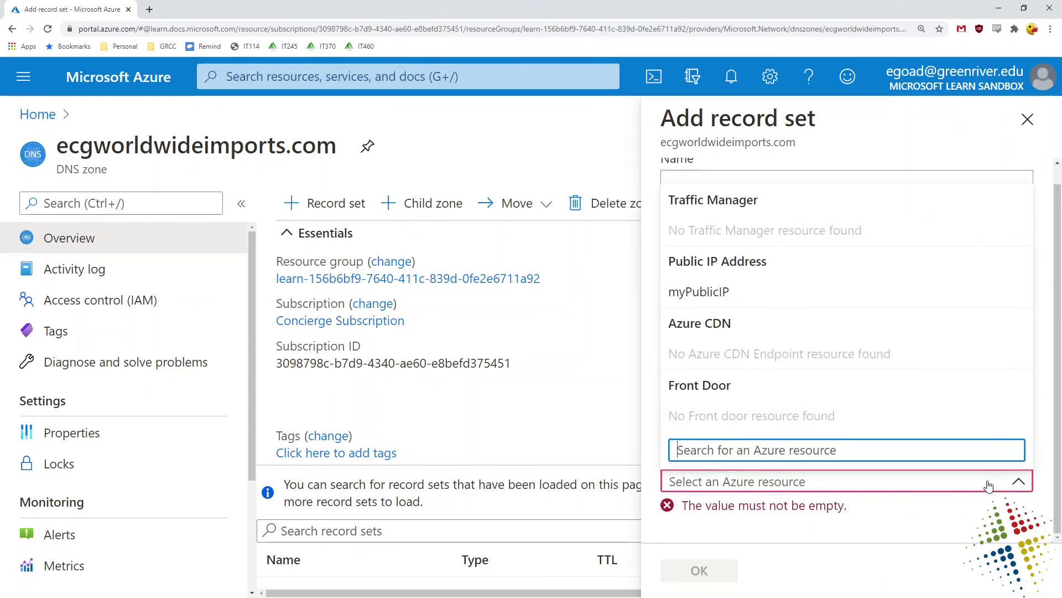
{"action": "type", "text": "my"}
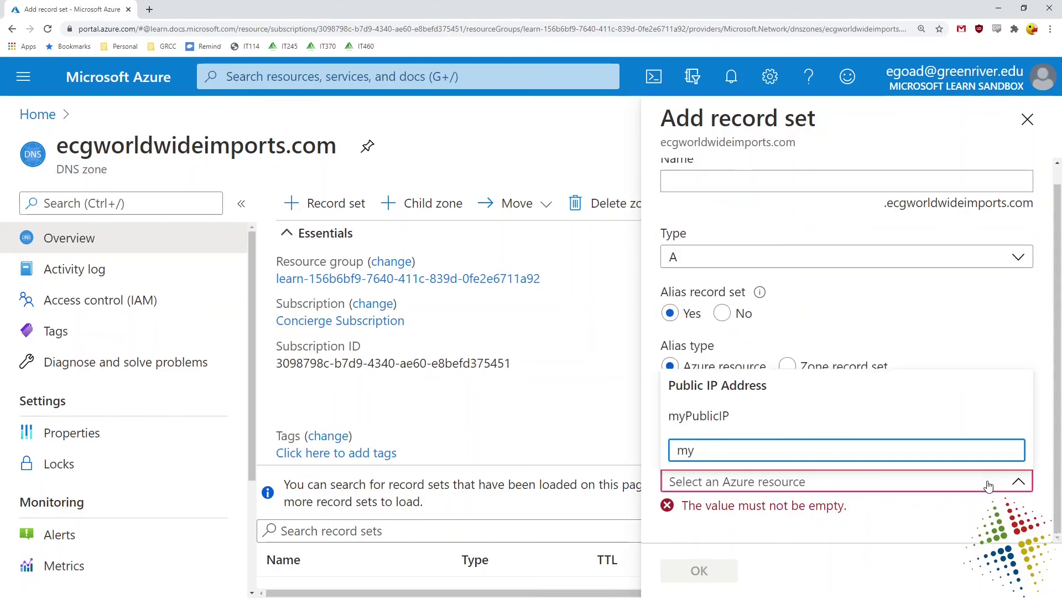
{"action": "left_click", "coordinate": [742, 416]}
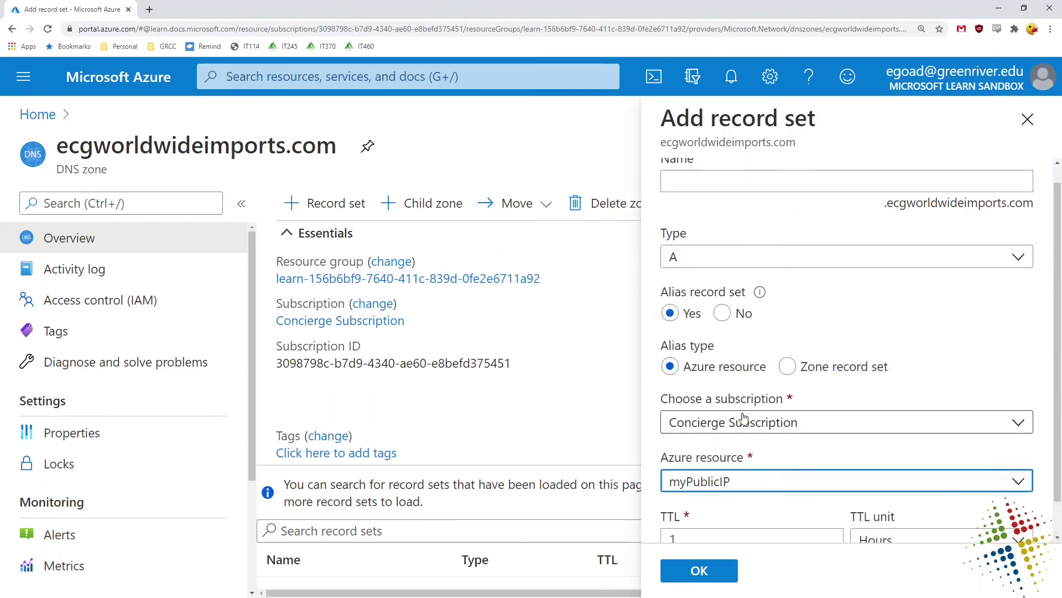
{"action": "scroll", "coordinate": [755, 482], "scroll_direction": "down", "scroll_amount": 1}
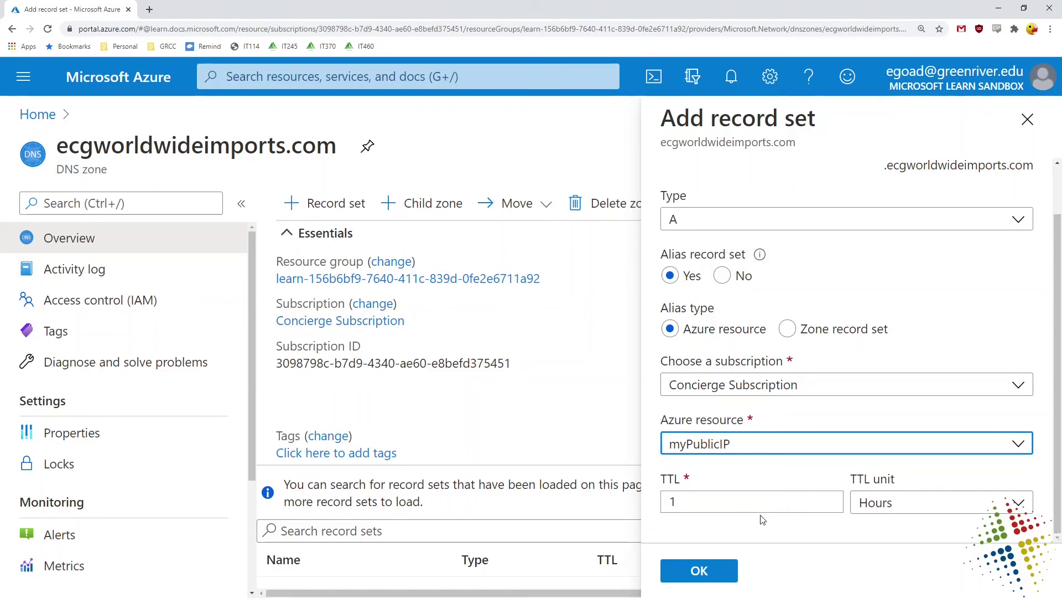
{"action": "left_click", "coordinate": [696, 571]}
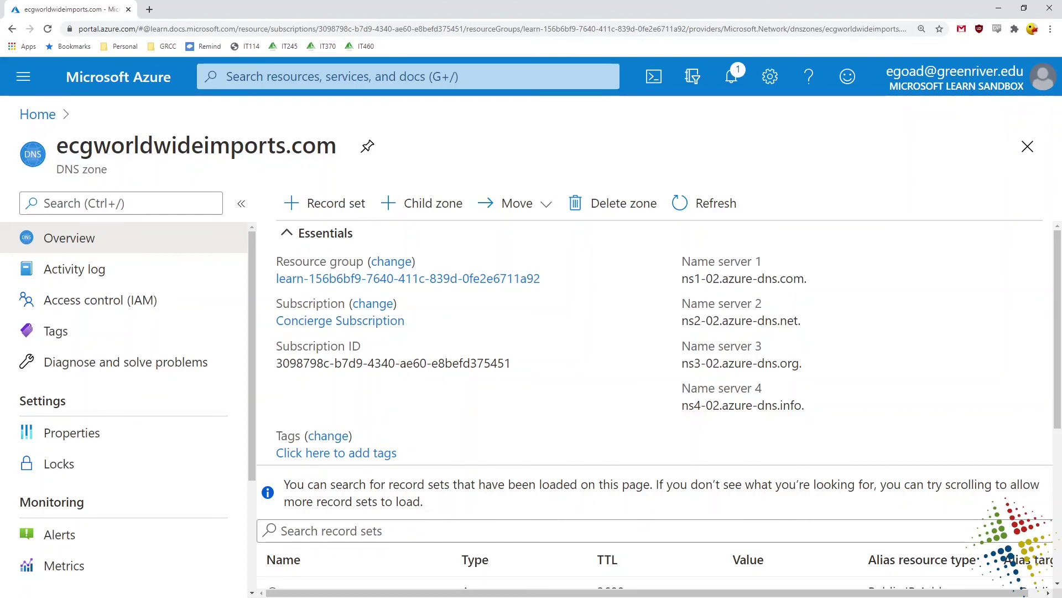
Step: Open the myPublicIP resource from the list of all resources and copy its IP address
{"action": "left_click", "coordinate": [46, 117]}
{"action": "left_click", "coordinate": [228, 188]}
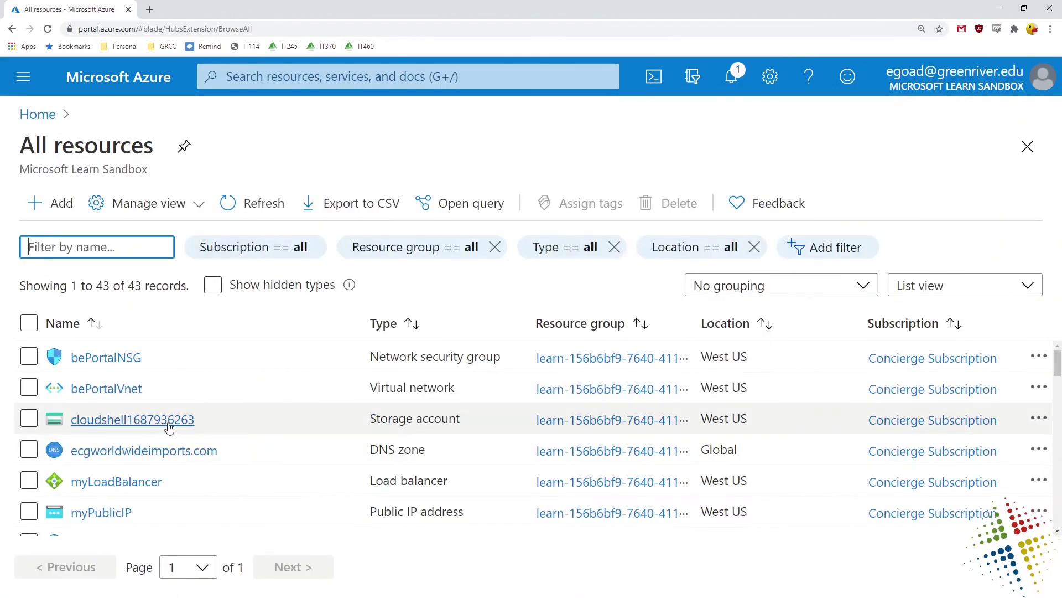
{"action": "scroll", "coordinate": [166, 423], "scroll_direction": "down", "scroll_amount": 1}
{"action": "left_click", "coordinate": [104, 458]}
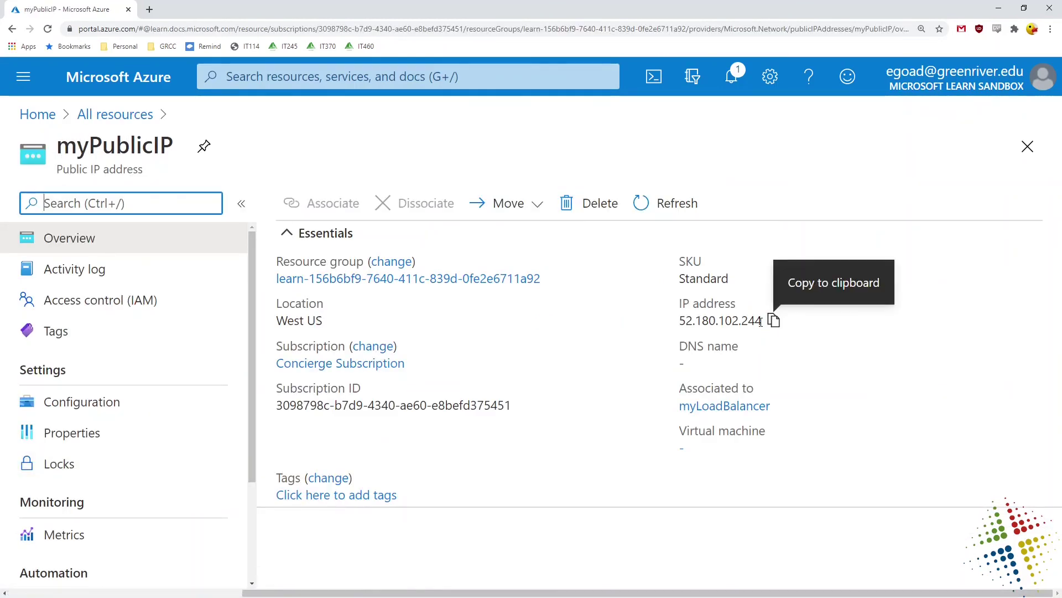
{"action": "left_click_drag", "start_coordinate": [761, 320], "coordinate": [680, 321]}
{"action": "key", "text": "ctrl+c"}
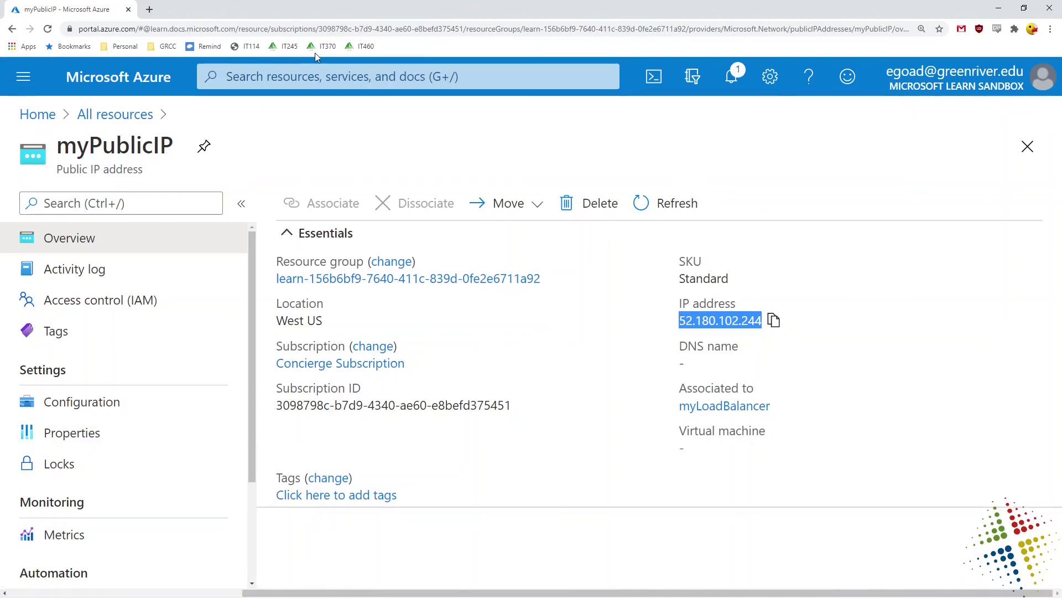
Step: Load 52.180.102.244 in a new browser tab, enlarge the page and reload it to test the load balancer
{"action": "left_click", "coordinate": [150, 9]}
{"action": "key", "text": "ctrl+v"}
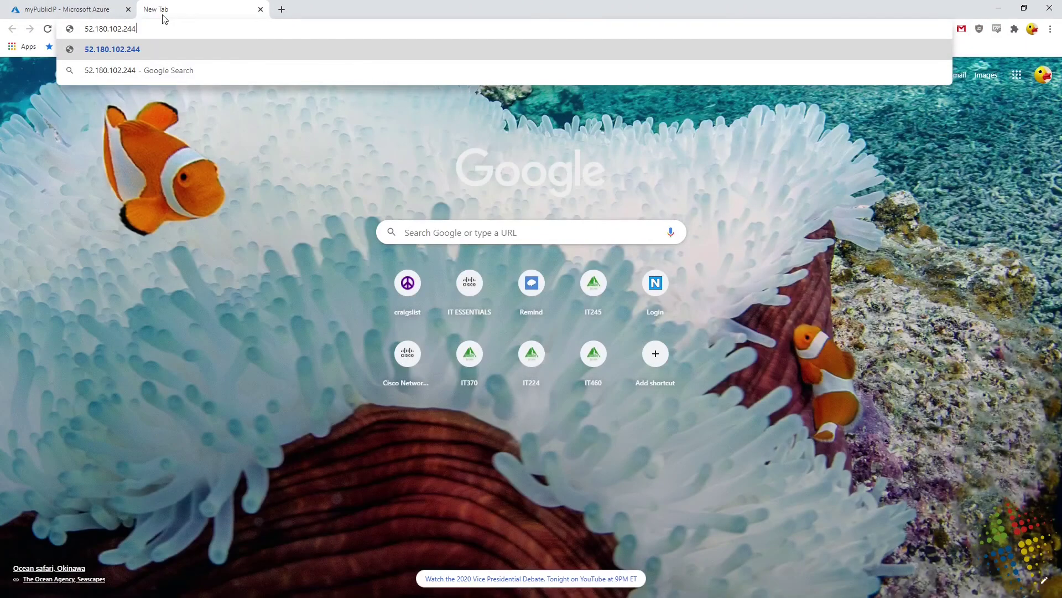
{"action": "key", "text": "Return"}
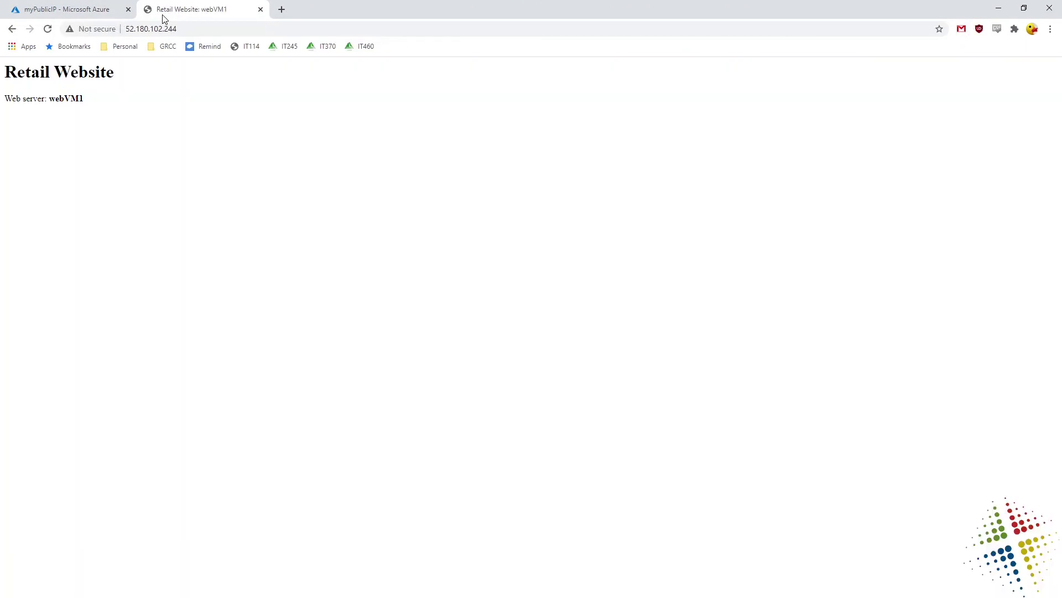
{"action": "key", "text": "ctrl+plus"}
{"action": "key", "text": "ctrl+plus"}
{"action": "key", "text": "ctrl+plus"}
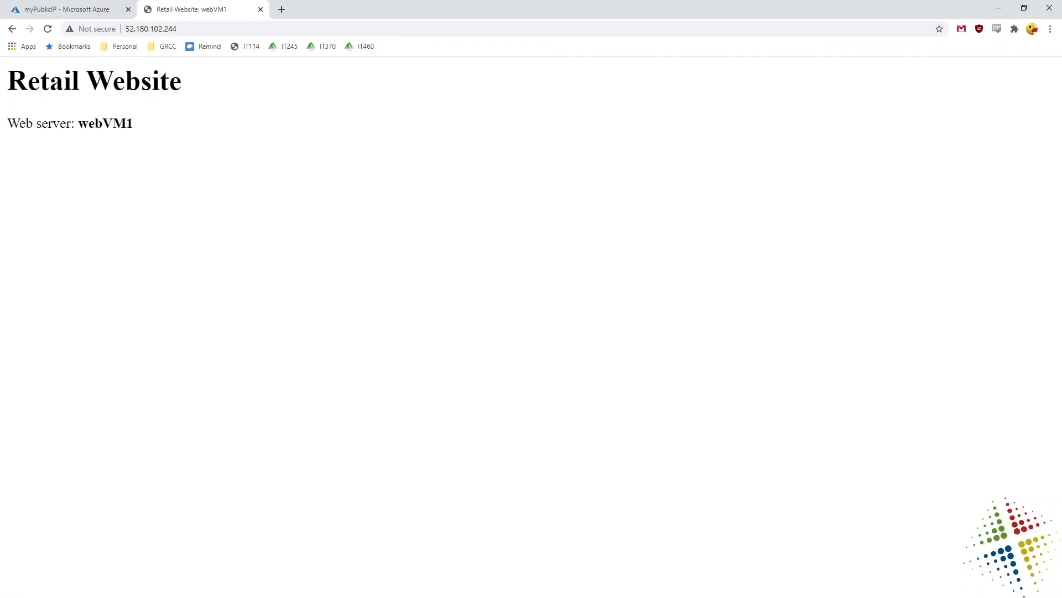
{"action": "key", "text": "F5"}
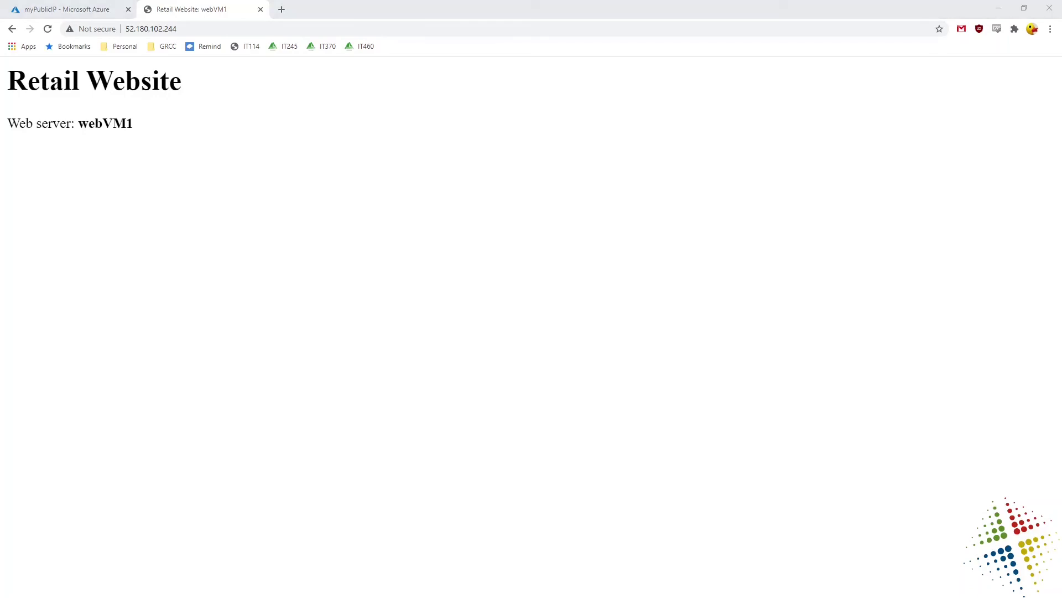
Step: Switch to the Microsoft Learn exercise, continue past the XP award to the Summary unit and check the module's unit list
{"action": "left_click", "coordinate": [757, 595]}
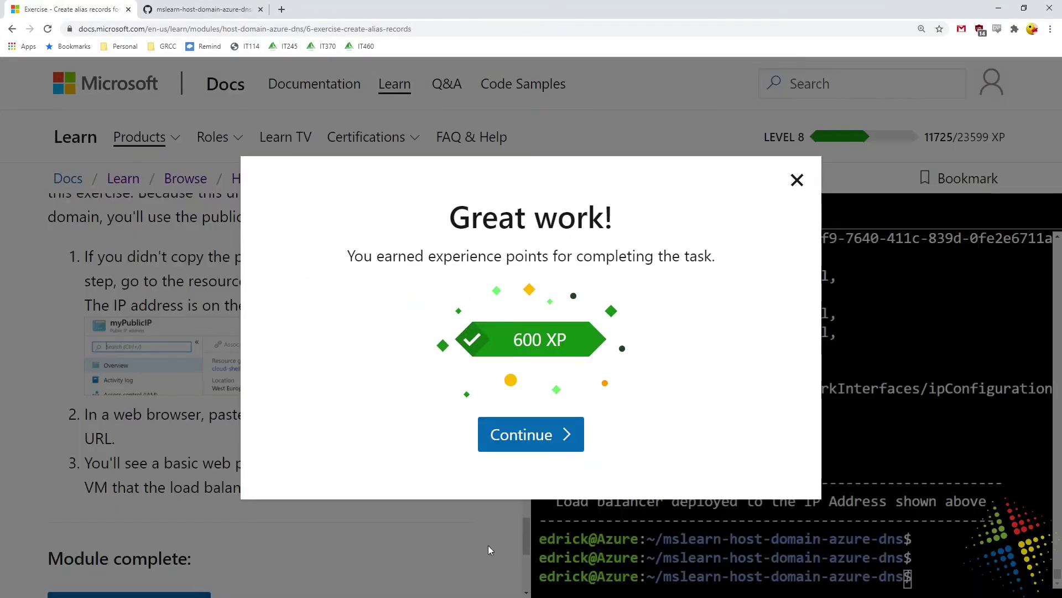
{"action": "left_click", "coordinate": [542, 447]}
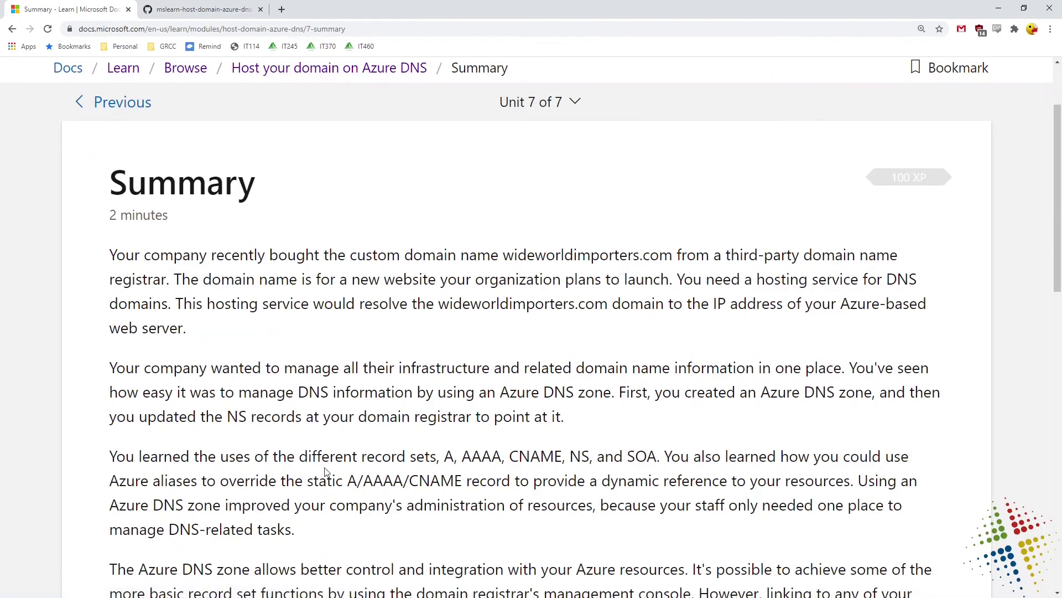
{"action": "scroll", "coordinate": [468, 338], "scroll_direction": "up", "scroll_amount": 2}
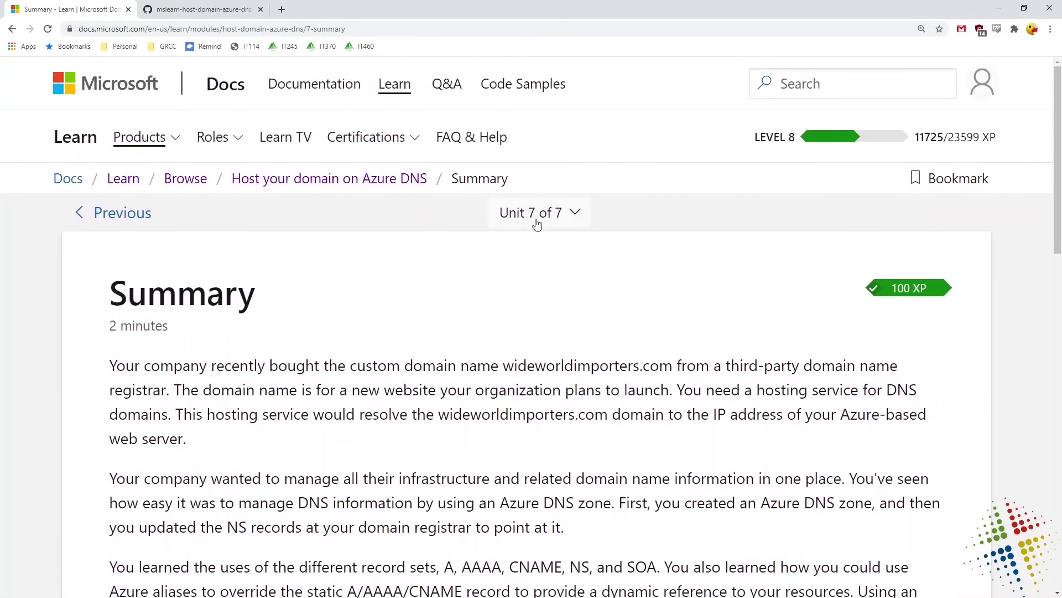
{"action": "left_click", "coordinate": [532, 212]}
{"action": "left_click", "coordinate": [797, 220]}
Step: Return to the Azure portal, reopen the ecgworldwideimports.com DNS zone and examine the apex A record's alias resource type and target
{"action": "left_click", "coordinate": [146, 7]}
{"action": "left_click", "coordinate": [99, 10]}
{"action": "left_click_drag", "start_coordinate": [242, 5], "coordinate": [307, 293]}
{"action": "key", "text": "super+Down"}
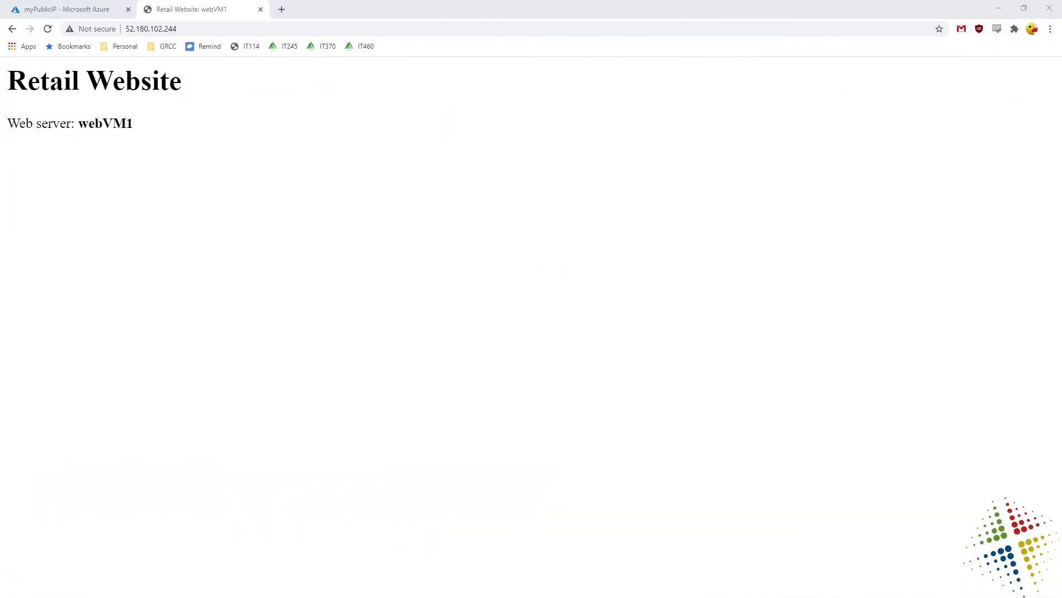
{"action": "left_click", "coordinate": [34, 7]}
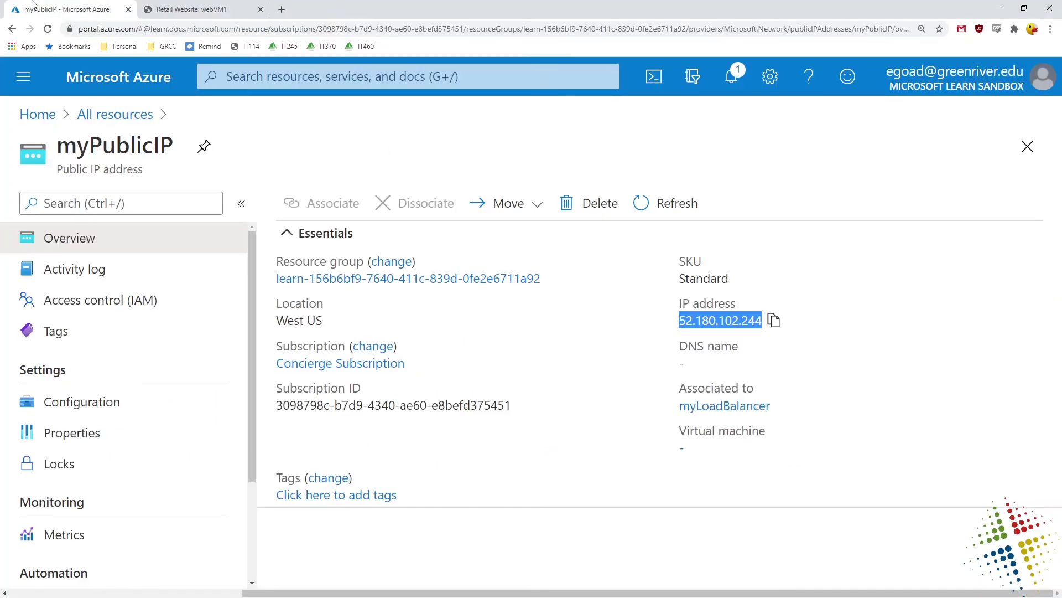
{"action": "left_click", "coordinate": [116, 114]}
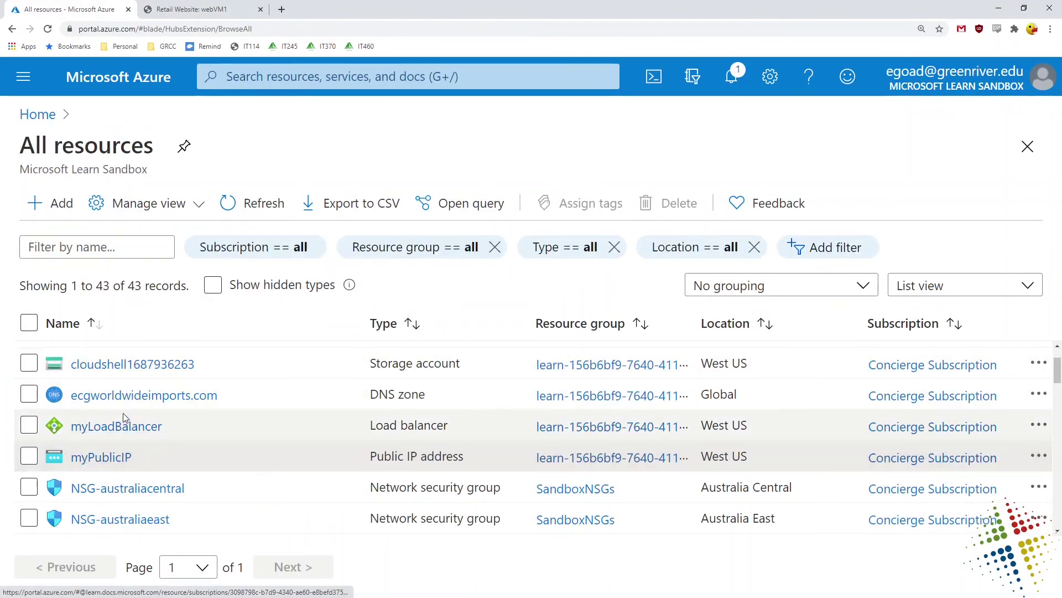
{"action": "left_click", "coordinate": [127, 396]}
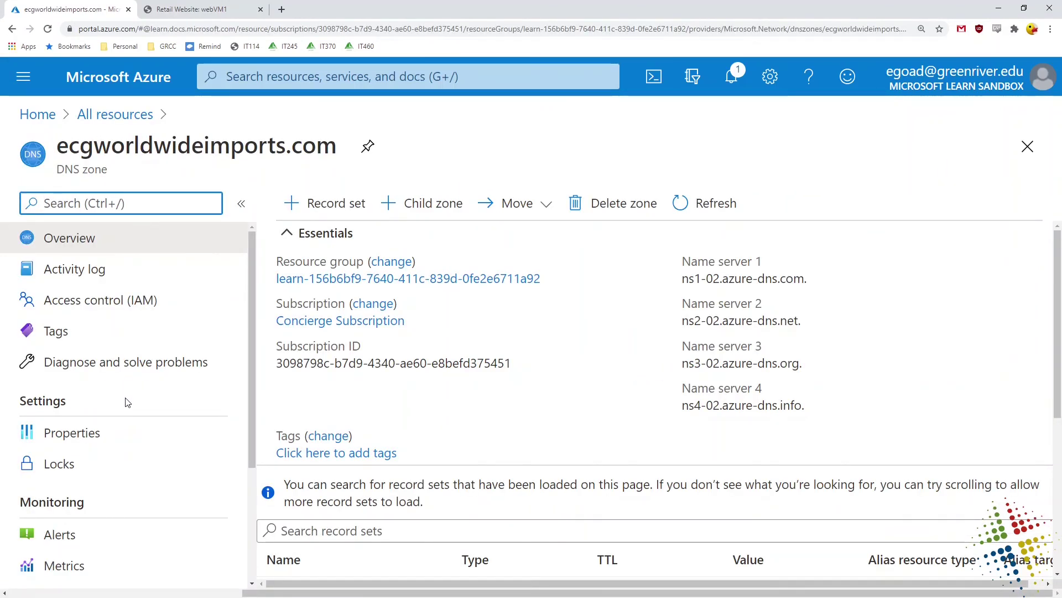
{"action": "scroll", "coordinate": [919, 424], "scroll_direction": "down", "scroll_amount": 5}
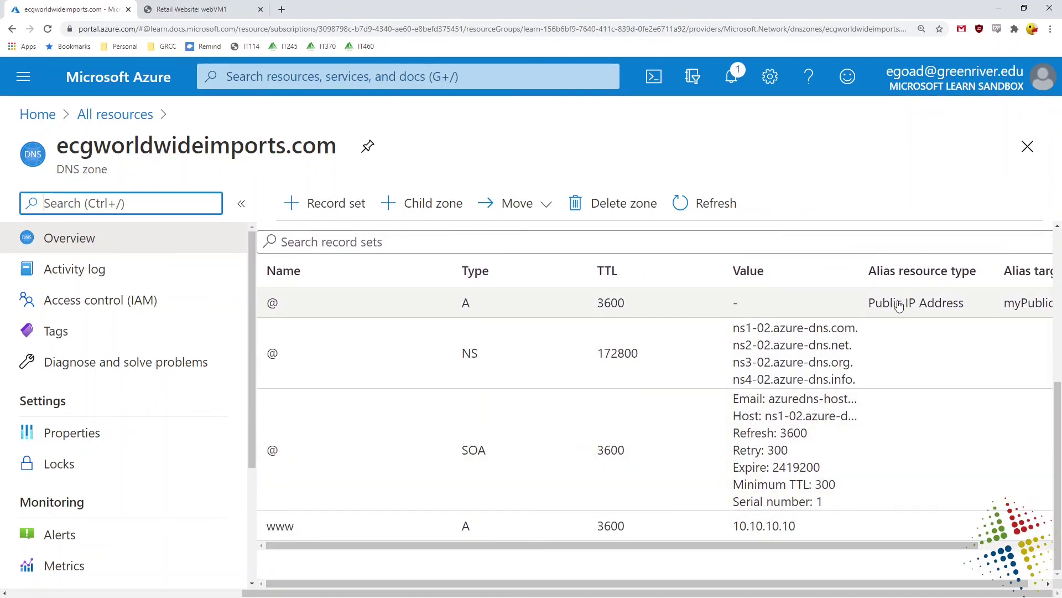
{"action": "left_click_drag", "start_coordinate": [886, 545], "coordinate": [978, 554]}
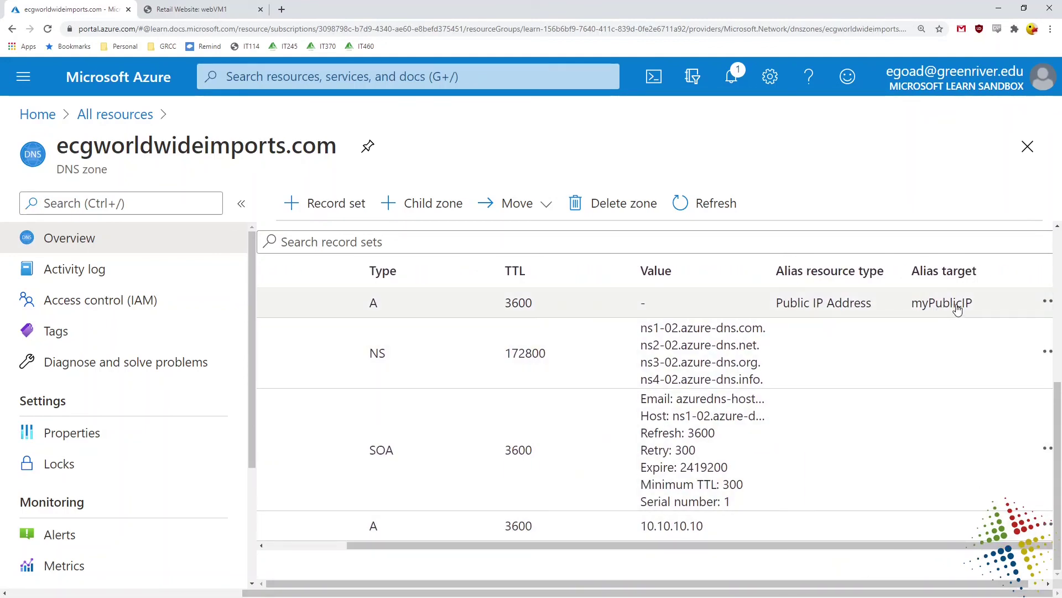